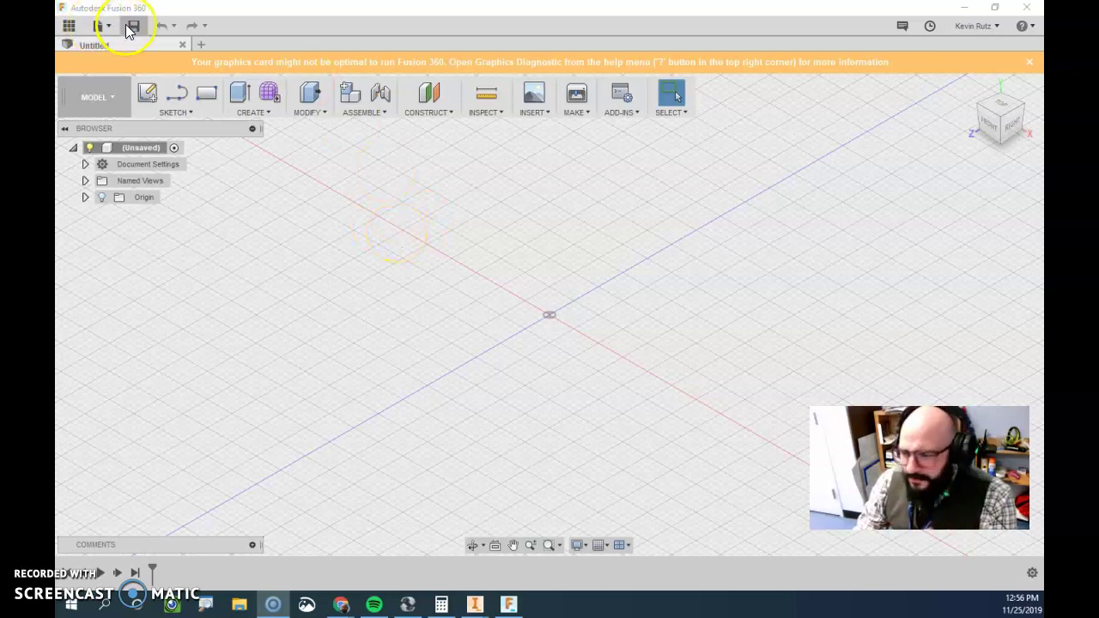
- Review the project's data panel and the commands available under Sketch, Create, Modify, Construct and Inspect
{"action": "left_click", "coordinate": [68, 26]}
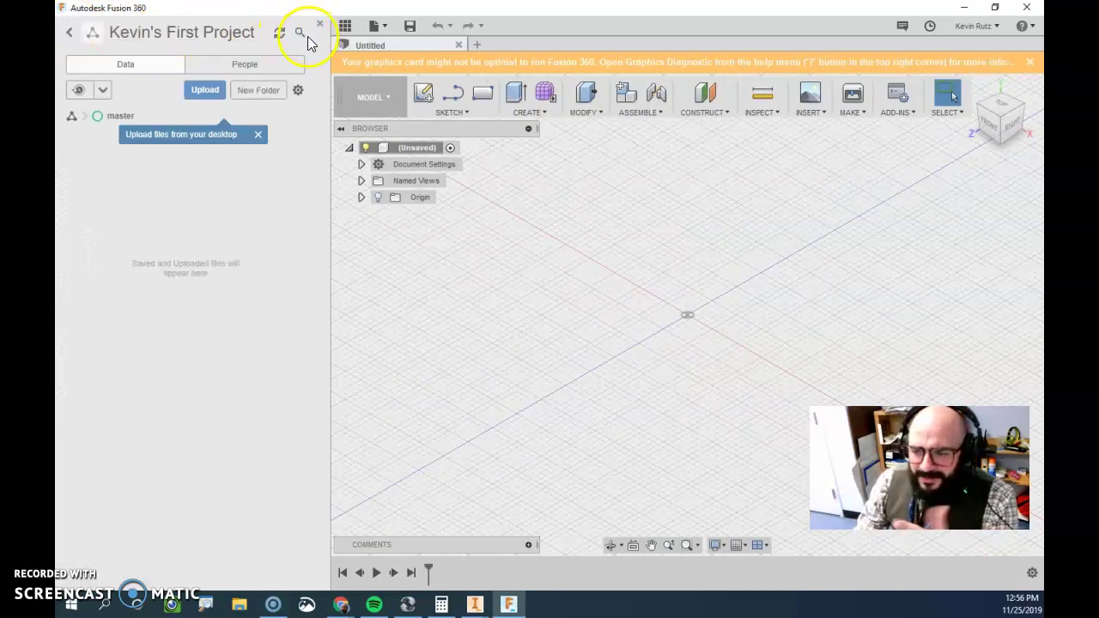
{"action": "left_click", "coordinate": [319, 23]}
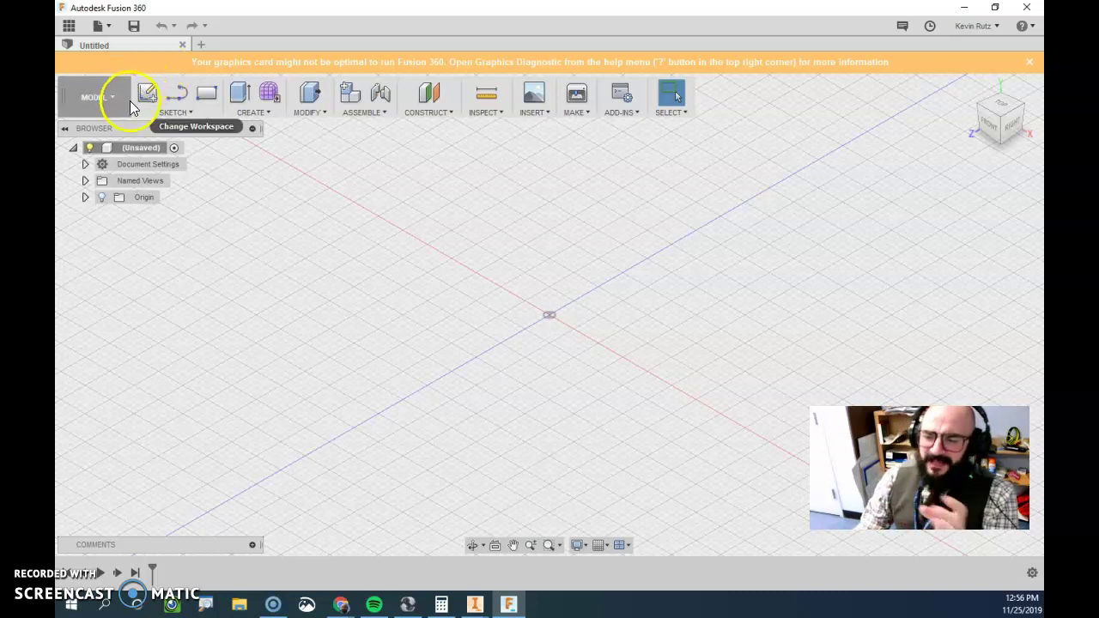
{"action": "left_click", "coordinate": [171, 113]}
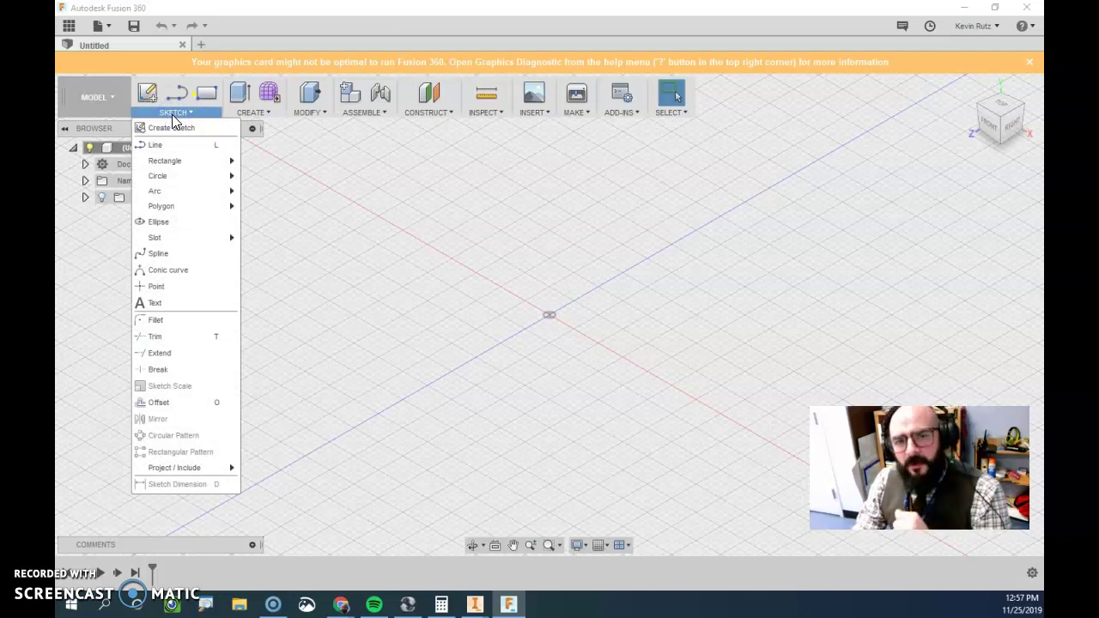
{"action": "left_click", "coordinate": [254, 113]}
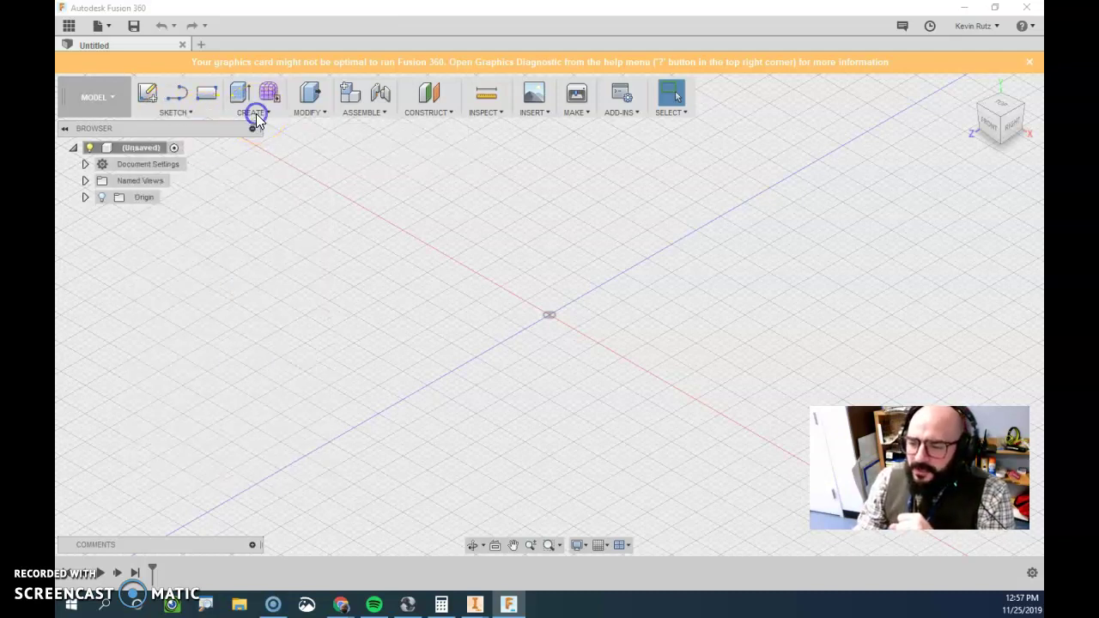
{"action": "left_click", "coordinate": [267, 114]}
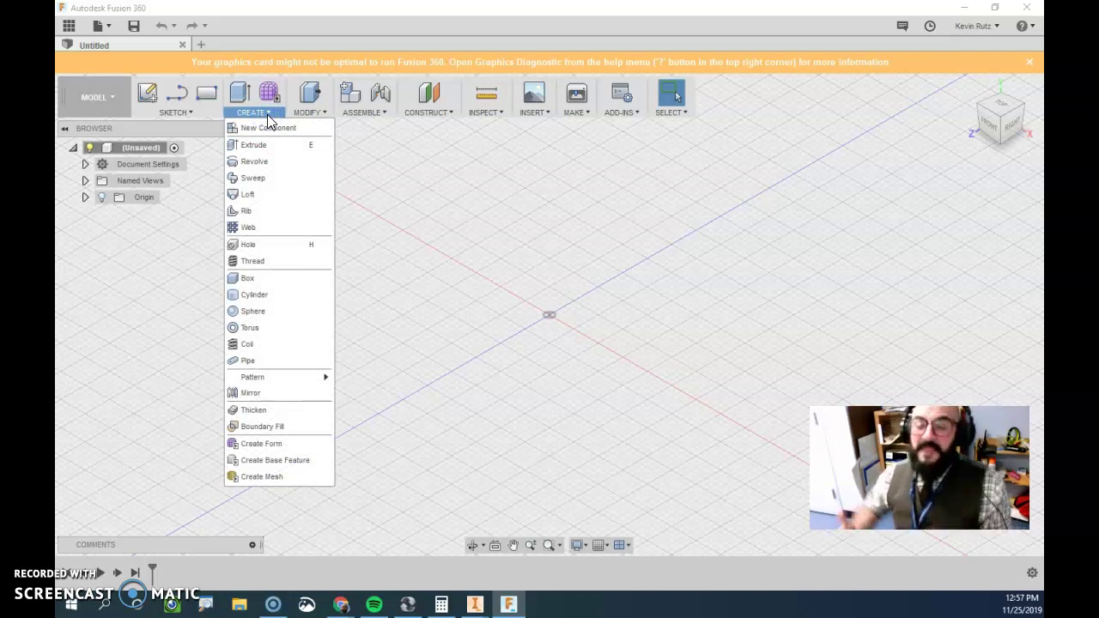
{"action": "left_click", "coordinate": [304, 115]}
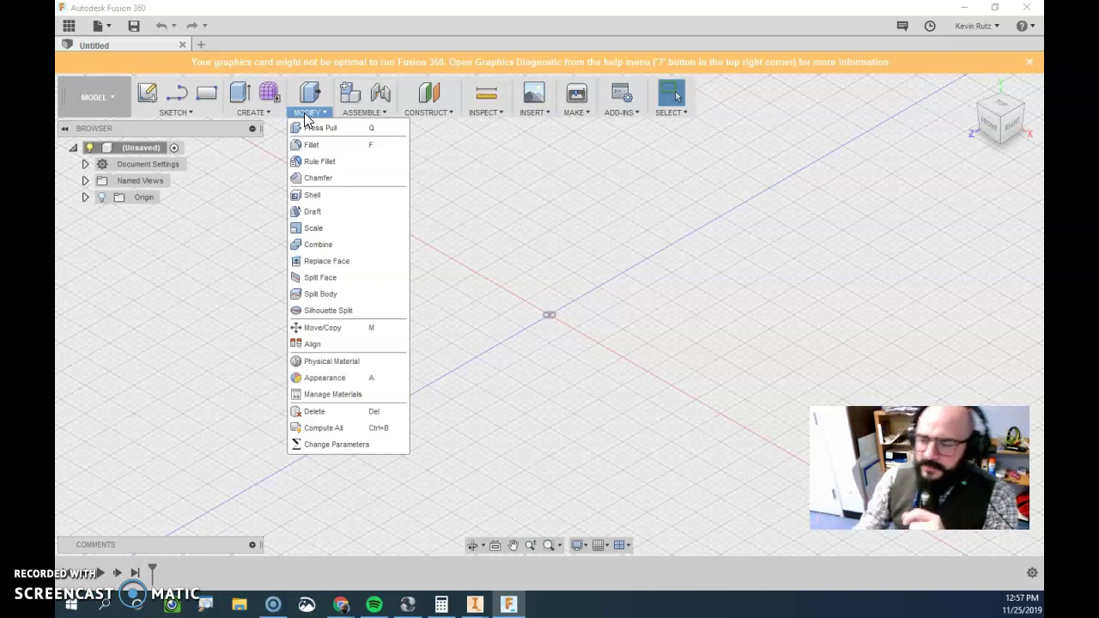
{"action": "left_click", "coordinate": [361, 96]}
{"action": "left_click", "coordinate": [427, 112]}
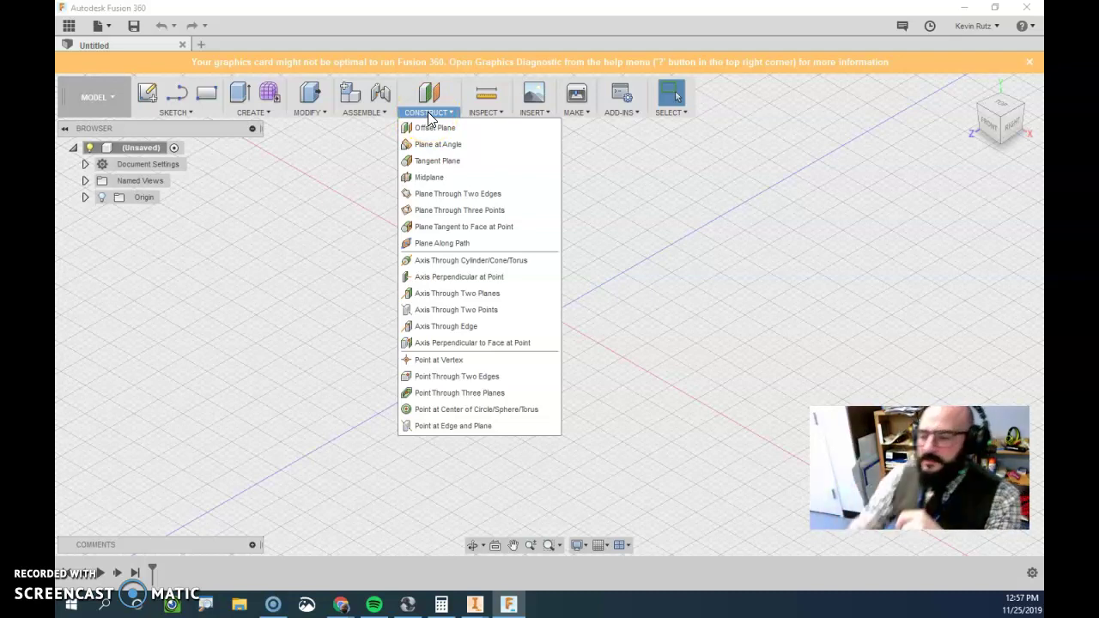
{"action": "left_click", "coordinate": [490, 104]}
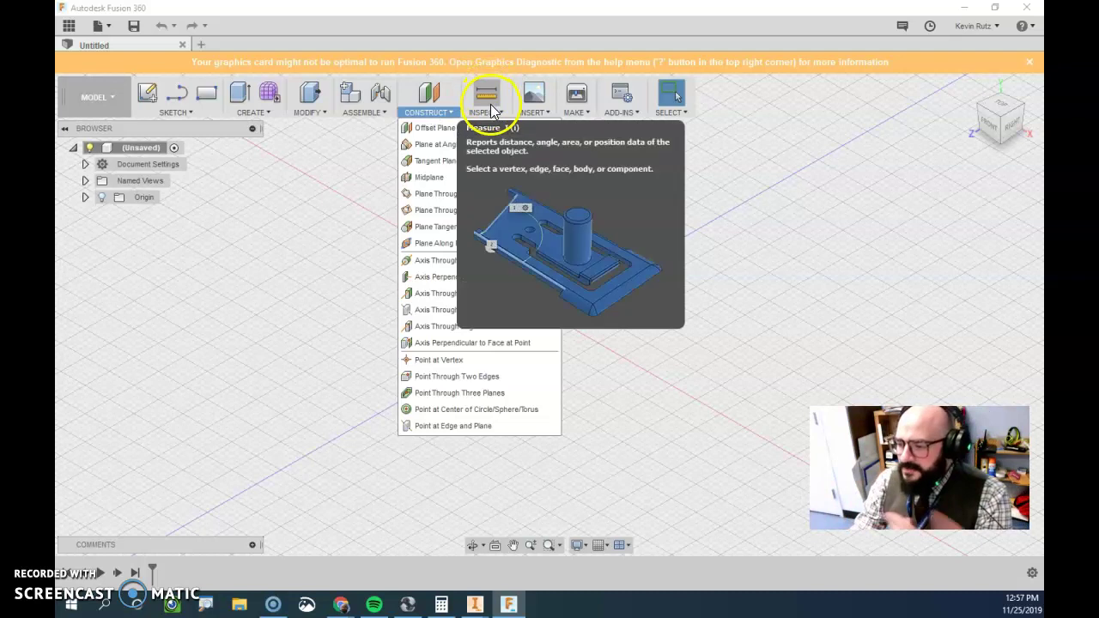
{"action": "left_click", "coordinate": [490, 109]}
{"action": "left_click", "coordinate": [498, 114]}
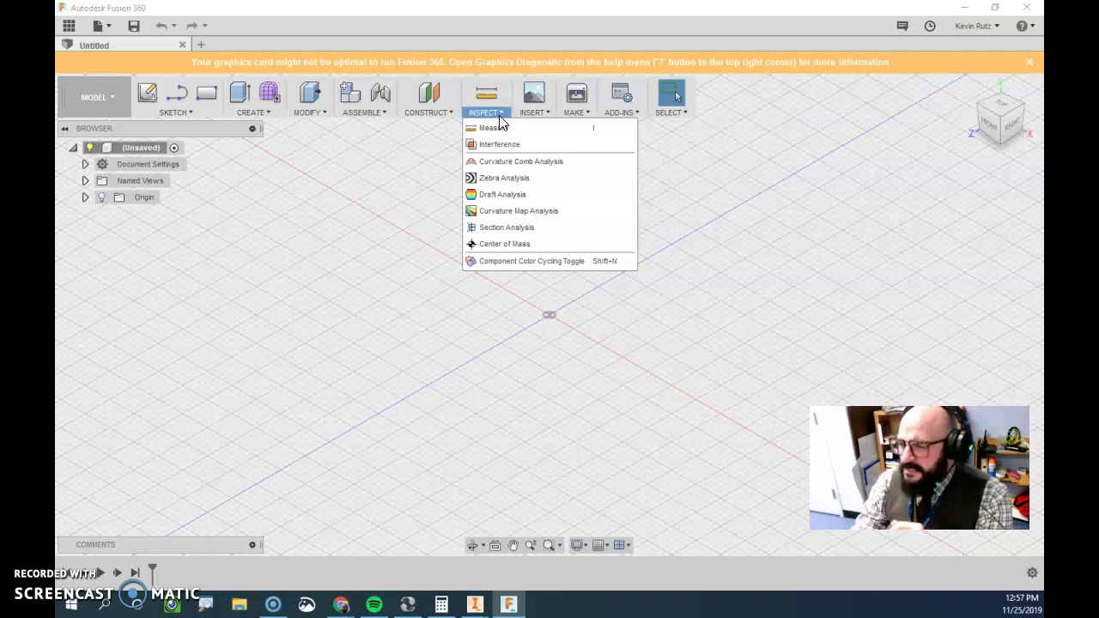
{"action": "left_click", "coordinate": [499, 115]}
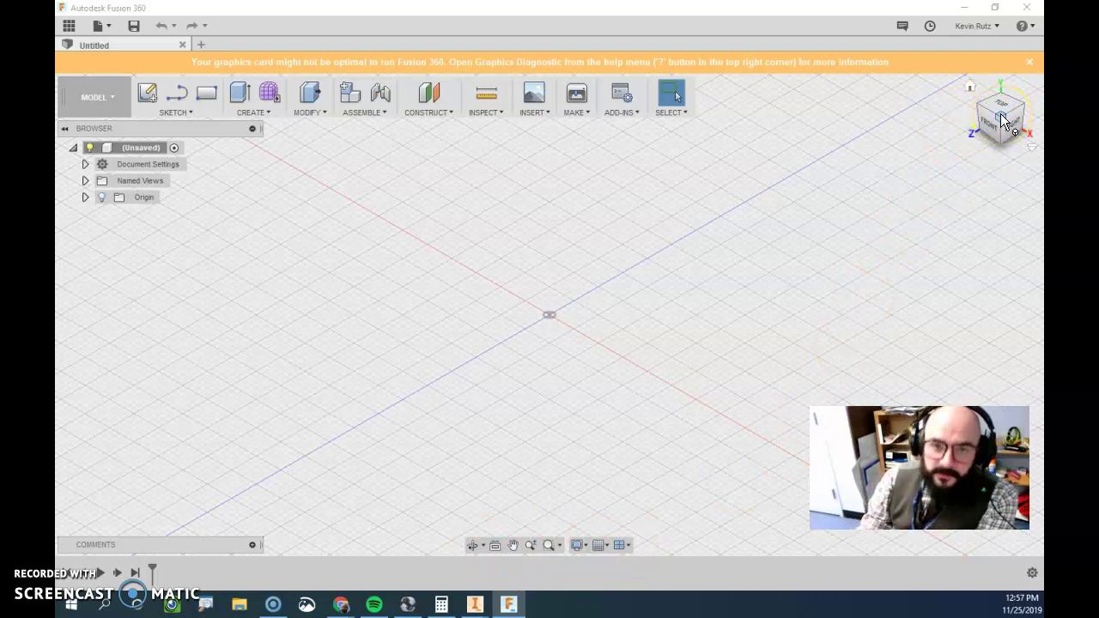
- View the empty workspace from the front, restore the home view, and collapse and re-expand the browser
{"action": "scroll", "coordinate": [699, 326], "scroll_direction": "down", "scroll_amount": 10}
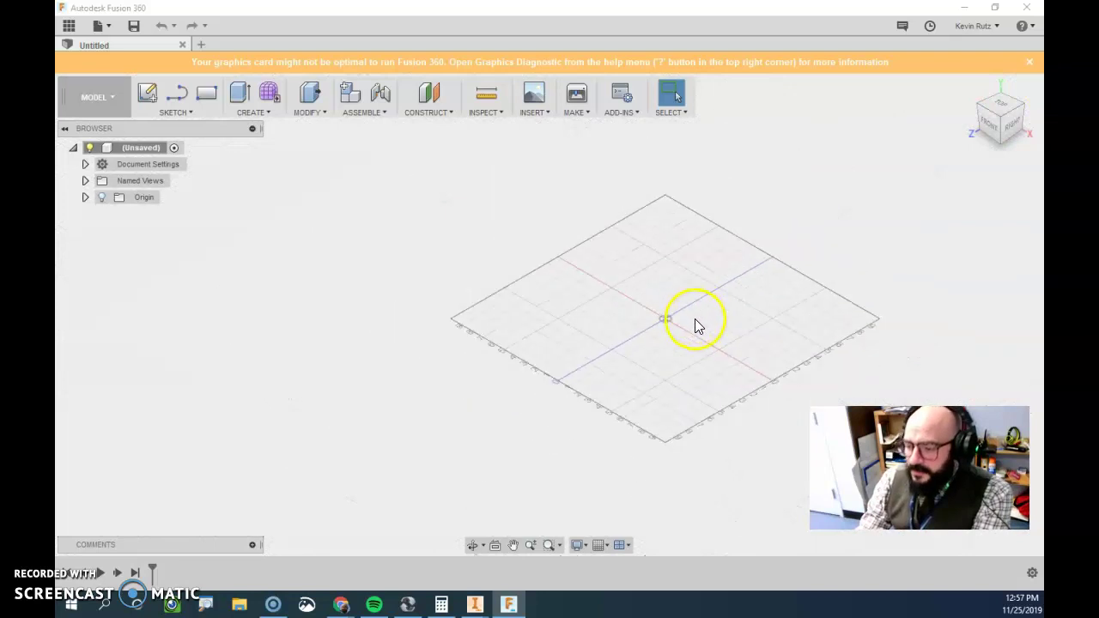
{"action": "middle_click_drag", "start_coordinate": [685, 324], "coordinate": [682, 319], "text": "shift"}
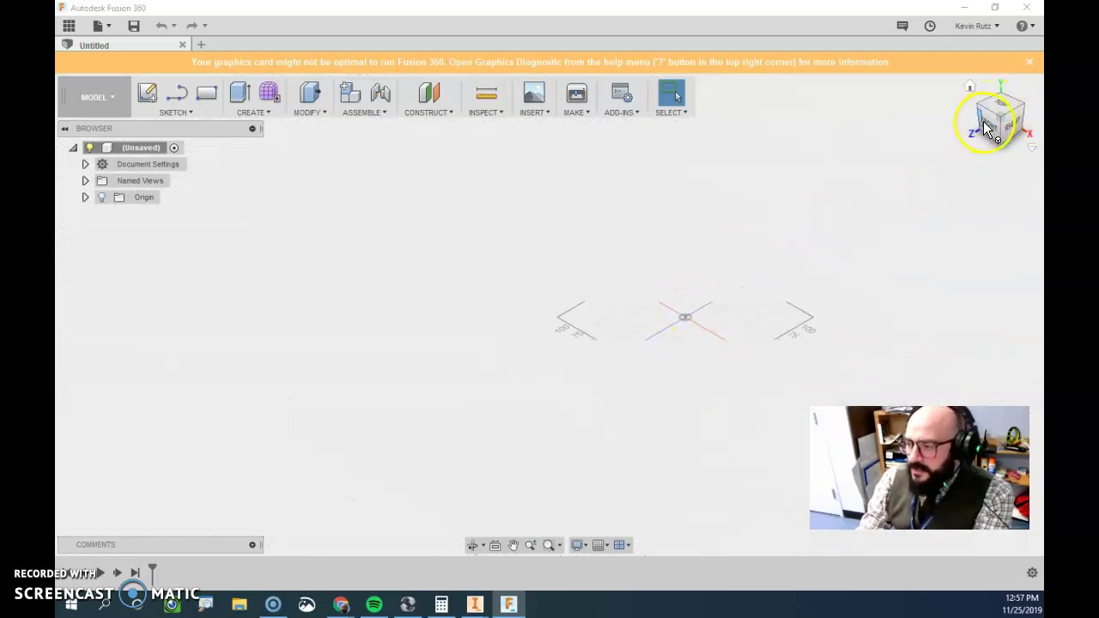
{"action": "left_click", "coordinate": [990, 126]}
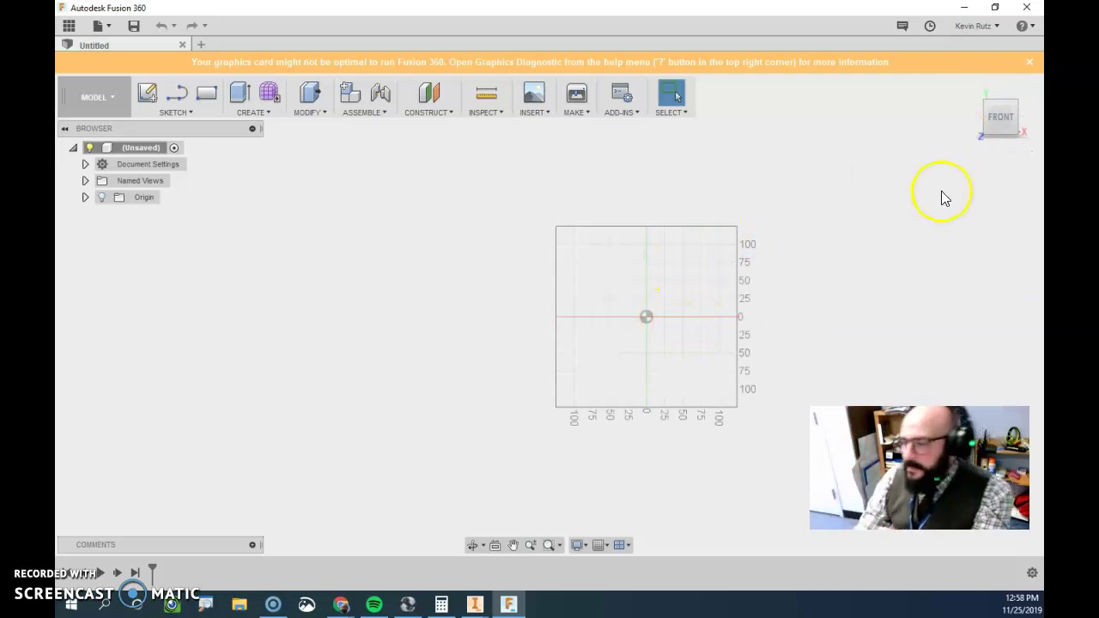
{"action": "left_click", "coordinate": [970, 89]}
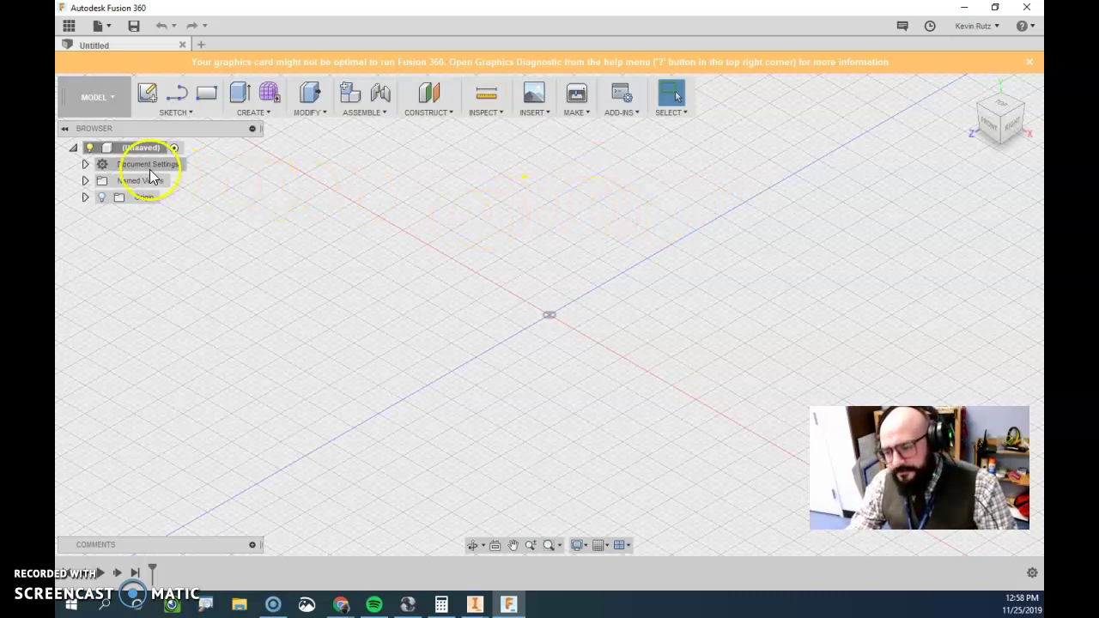
{"action": "left_click", "coordinate": [63, 128]}
{"action": "left_click", "coordinate": [63, 128]}
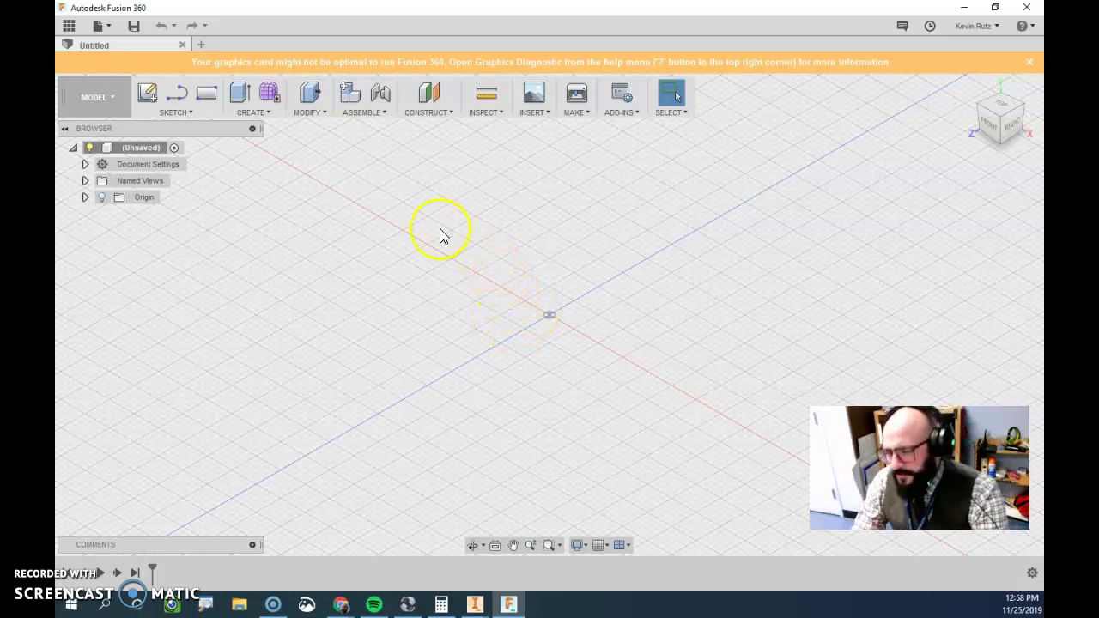
{"action": "left_click", "coordinate": [148, 100]}
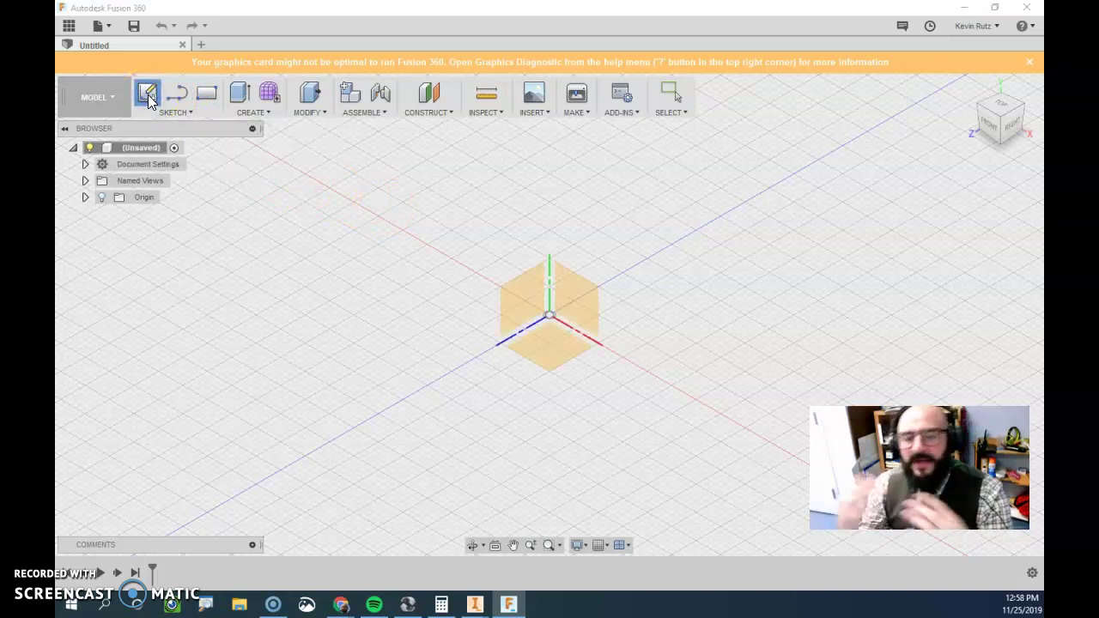
{"action": "left_click", "coordinate": [155, 122]}
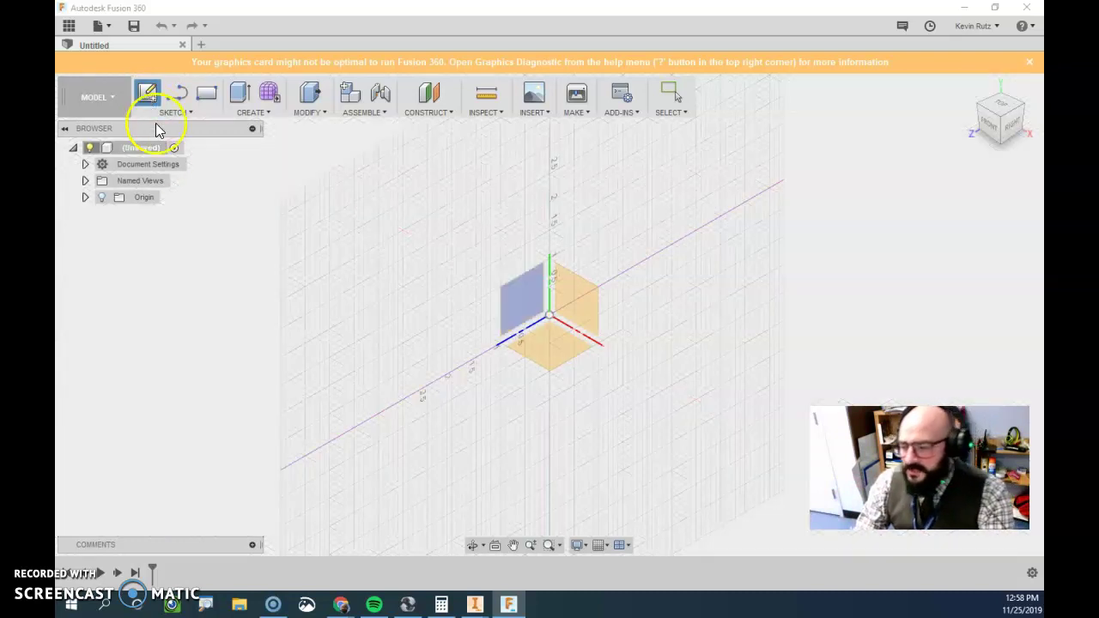
{"action": "left_click", "coordinate": [552, 324]}
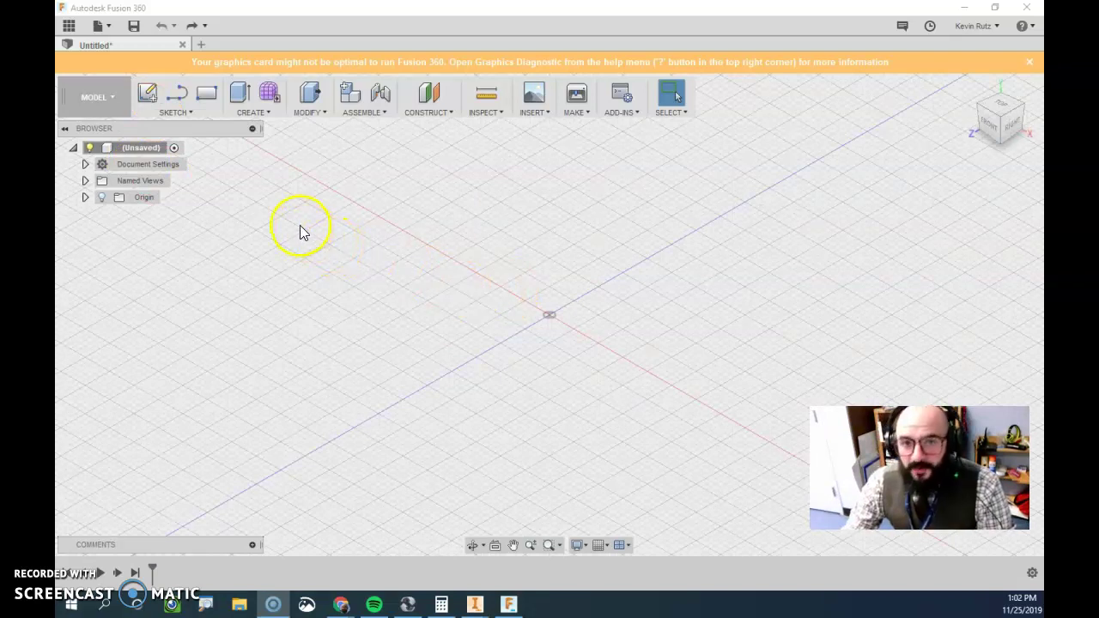
- Start a new sketch and examine the three origin planes from different angles and zoom levels
{"action": "left_click", "coordinate": [147, 95]}
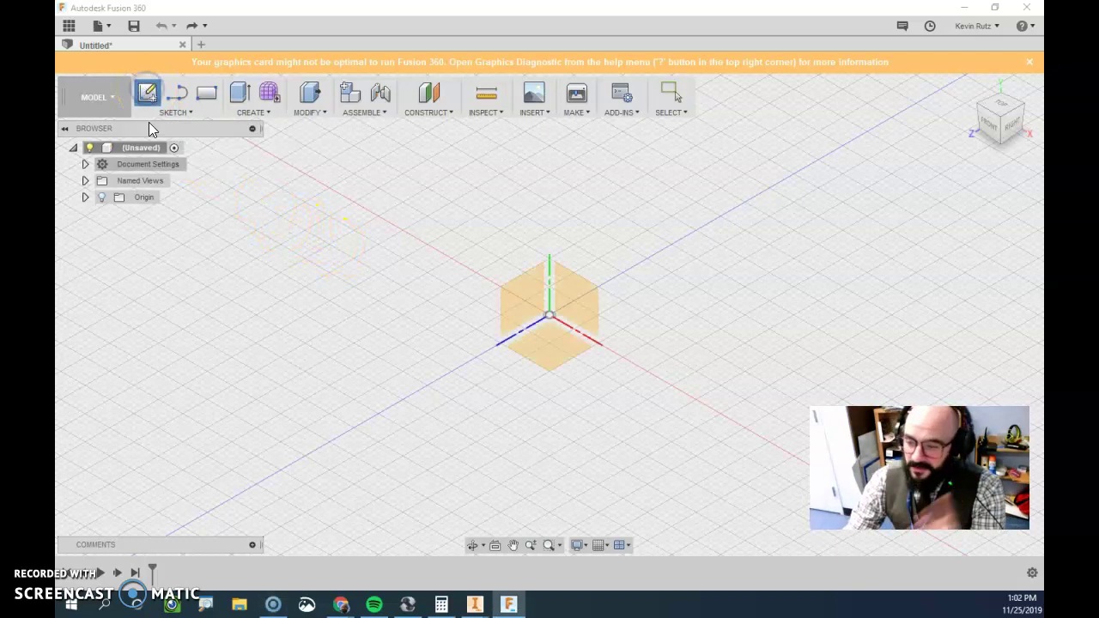
{"action": "left_click", "coordinate": [560, 381]}
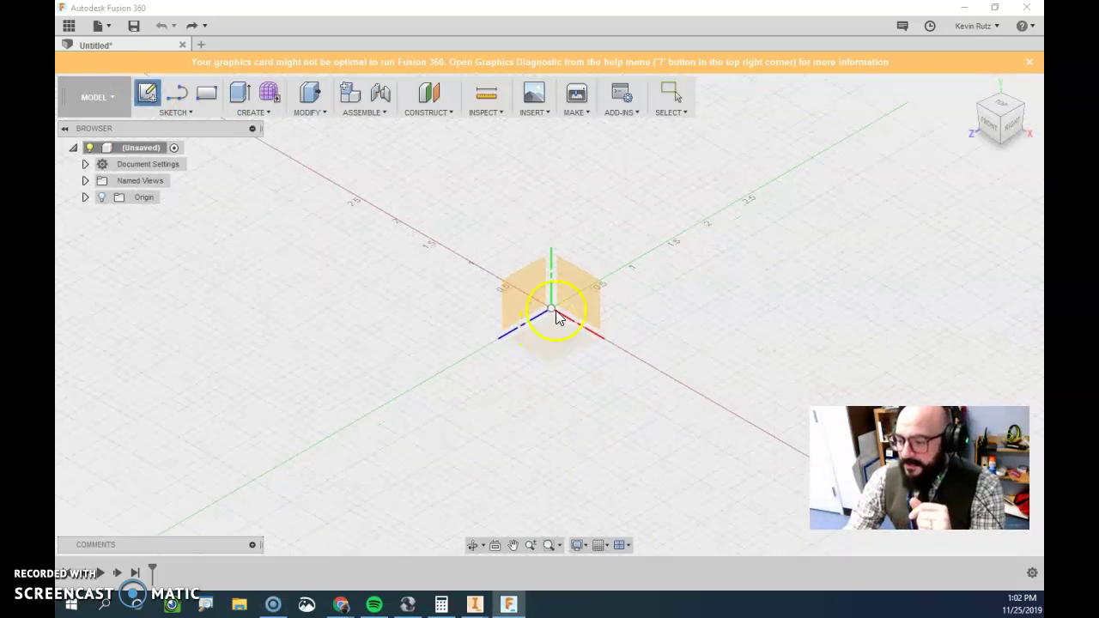
{"action": "mouse_move", "coordinate": [469, 412]}
{"action": "middle_mouse_down", "text": "shift"}
{"action": "mouse_move", "coordinate": [518, 392]}
{"action": "mouse_move", "coordinate": [466, 397]}
{"action": "mouse_move", "coordinate": [535, 378]}
{"action": "middle_mouse_up", "text": "shift"}
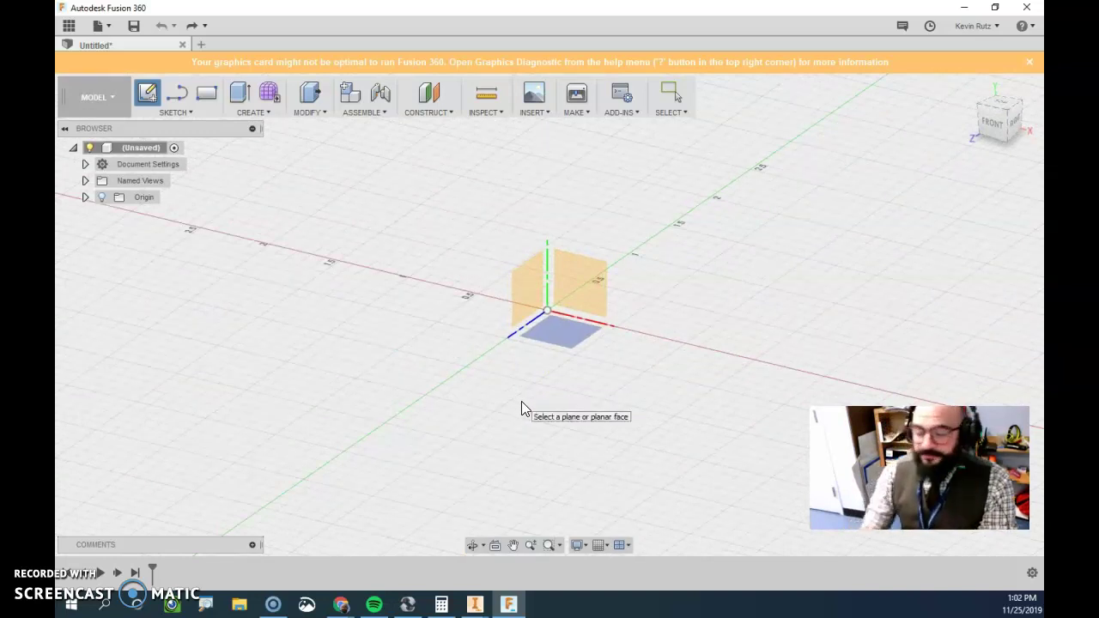
{"action": "scroll", "coordinate": [521, 408], "scroll_direction": "down", "scroll_amount": 4}
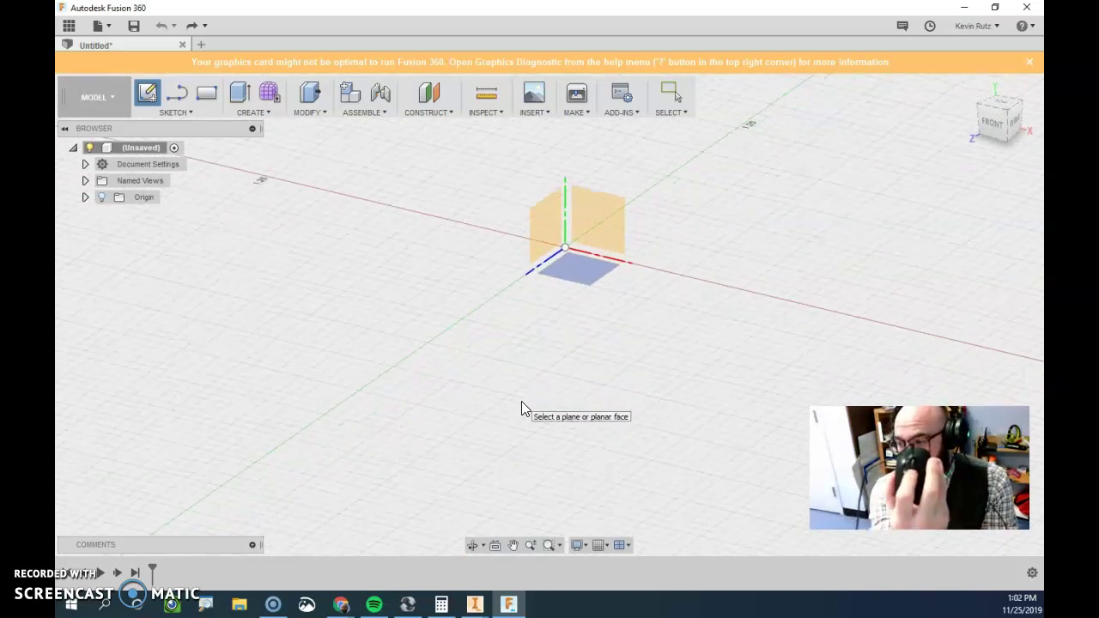
{"action": "scroll", "coordinate": [521, 401], "scroll_direction": "up", "scroll_amount": 5}
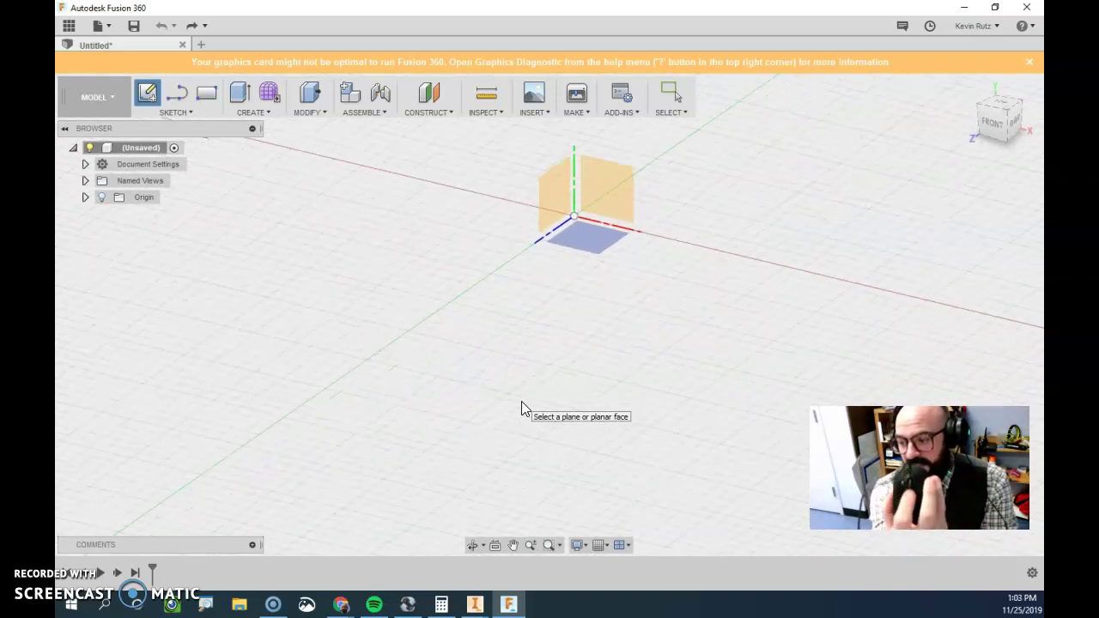
{"action": "scroll", "coordinate": [521, 401], "scroll_direction": "down", "scroll_amount": 4}
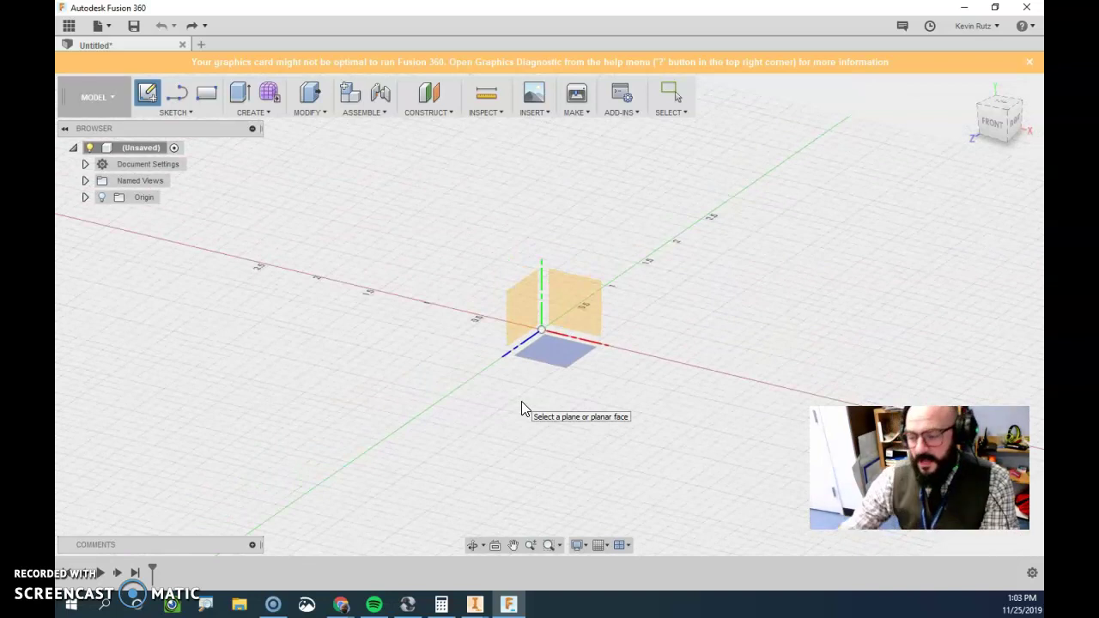
{"action": "scroll", "coordinate": [541, 329], "scroll_direction": "up", "scroll_amount": 5}
{"action": "scroll", "coordinate": [543, 332], "scroll_direction": "down", "scroll_amount": 6}
{"action": "scroll", "coordinate": [276, 405], "scroll_direction": "up", "scroll_amount": 1}
{"action": "scroll", "coordinate": [276, 403], "scroll_direction": "up", "scroll_amount": 4}
{"action": "scroll", "coordinate": [276, 403], "scroll_direction": "down", "scroll_amount": 4}
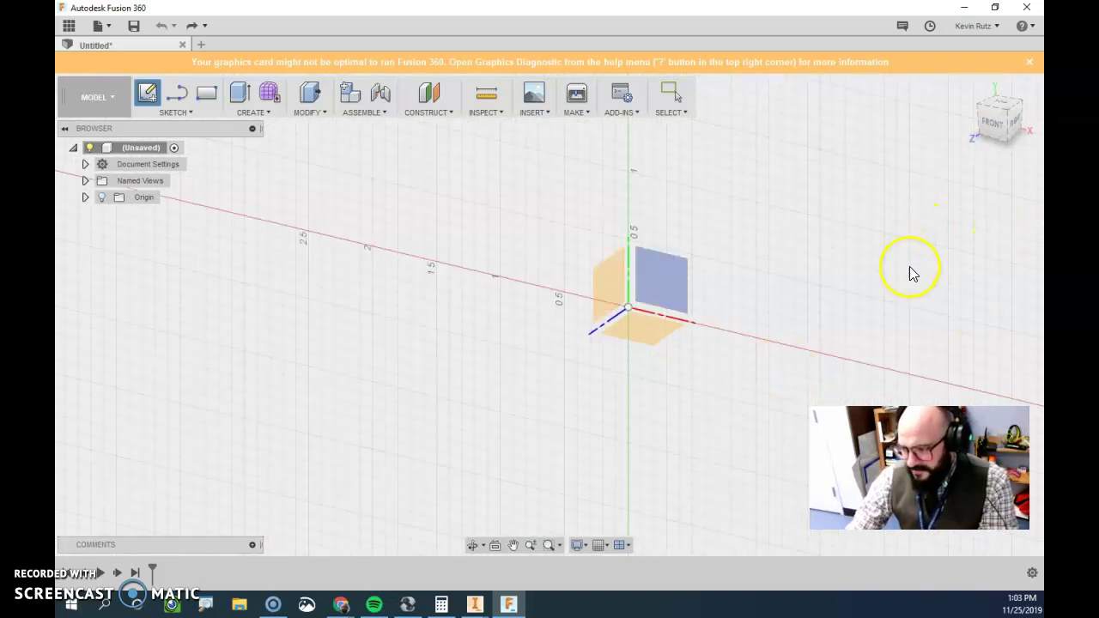
{"action": "scroll", "coordinate": [909, 267], "scroll_direction": "up", "scroll_amount": 5}
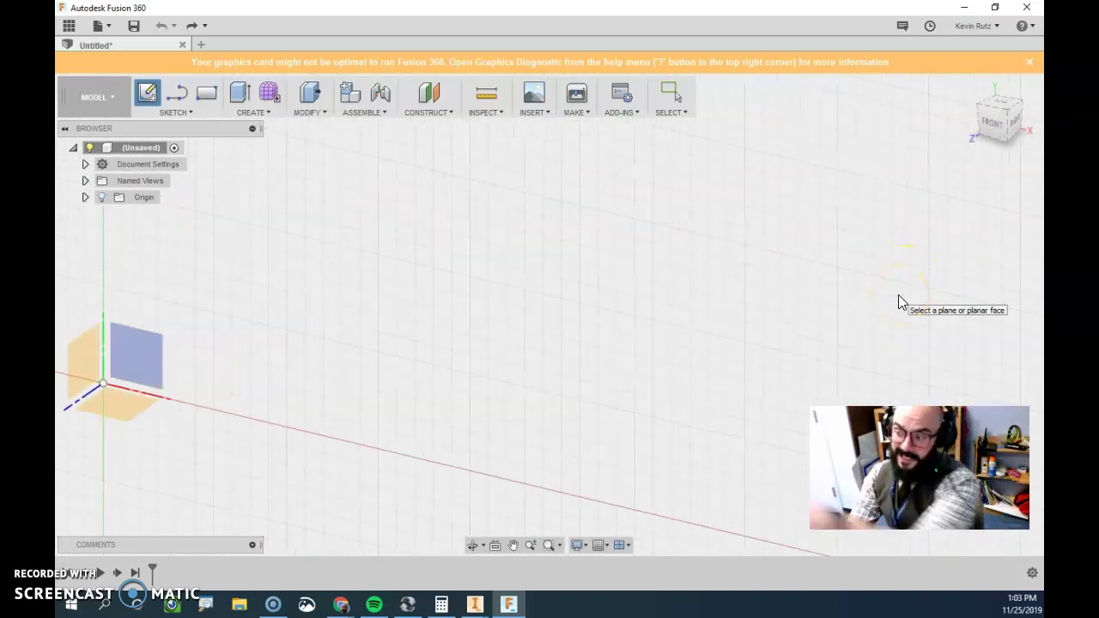
{"action": "scroll", "coordinate": [898, 298], "scroll_direction": "down", "scroll_amount": 5}
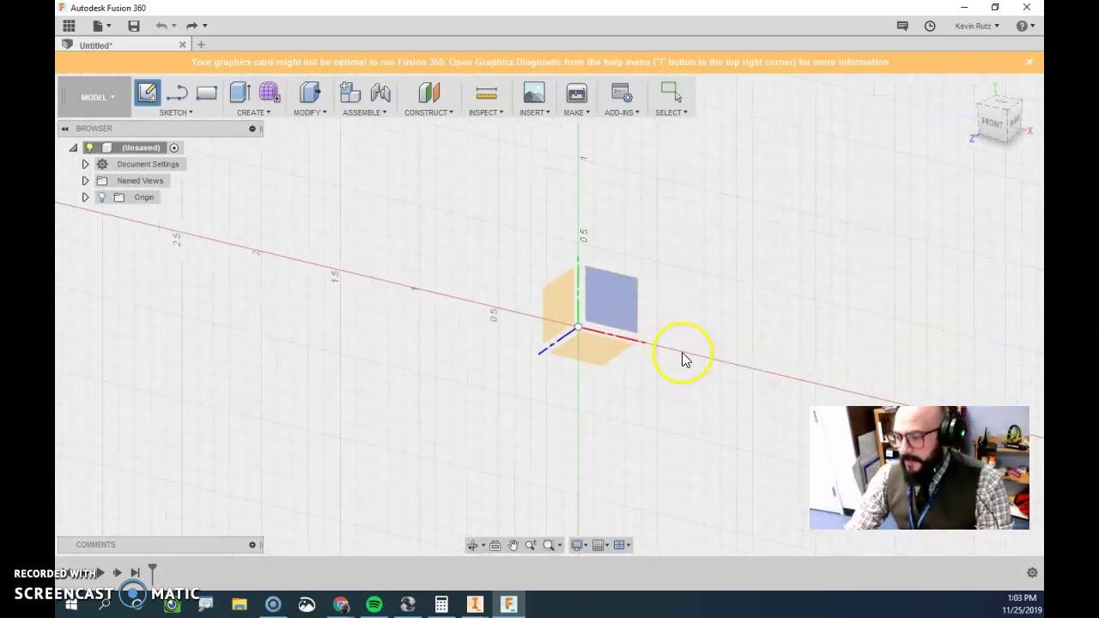
{"action": "scroll", "coordinate": [684, 359], "scroll_direction": "up", "scroll_amount": 2}
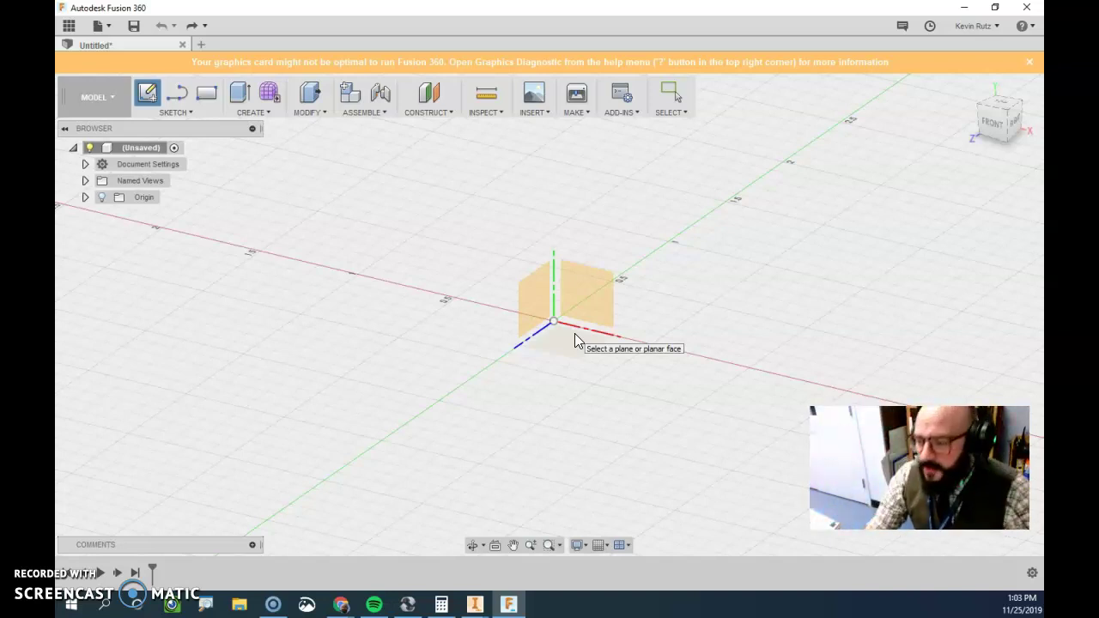
- Compare the orientation of the vertical and horizontal origin planes as candidates for the sketch plane
{"action": "left_click", "coordinate": [510, 319]}
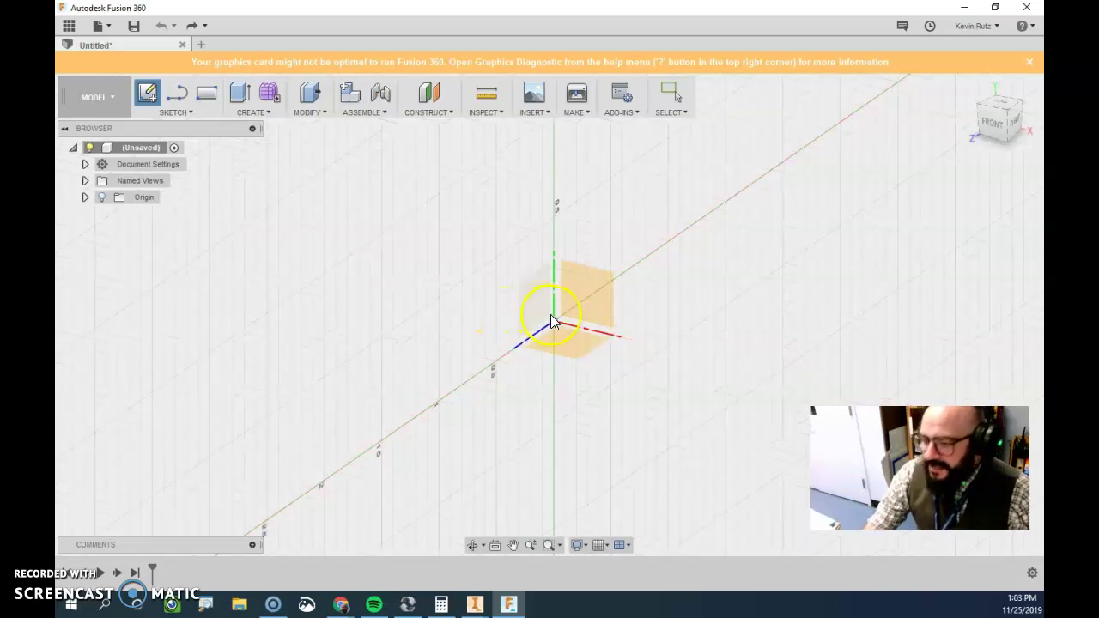
{"action": "left_click", "coordinate": [524, 319]}
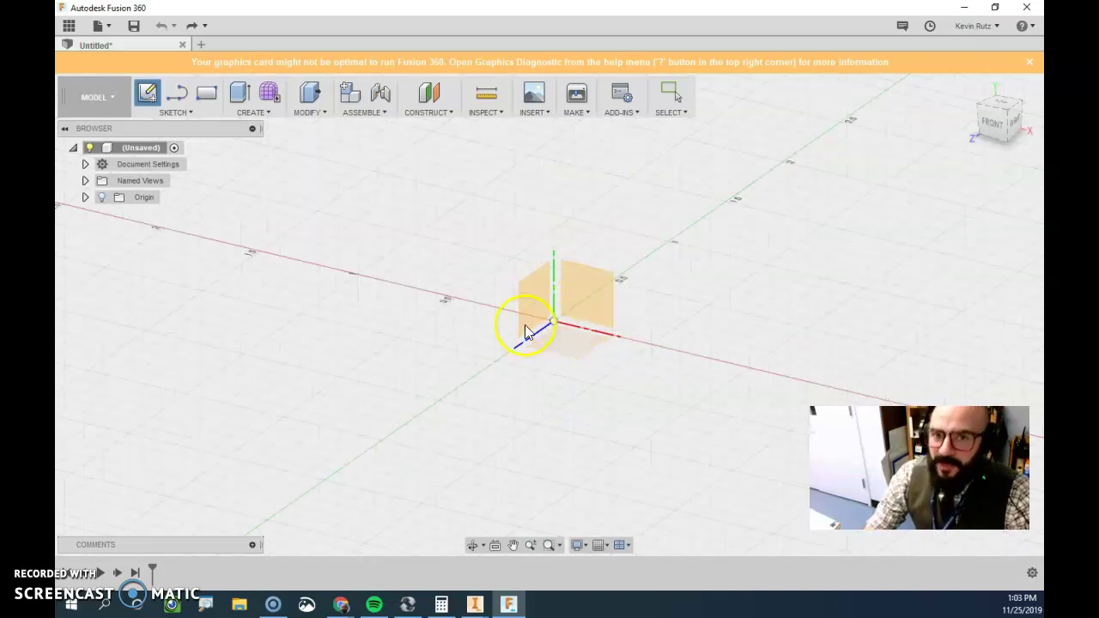
{"action": "mouse_move", "coordinate": [526, 332]}
{"action": "middle_mouse_down"}
{"action": "mouse_move", "coordinate": [503, 237]}
{"action": "mouse_move", "coordinate": [522, 304]}
{"action": "mouse_move", "coordinate": [571, 318]}
{"action": "mouse_move", "coordinate": [583, 359]}
{"action": "mouse_move", "coordinate": [662, 292]}
{"action": "mouse_move", "coordinate": [713, 498]}
{"action": "mouse_move", "coordinate": [850, 463]}
{"action": "mouse_move", "coordinate": [560, 433]}
{"action": "mouse_move", "coordinate": [527, 535]}
{"action": "mouse_move", "coordinate": [466, 309]}
{"action": "mouse_move", "coordinate": [540, 356]}
{"action": "mouse_move", "coordinate": [515, 307]}
{"action": "middle_mouse_up"}
{"action": "key", "text": "s"}
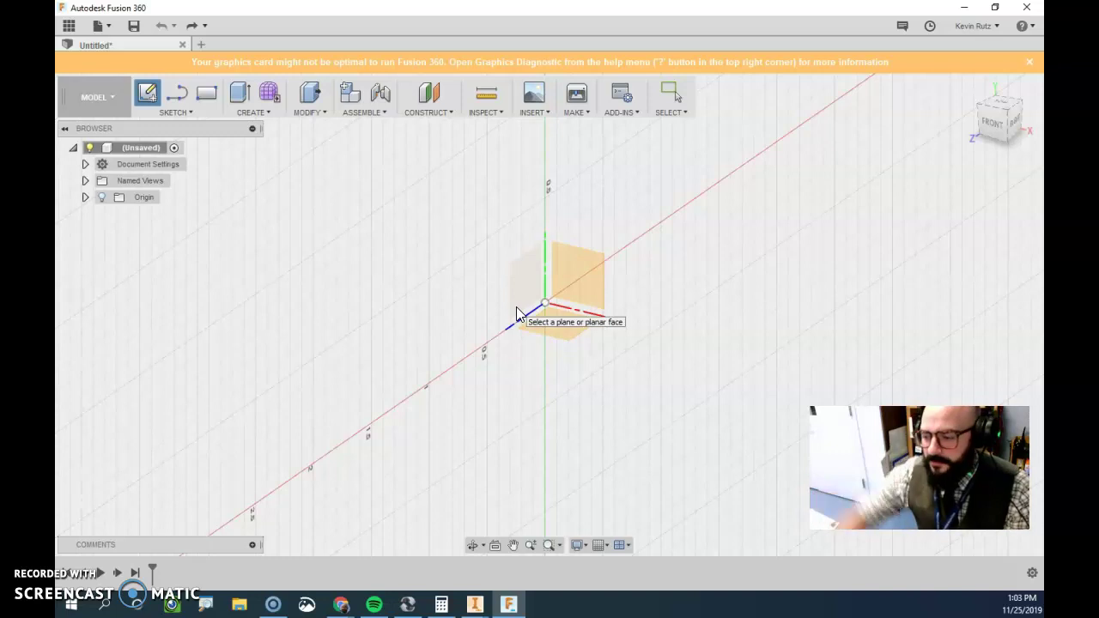
{"action": "left_click", "coordinate": [591, 306]}
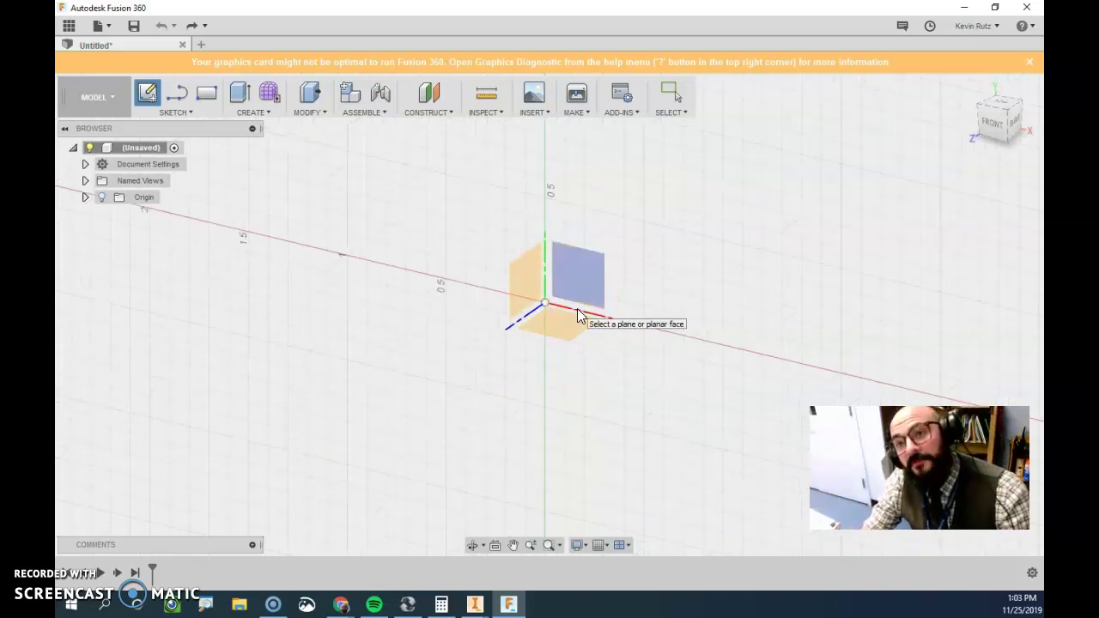
{"action": "left_click", "coordinate": [581, 306]}
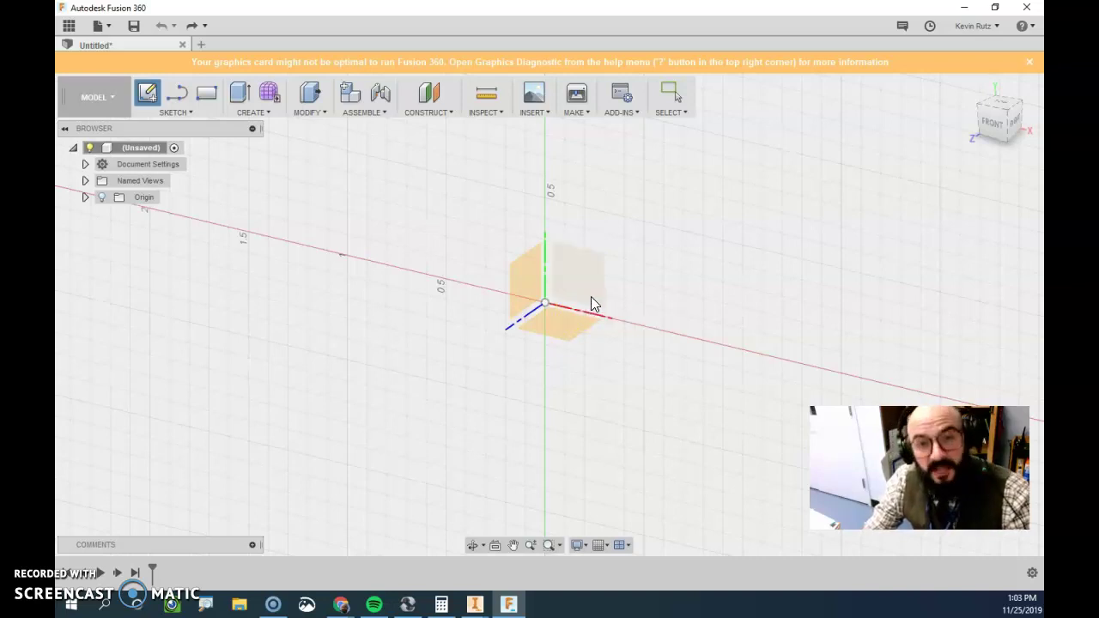
{"action": "left_click", "coordinate": [590, 297]}
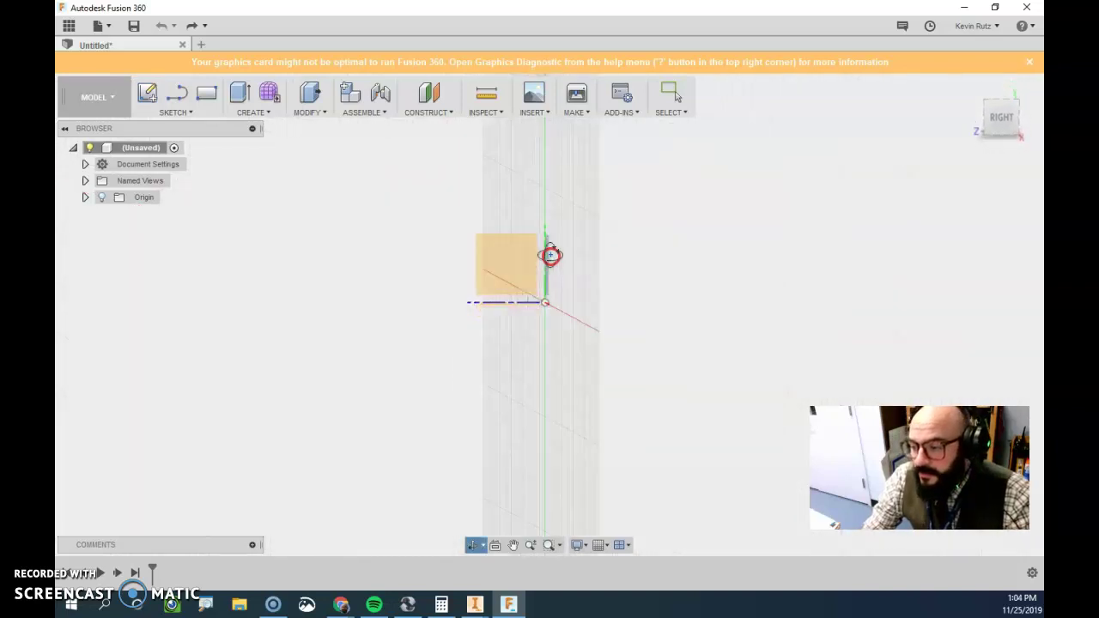
{"action": "middle_click_drag", "start_coordinate": [637, 242], "coordinate": [591, 291], "text": "shift"}
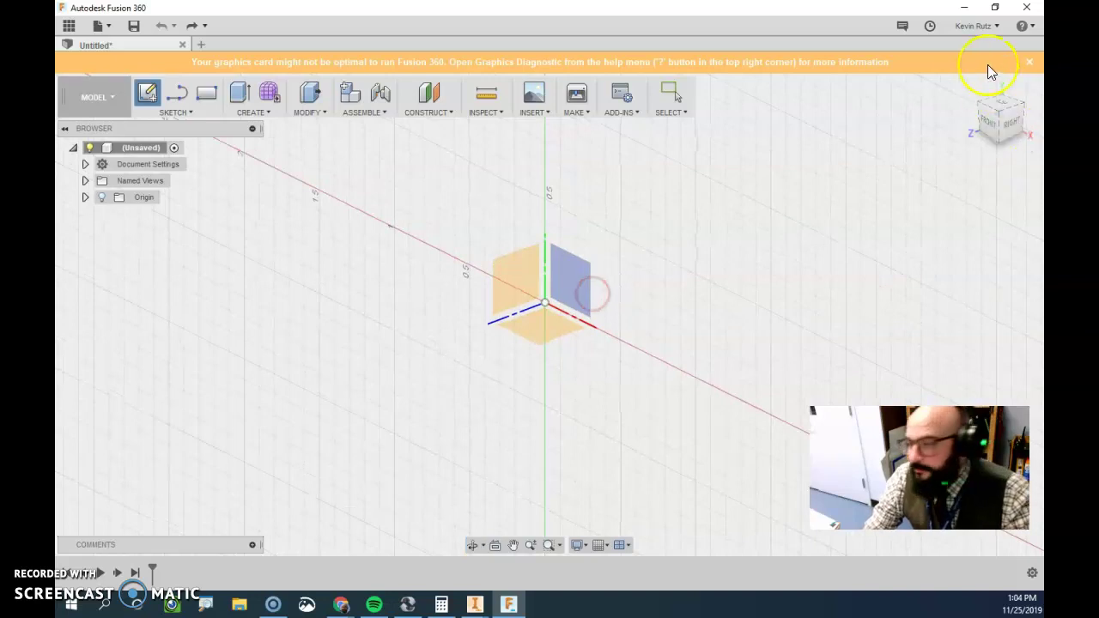
- Restore the home view and place the new sketch on the vertical origin plane facing front
{"action": "middle_click_drag", "start_coordinate": [593, 285], "coordinate": [724, 221], "text": "shift"}
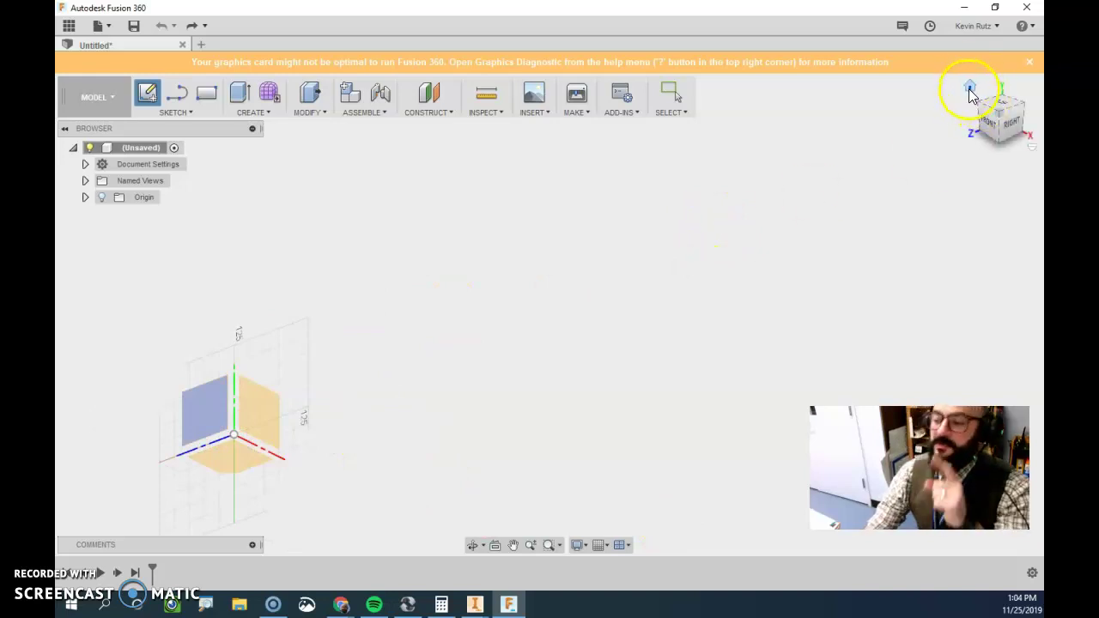
{"action": "left_click", "coordinate": [970, 91]}
{"action": "middle_click_drag", "start_coordinate": [812, 152], "coordinate": [570, 311], "text": "shift"}
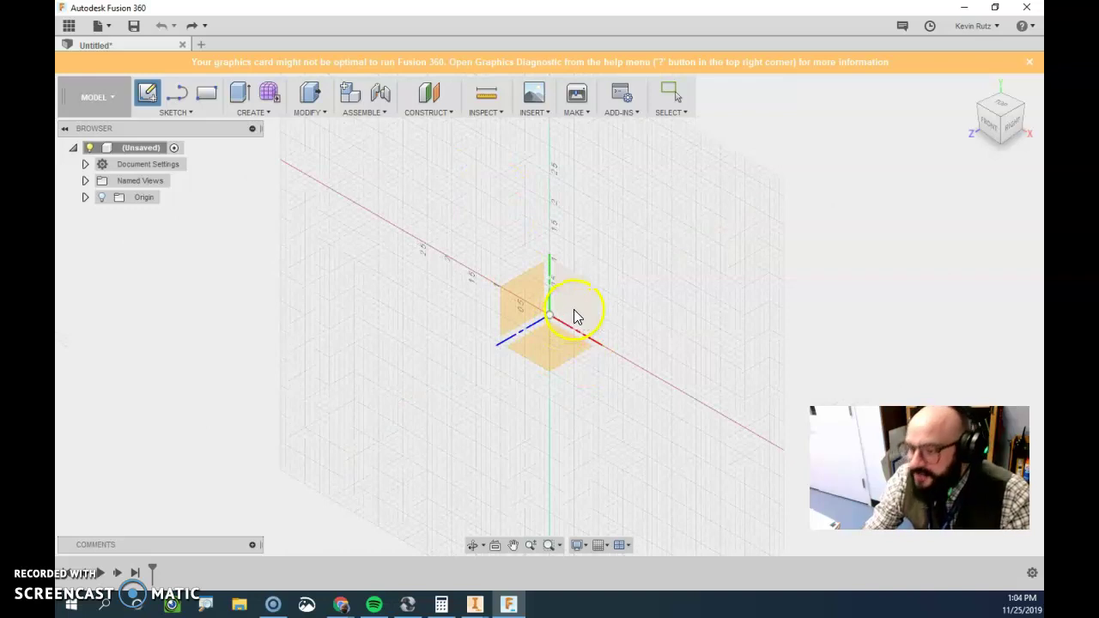
{"action": "left_click", "coordinate": [573, 311]}
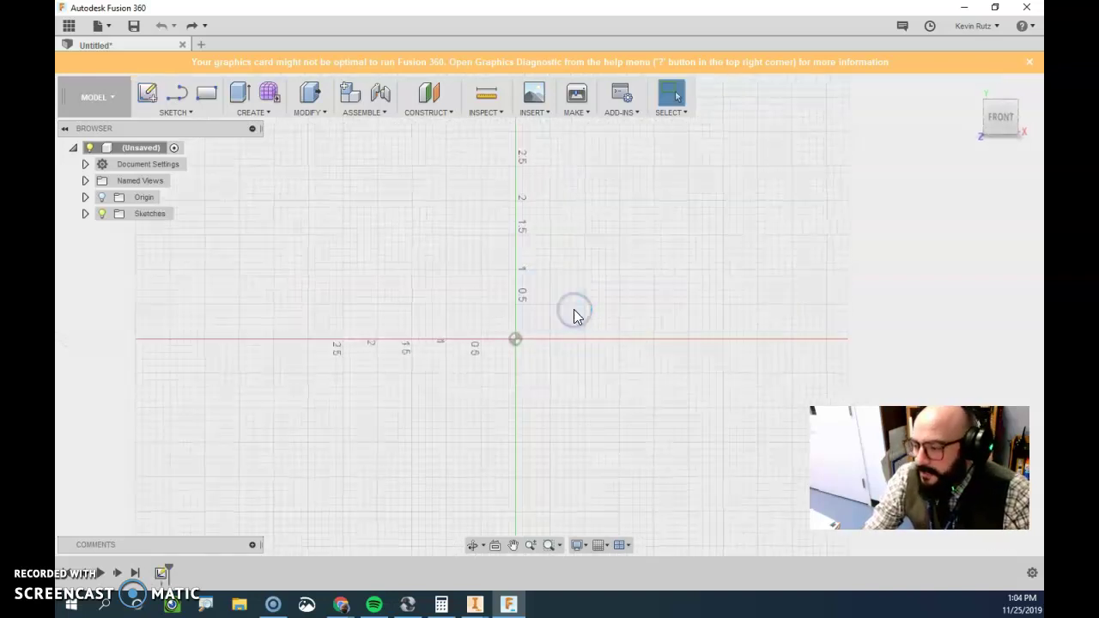
- Sketch a two-point rectangle from the origin, 1.25 in wide and 1 in high
{"action": "left_click", "coordinate": [206, 93]}
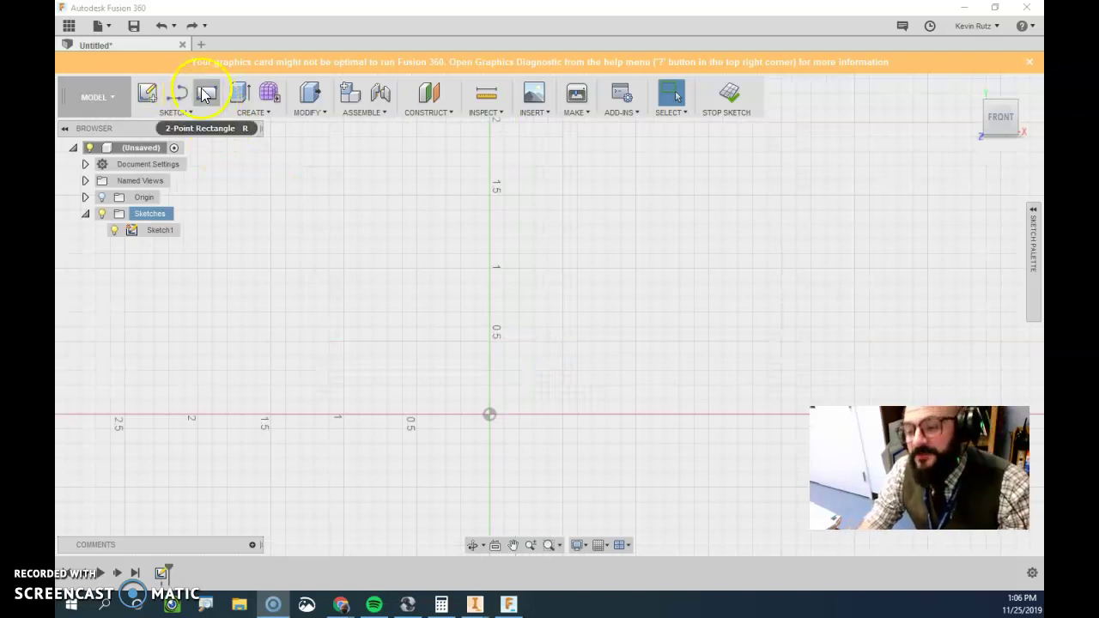
{"action": "left_click", "coordinate": [206, 93]}
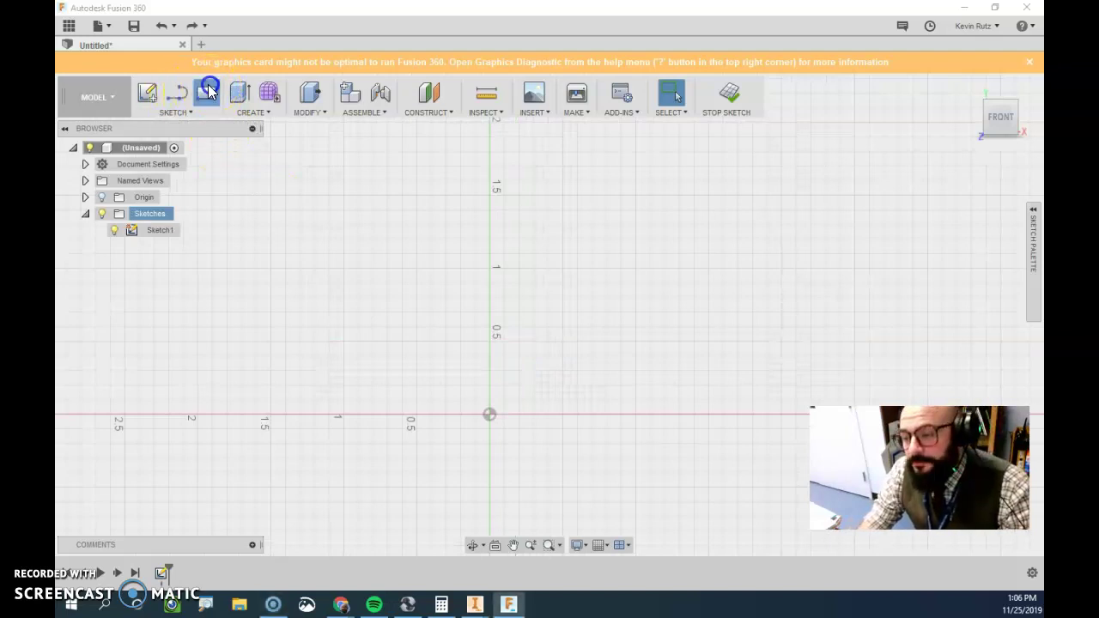
{"action": "left_click", "coordinate": [489, 416]}
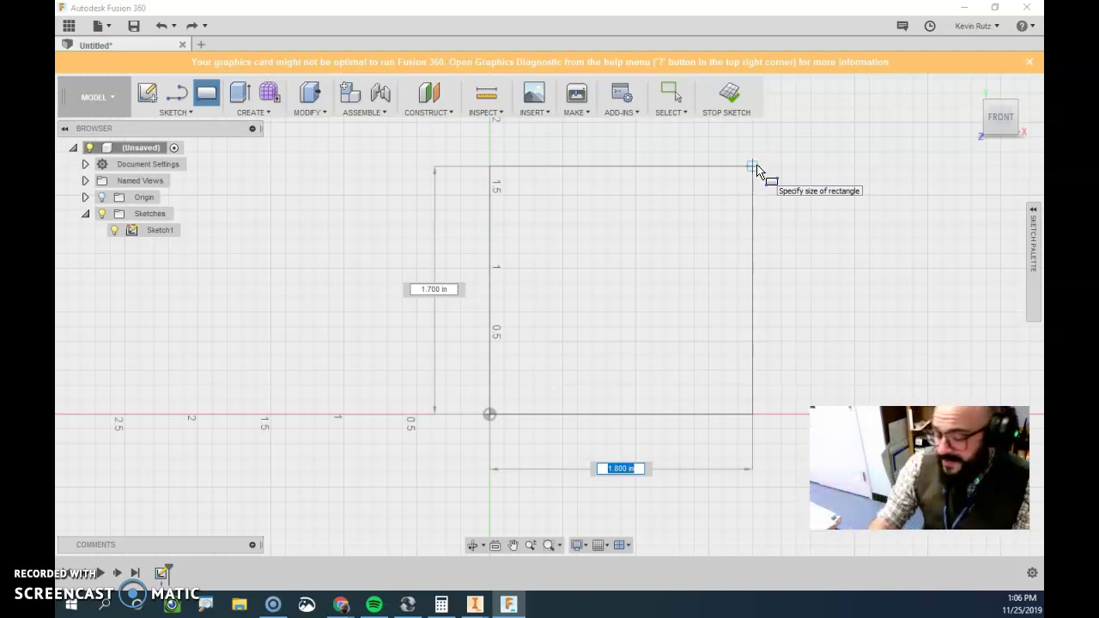
{"action": "type", "text": "1.25"}
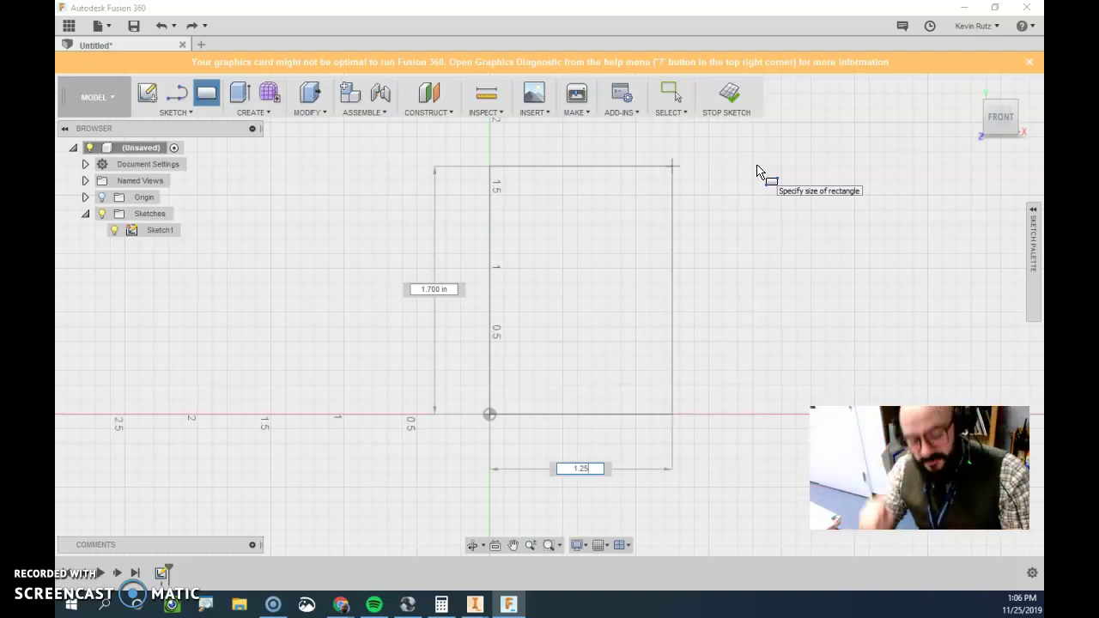
{"action": "key", "text": "Tab"}
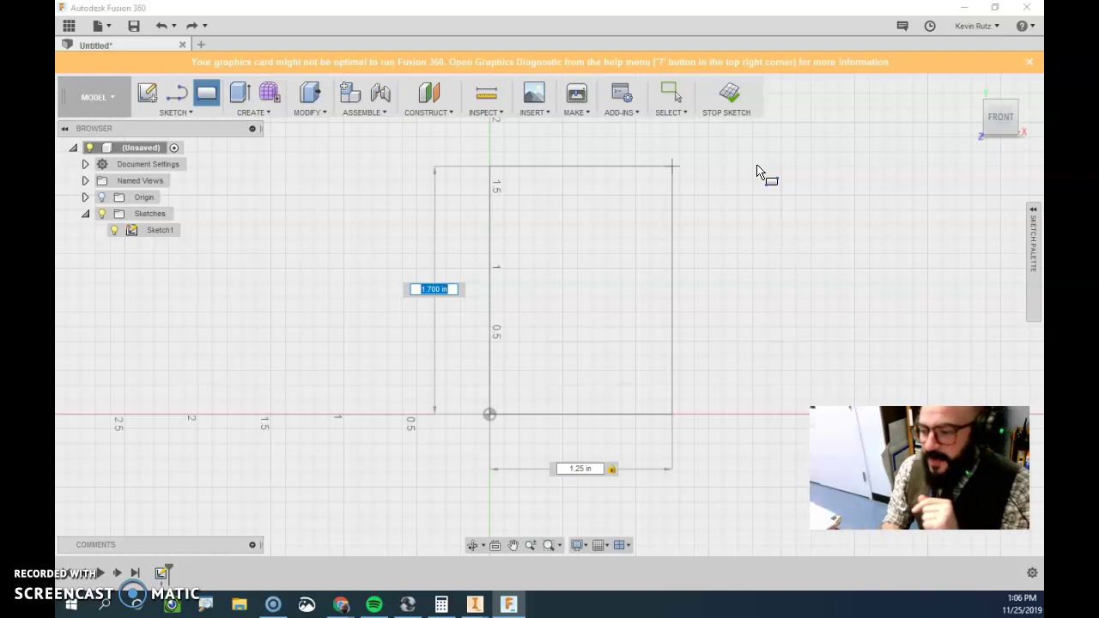
{"action": "type", "text": "1"}
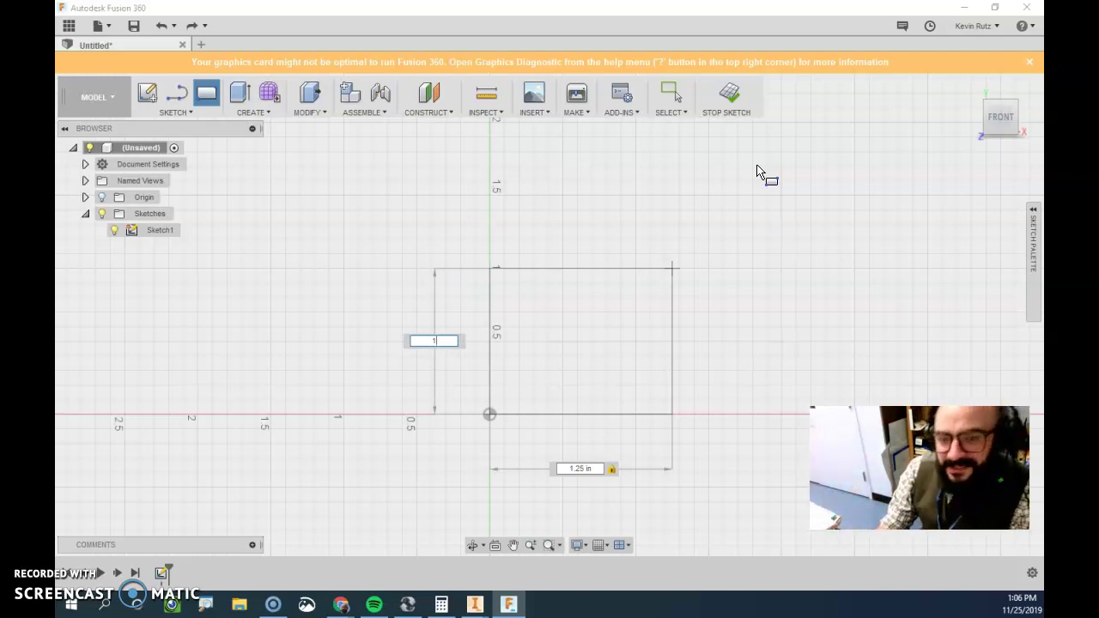
{"action": "key", "text": "Return"}
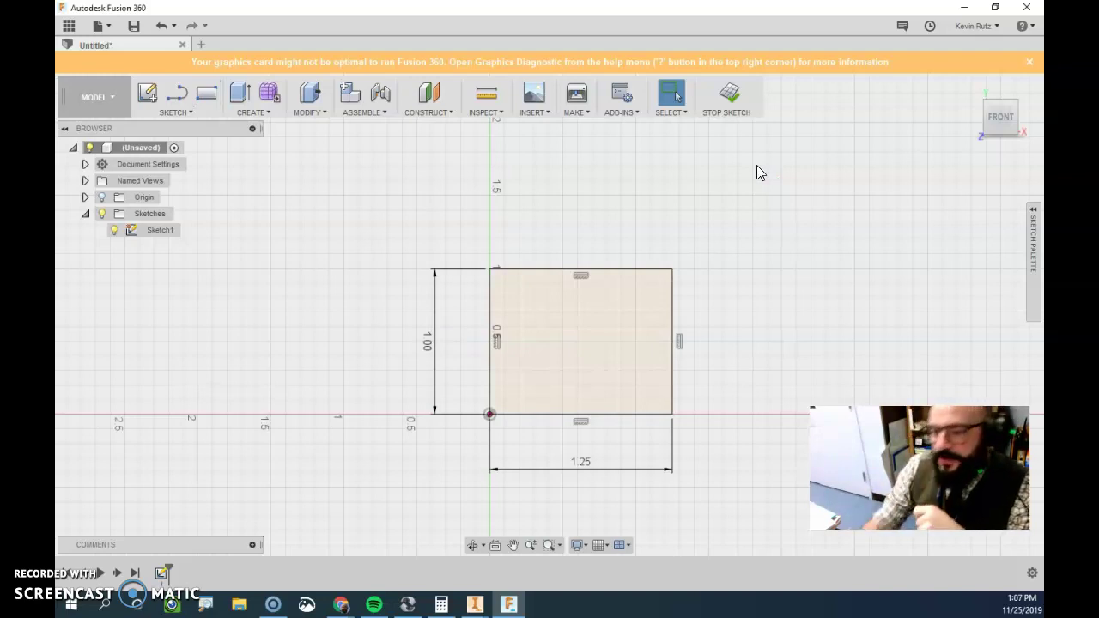
- Draw a 0.25 in line along the rectangle's upper edge, starting at its upper-left corner
{"action": "left_click", "coordinate": [179, 94]}
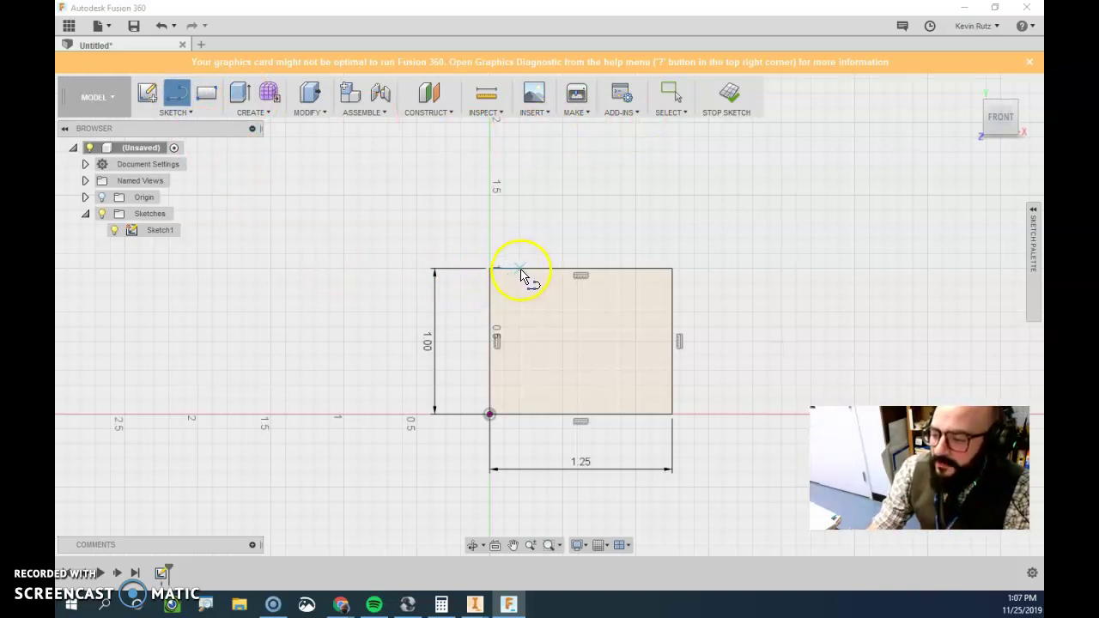
{"action": "left_click", "coordinate": [490, 269]}
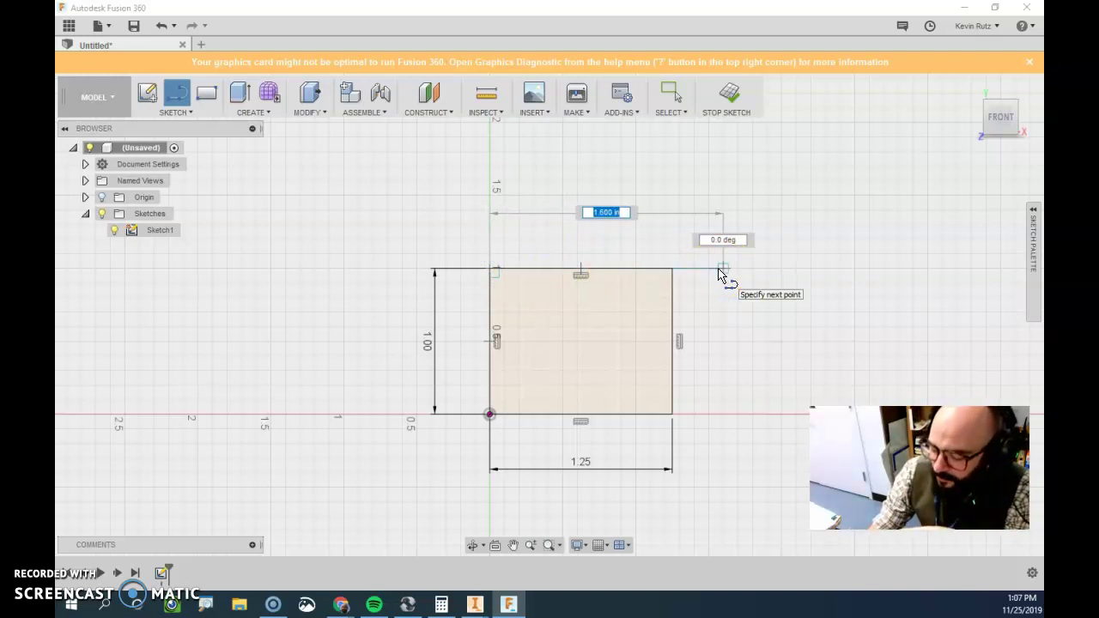
{"action": "type", "text": ".5"}
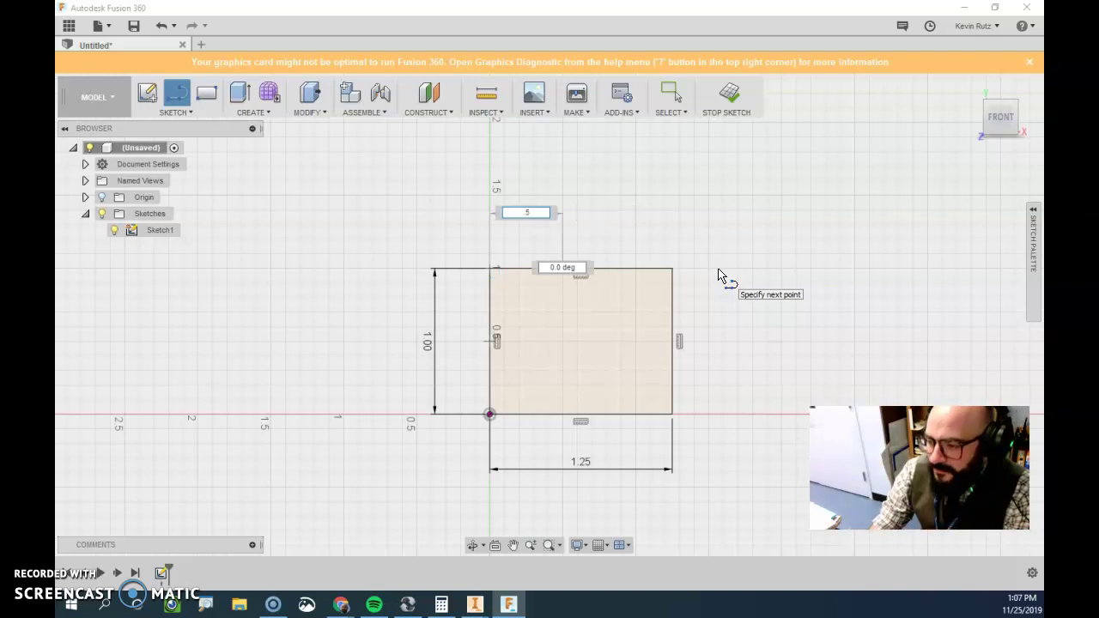
{"action": "key", "text": "BackSpace"}
{"action": "type", "text": "25"}
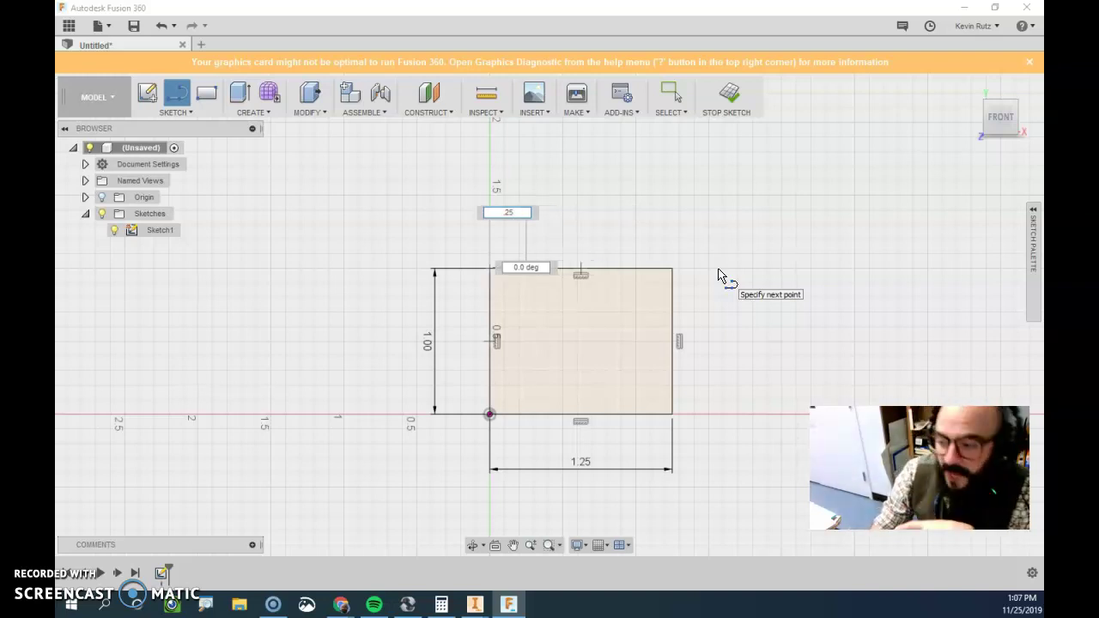
{"action": "key", "text": "Return"}
{"action": "key", "text": "Escape"}
{"action": "left_click", "coordinate": [645, 363]}
{"action": "left_click", "coordinate": [481, 239]}
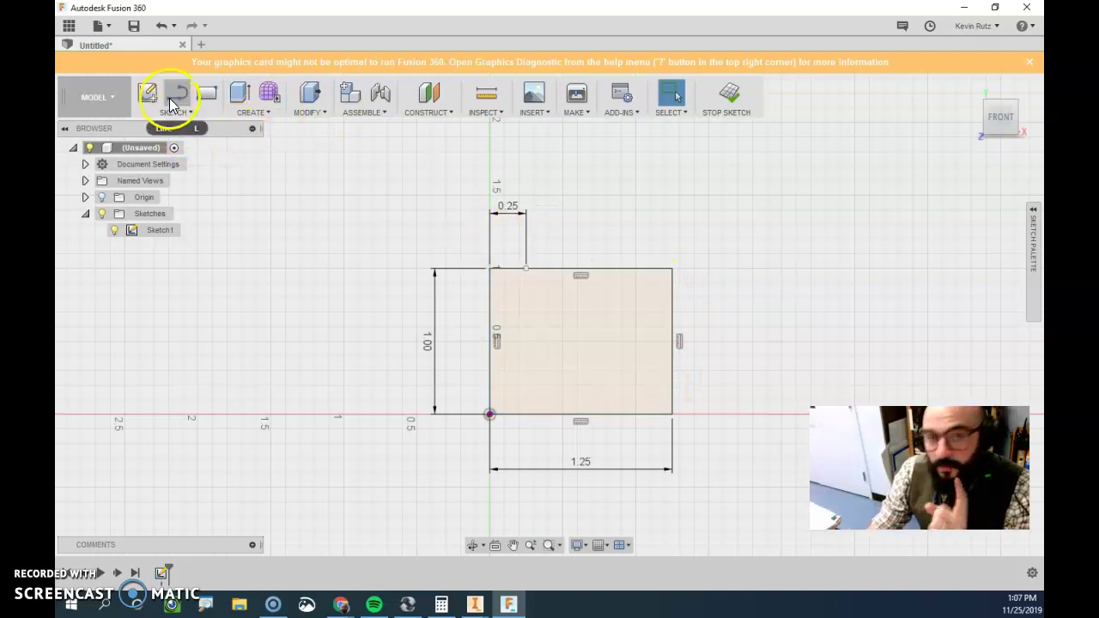
- Consult the triangle practice drawing in Inventor and sketch the diagonal from the 0.25 in line's end to the rectangle's lower-right corner
{"action": "mouse_move", "coordinate": [474, 604]}
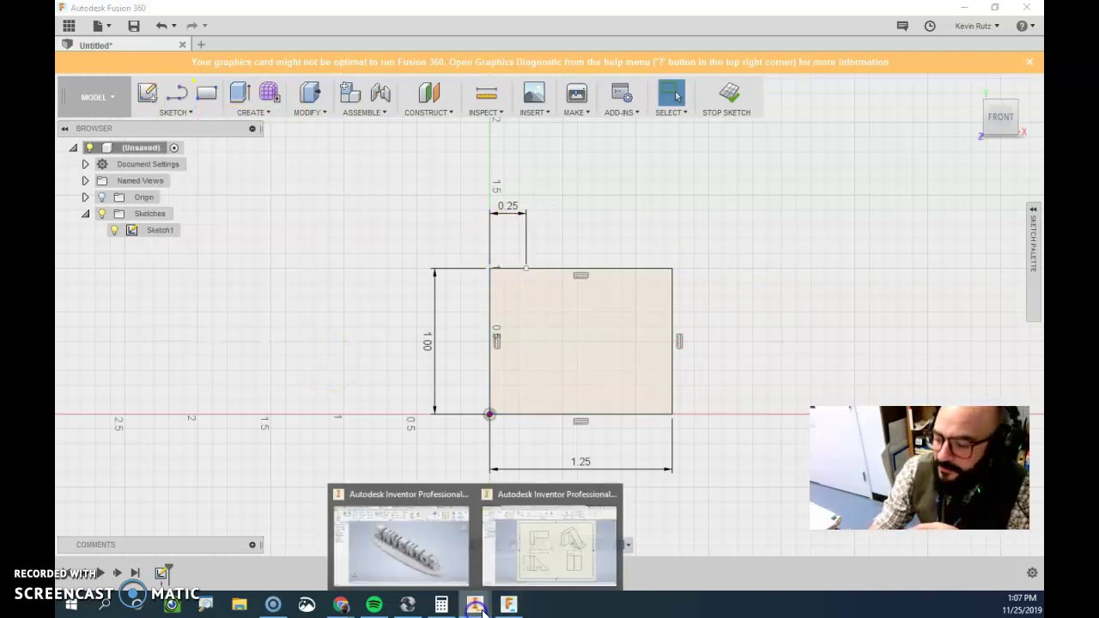
{"action": "left_click", "coordinate": [528, 558]}
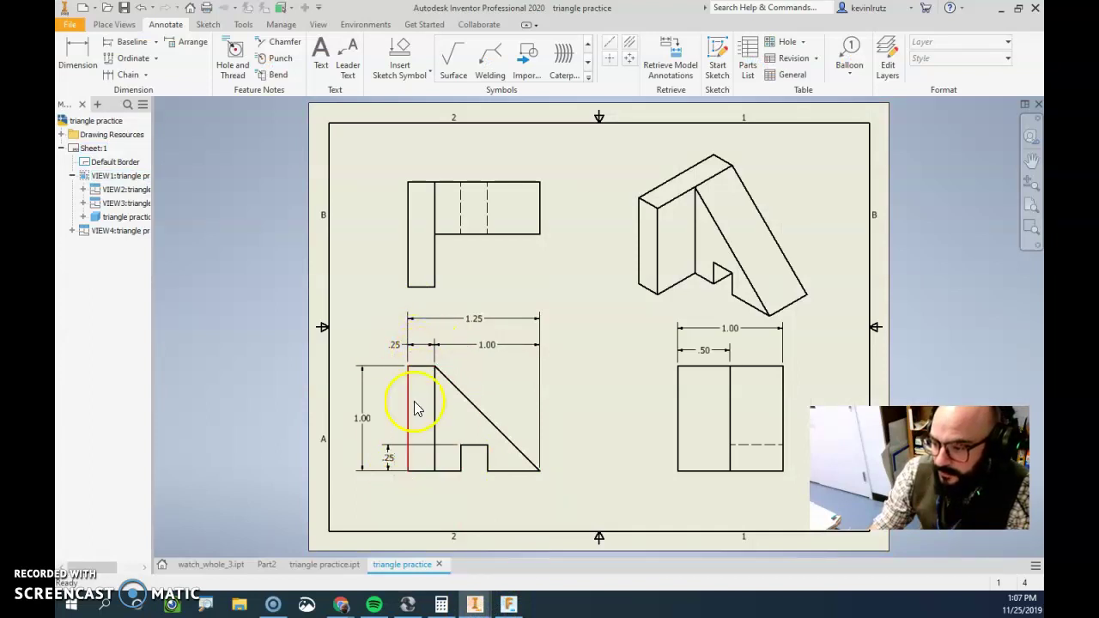
{"action": "left_click", "coordinate": [1000, 9]}
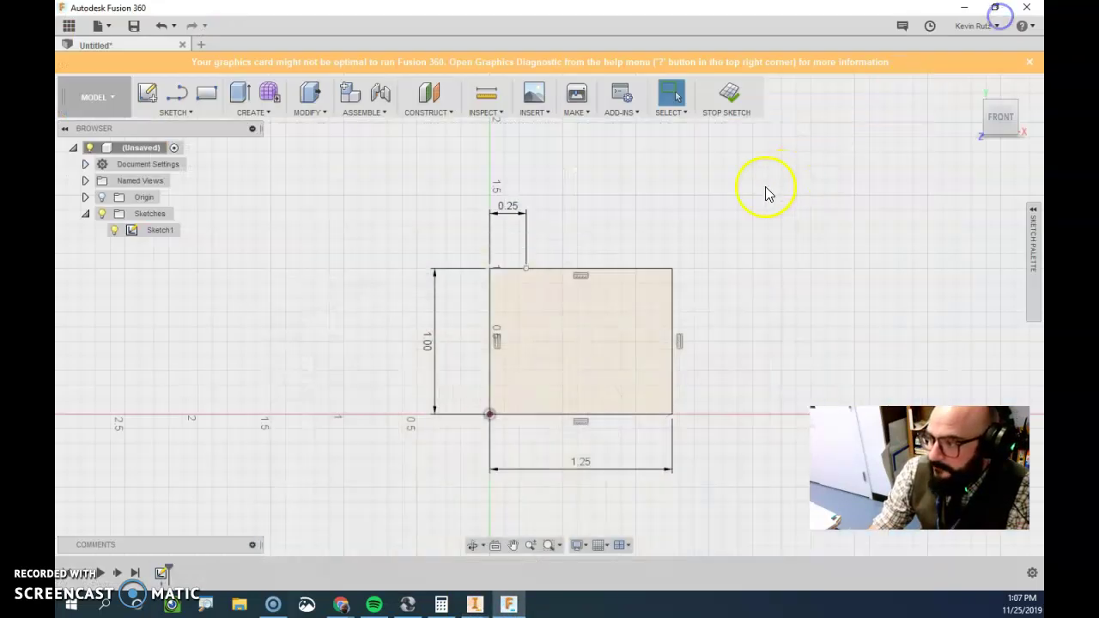
{"action": "left_click", "coordinate": [177, 94]}
{"action": "left_click", "coordinate": [526, 269]}
{"action": "left_click", "coordinate": [672, 414]}
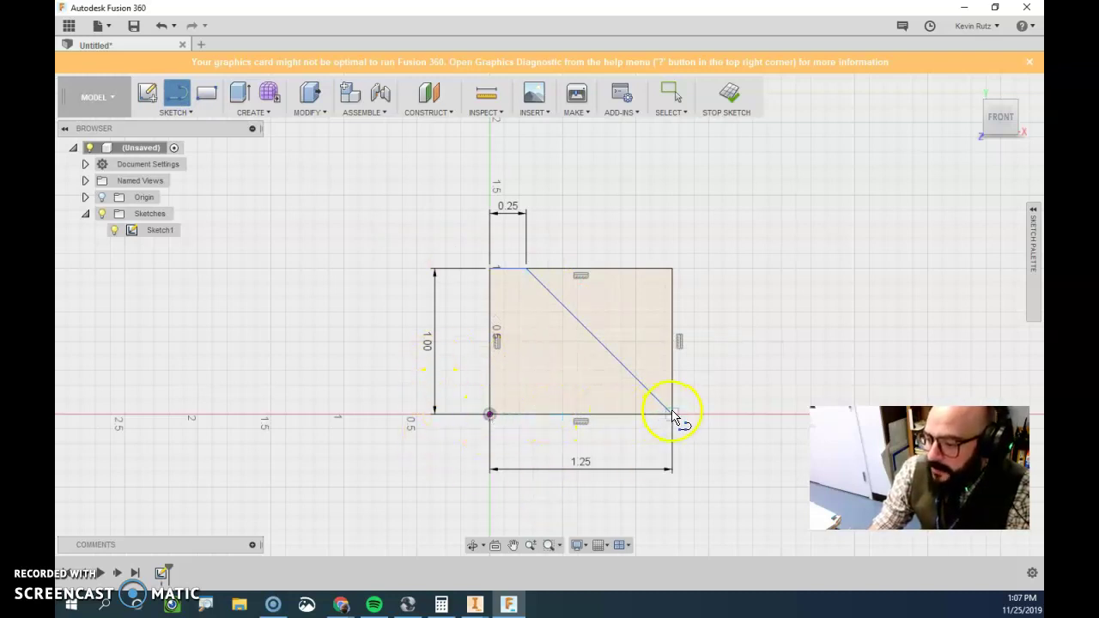
- Draw a 0.5 in line from the rectangle's lower-right corner along the bottom edge toward the origin
{"action": "left_click_drag", "start_coordinate": [674, 417], "coordinate": [370, 418]}
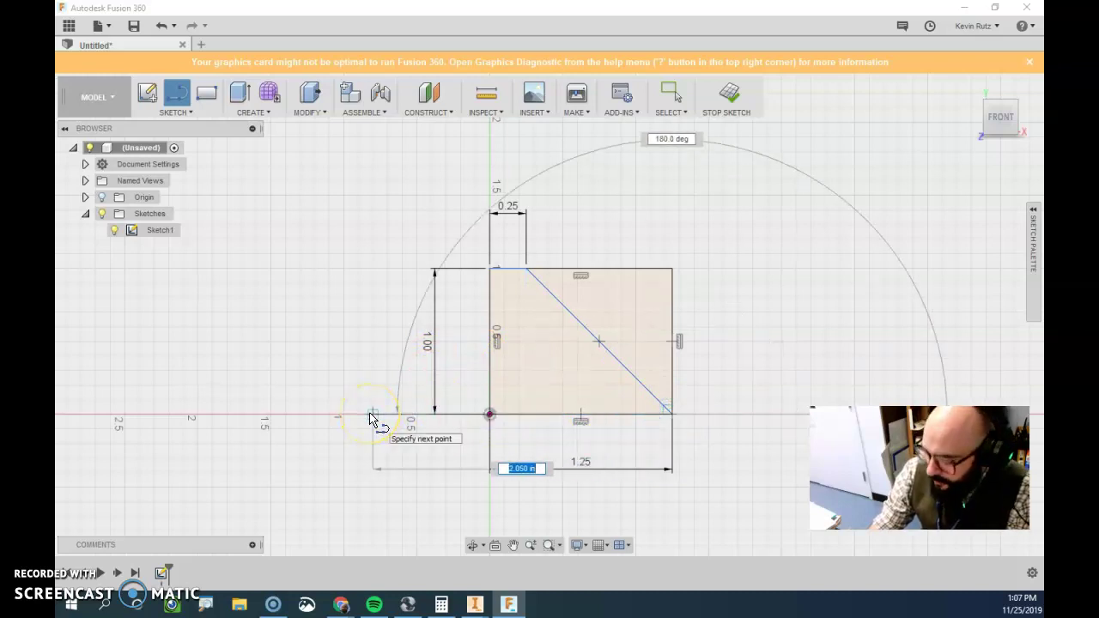
{"action": "type", "text": ".5"}
{"action": "key", "text": "Return"}
{"action": "key", "text": "Escape"}
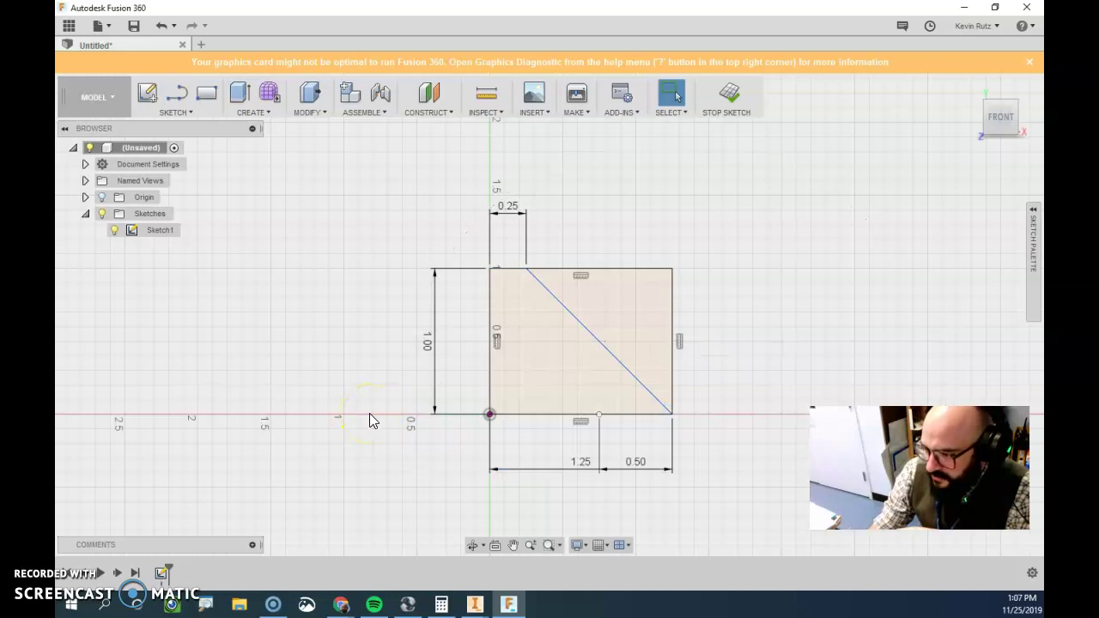
- Sketch a 0.25 by 0.25 in rectangle for the notch, up and toward the origin from the 0.5 in line's end
{"action": "left_click", "coordinate": [206, 94]}
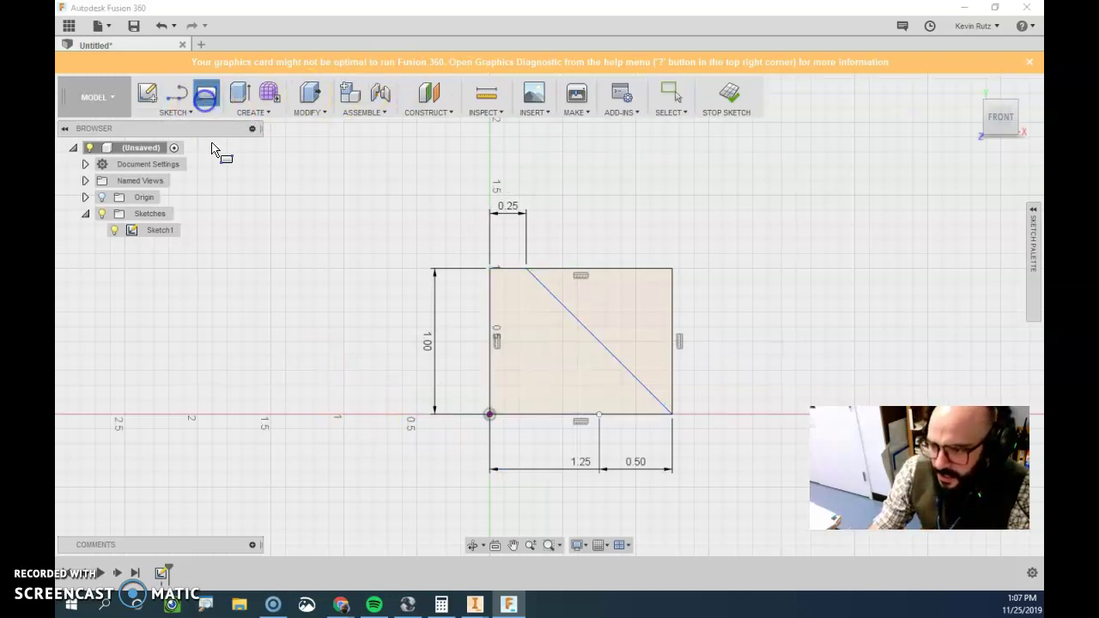
{"action": "left_click", "coordinate": [600, 415]}
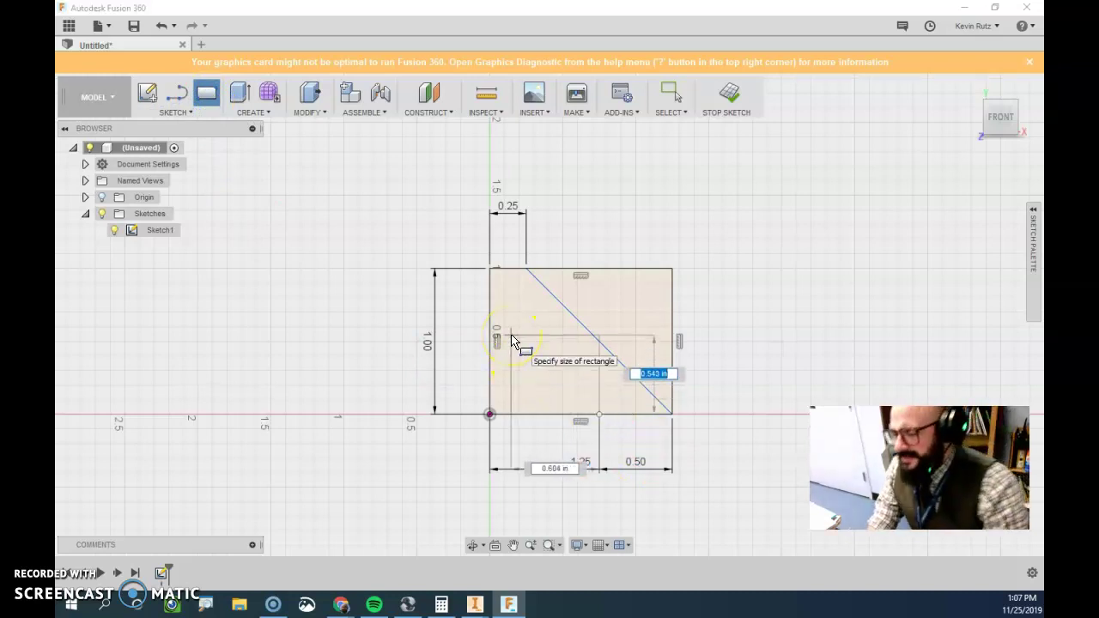
{"action": "type", "text": "25"}
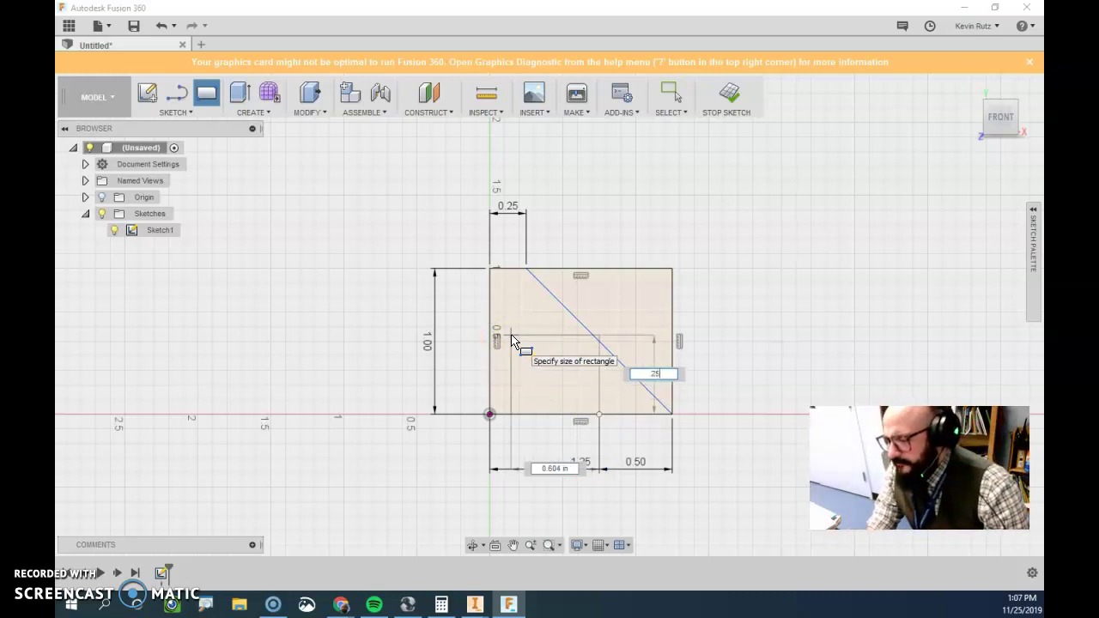
{"action": "key", "text": "Tab"}
{"action": "key", "text": "BackSpace"}
{"action": "type", "text": ".25"}
{"action": "key", "text": "Tab"}
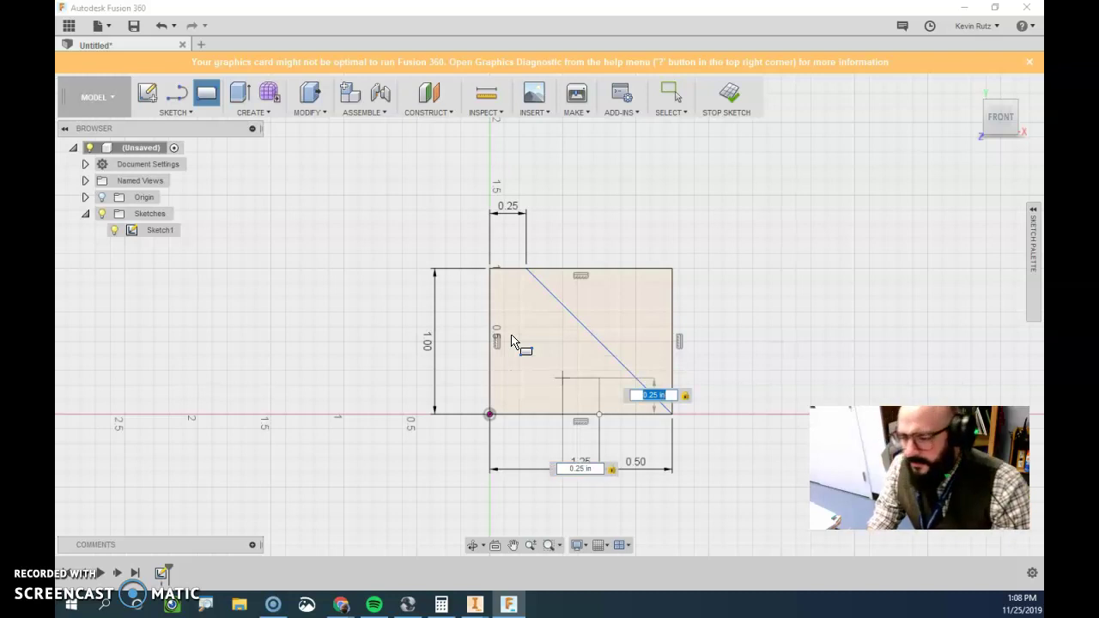
{"action": "key", "text": "Tab"}
{"action": "key", "text": "Tab"}
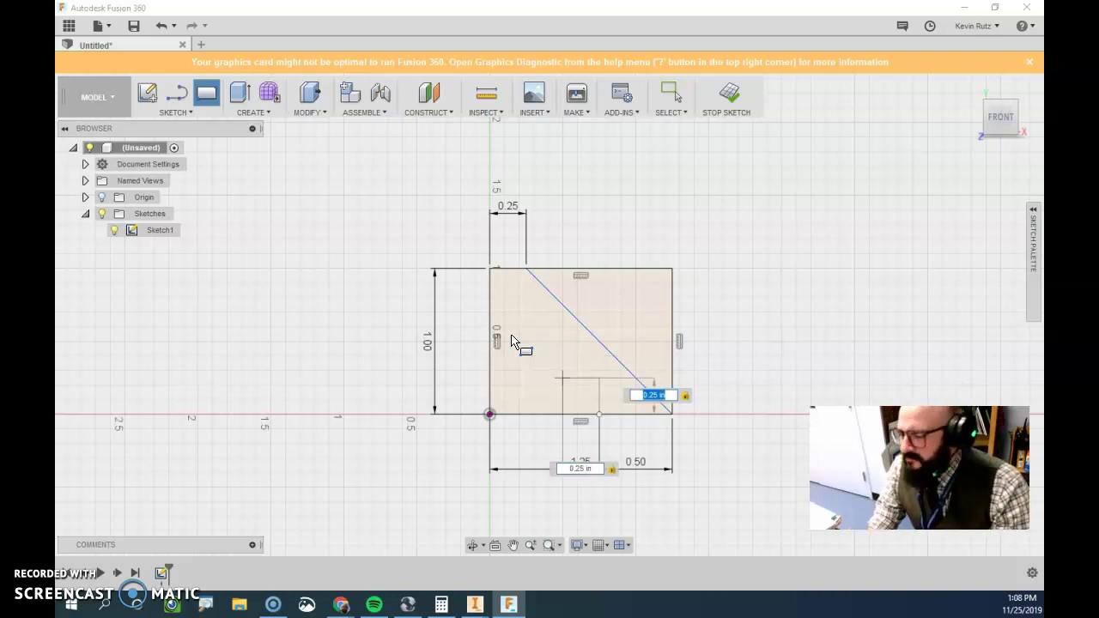
{"action": "key", "text": "Return"}
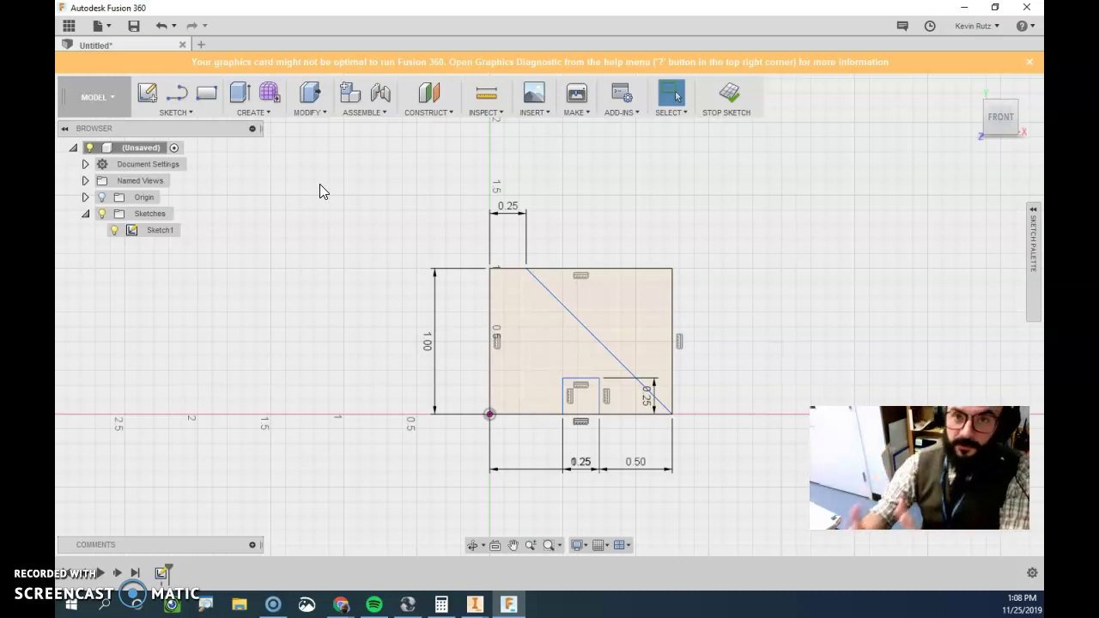
- Extrude the sloped profile, without the notch and the upper triangle, by 1 in
{"action": "left_click", "coordinate": [238, 97]}
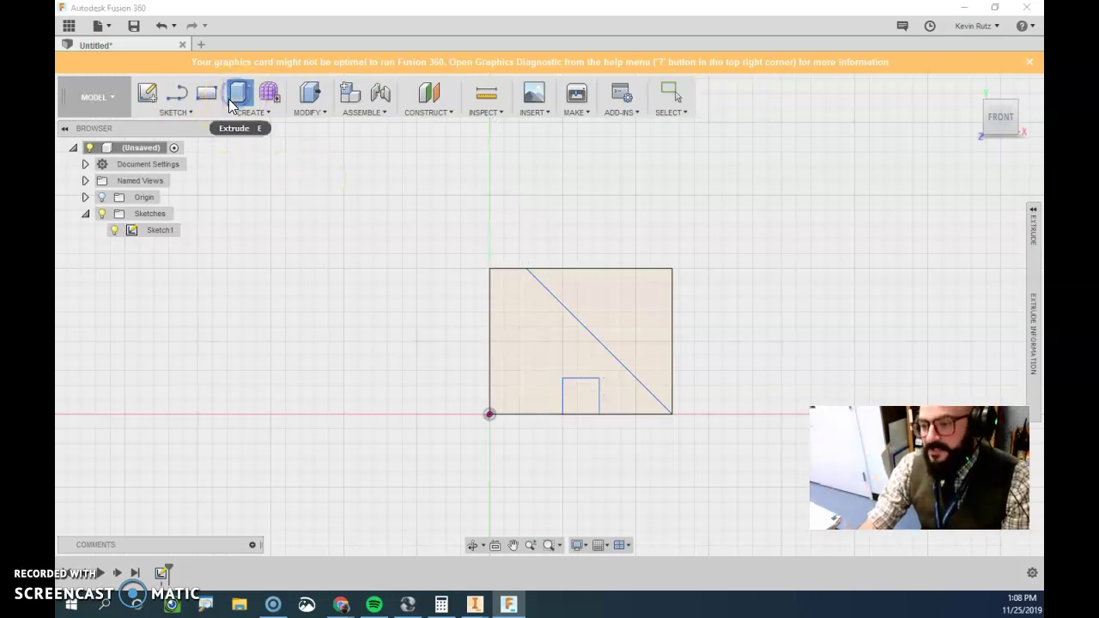
{"action": "left_click", "coordinate": [541, 348]}
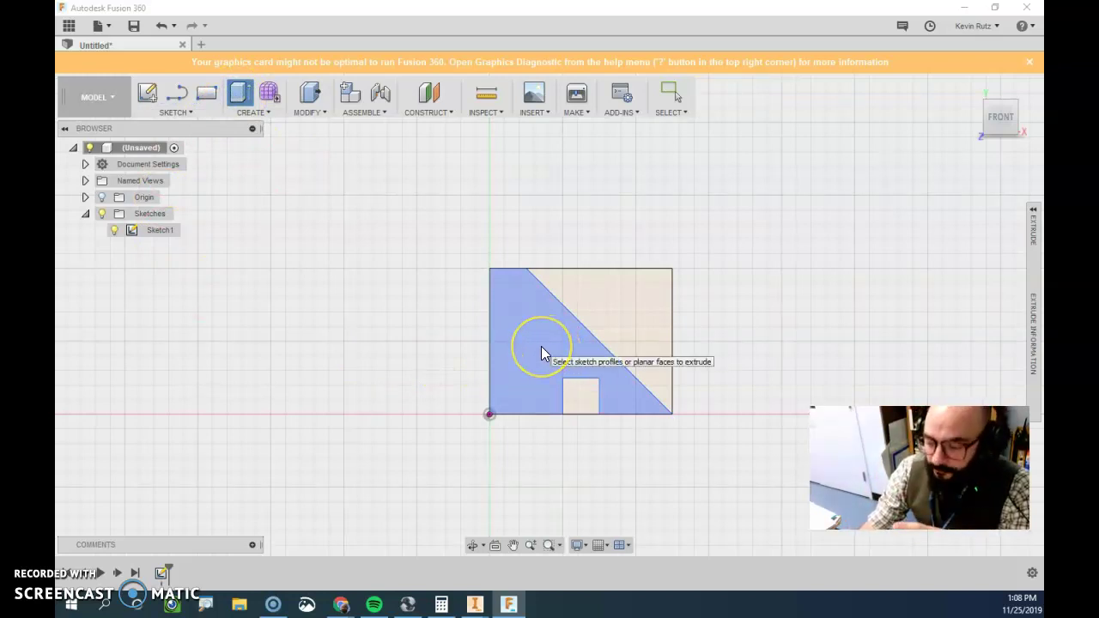
{"action": "left_click", "coordinate": [539, 343]}
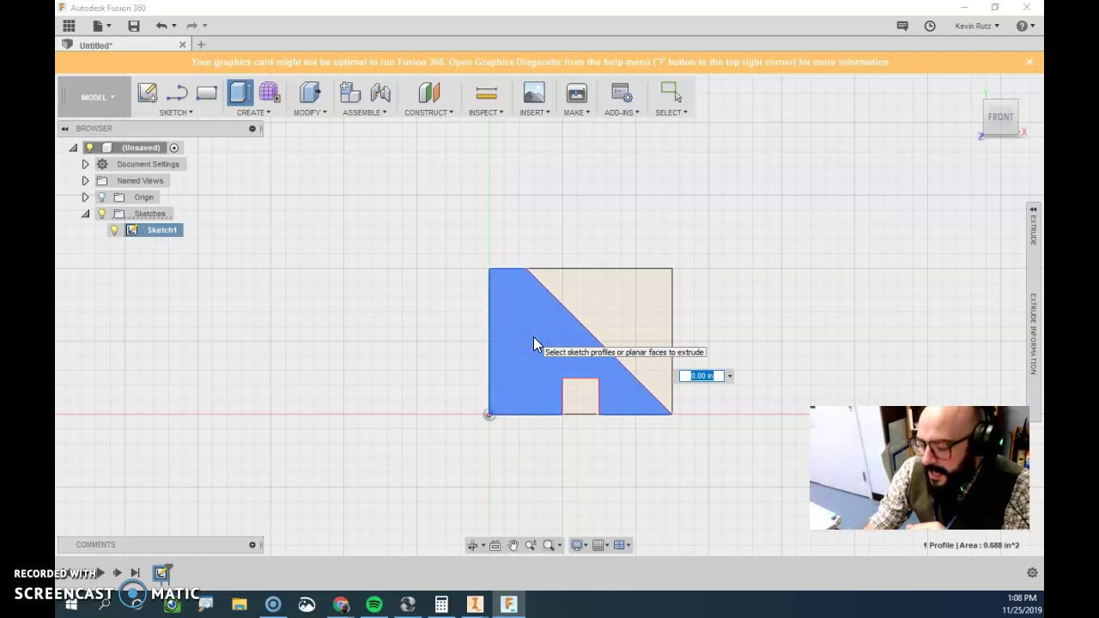
{"action": "middle_click_drag", "start_coordinate": [538, 338], "coordinate": [514, 351], "text": "shift"}
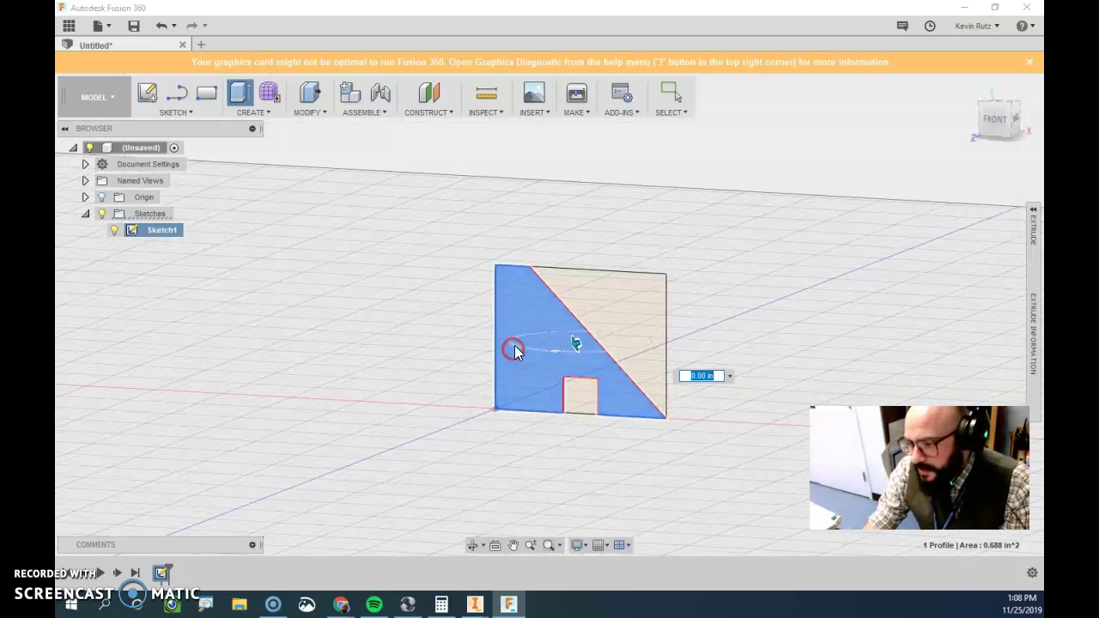
{"action": "type", "text": "1"}
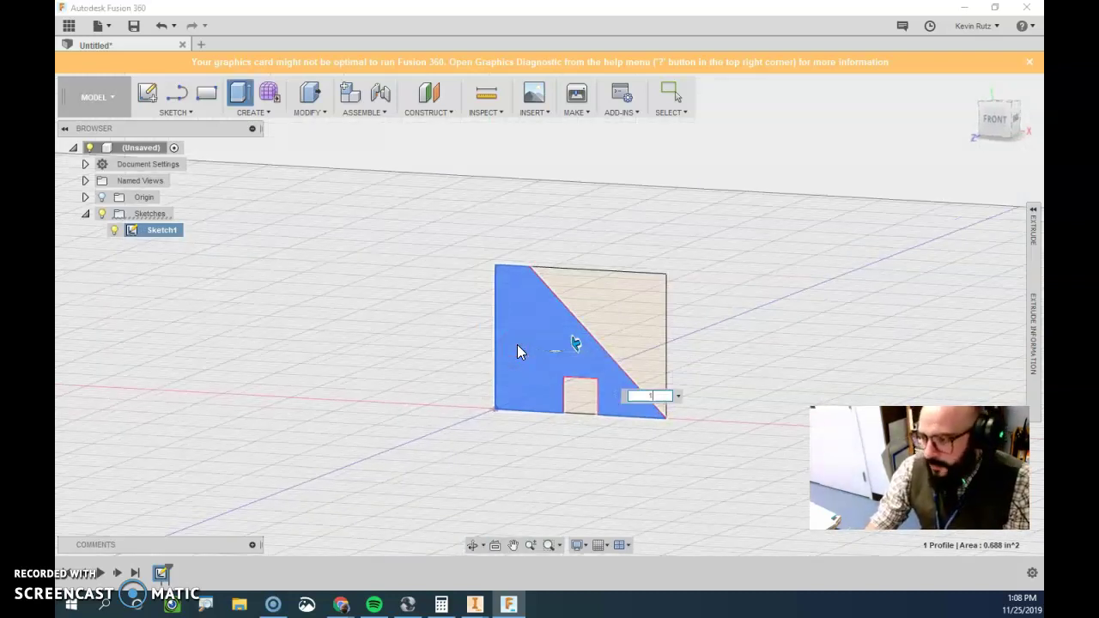
{"action": "key", "text": "Return"}
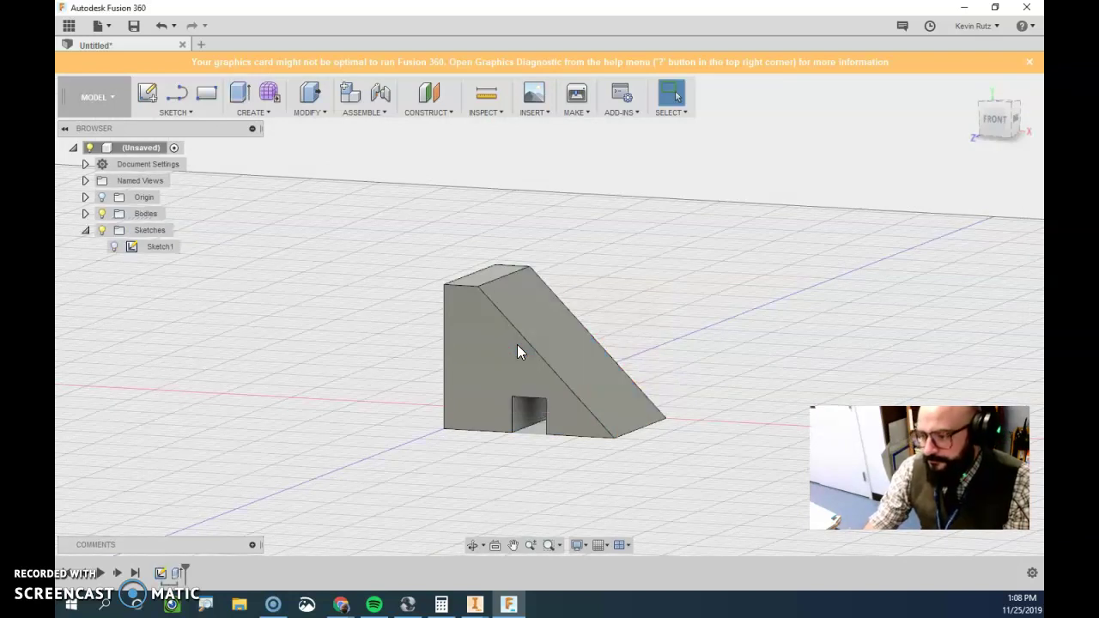
- Switch to Inventor and examine the triangle practice drawing and its part model for the remaining shape
{"action": "mouse_move", "coordinate": [516, 345]}
{"action": "left_mouse_down"}
{"action": "mouse_move", "coordinate": [511, 323]}
{"action": "mouse_move", "coordinate": [457, 306]}
{"action": "mouse_move", "coordinate": [559, 331]}
{"action": "mouse_move", "coordinate": [477, 608]}
{"action": "left_mouse_up"}
{"action": "left_click", "coordinate": [509, 536]}
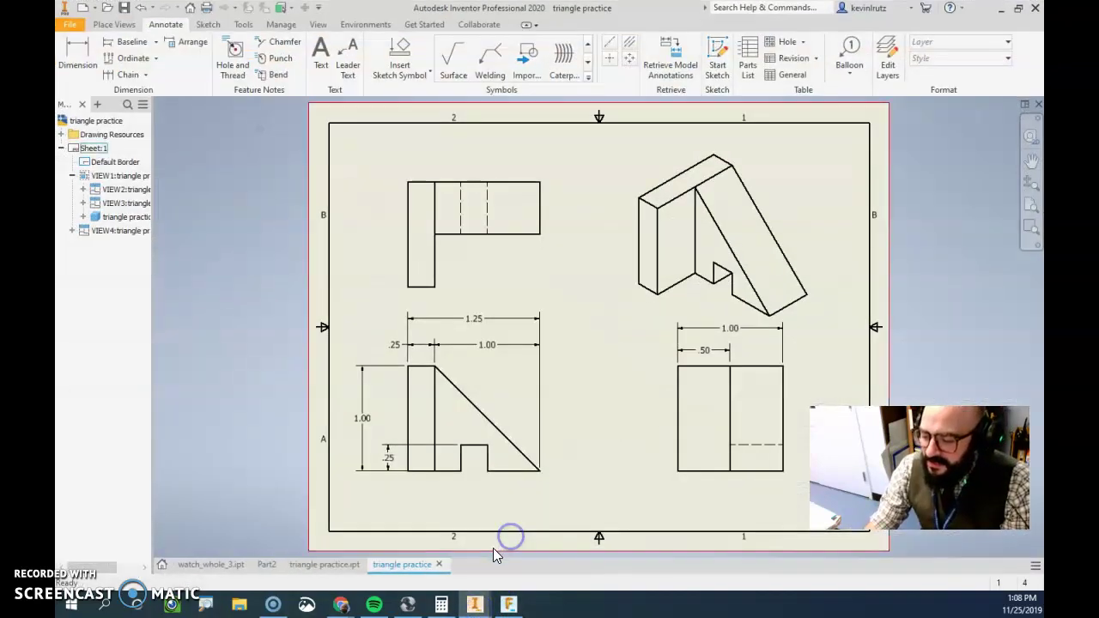
{"action": "left_click", "coordinate": [300, 568]}
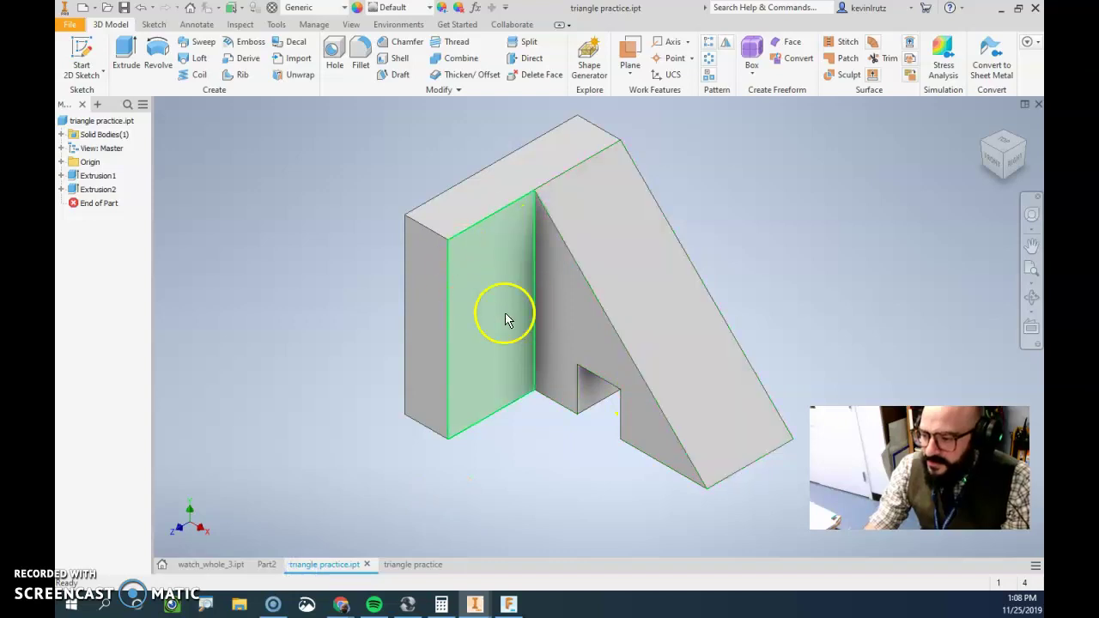
- Switch to Fusion 360 and create a sketch on the front face of the body that contains the notch
{"action": "left_click", "coordinate": [508, 604]}
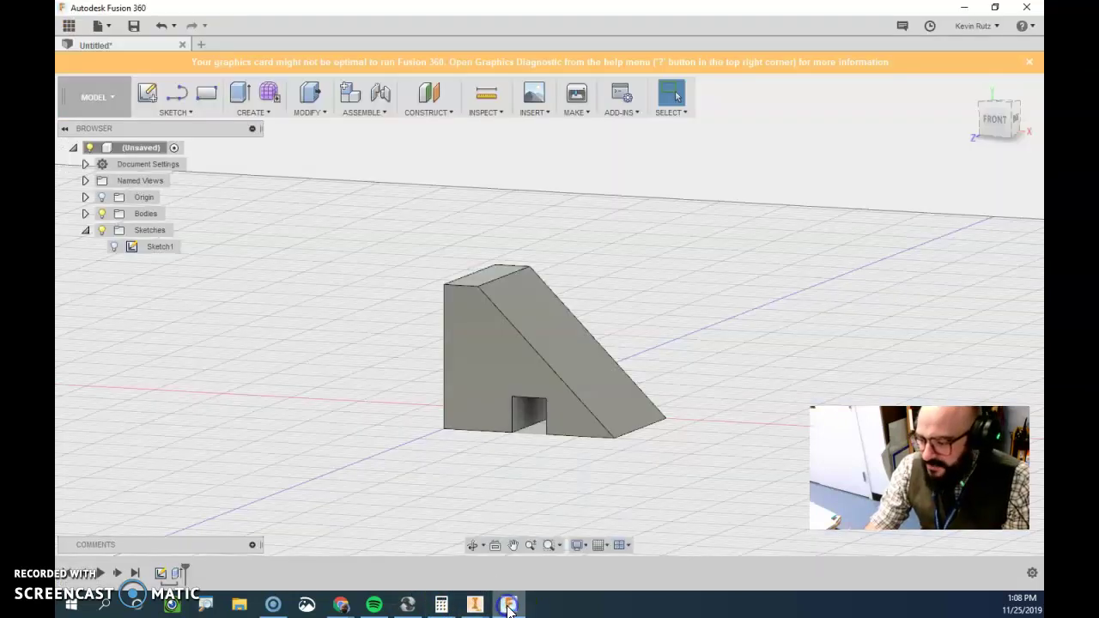
{"action": "left_click", "coordinate": [148, 93]}
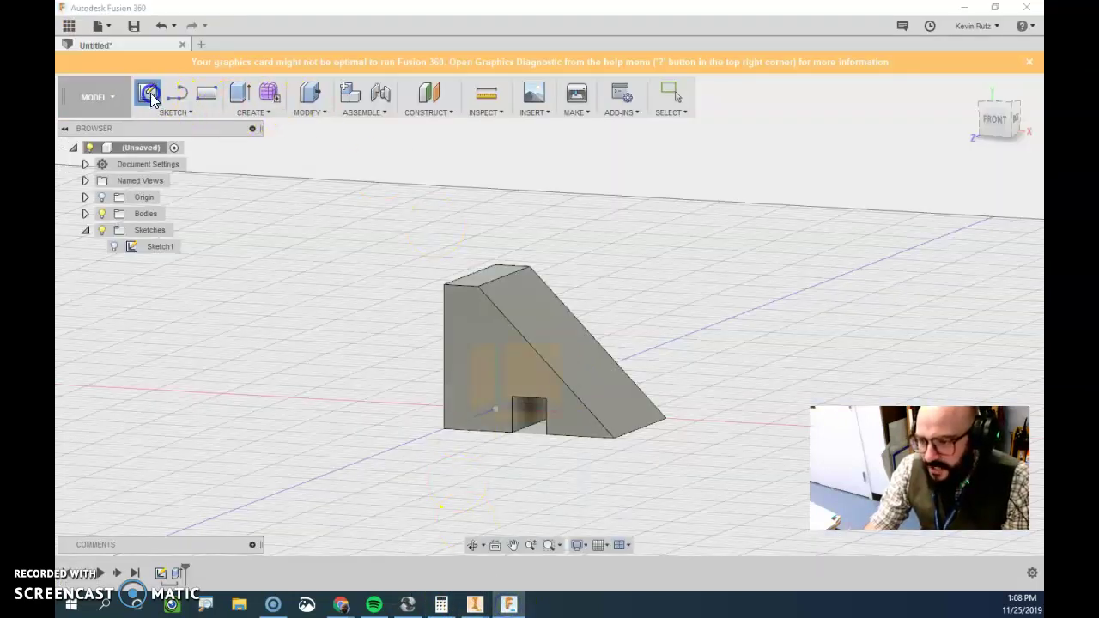
{"action": "left_click", "coordinate": [485, 368]}
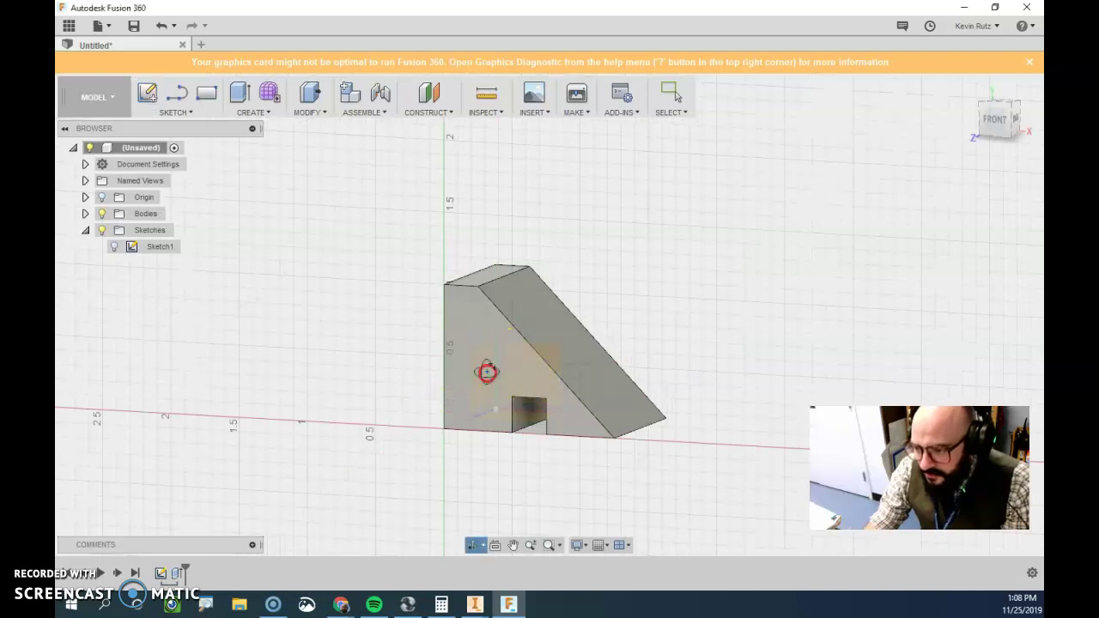
{"action": "left_click", "coordinate": [482, 375]}
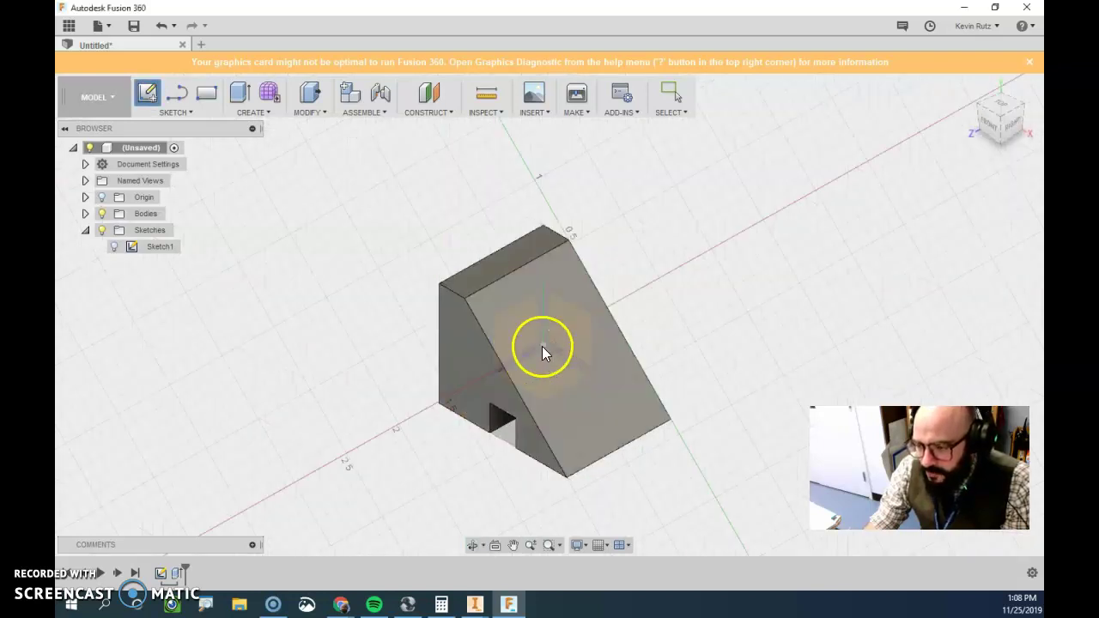
{"action": "left_click", "coordinate": [476, 369]}
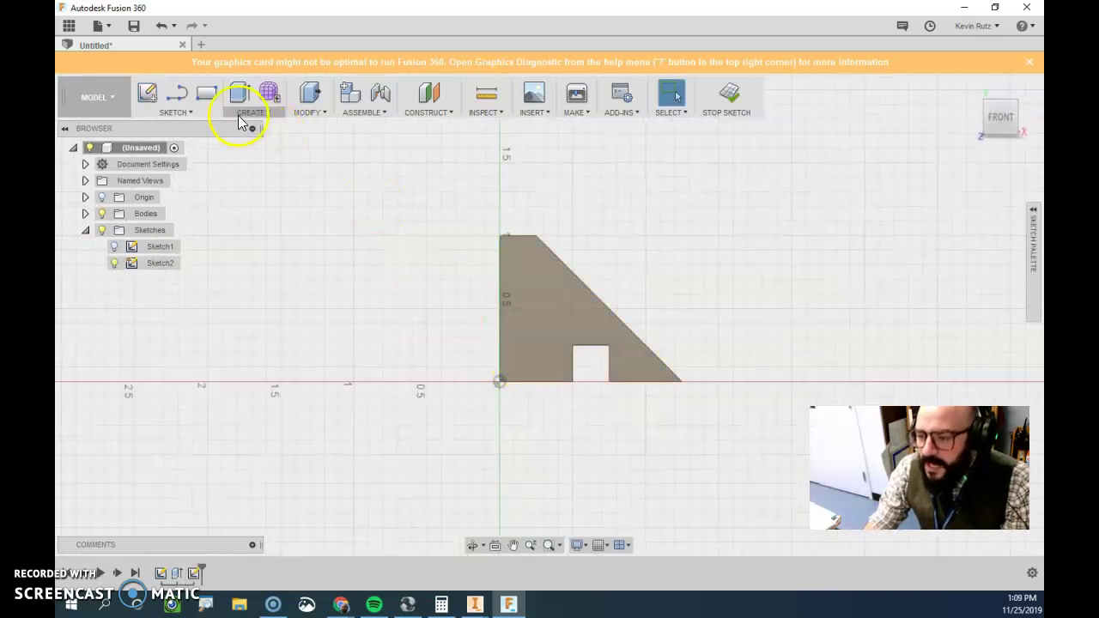
- Sketch a rectangle from the slope's upper corner, extending past the body's bottom edge and sloped tip to enclose the triangular area
{"action": "left_click", "coordinate": [206, 93]}
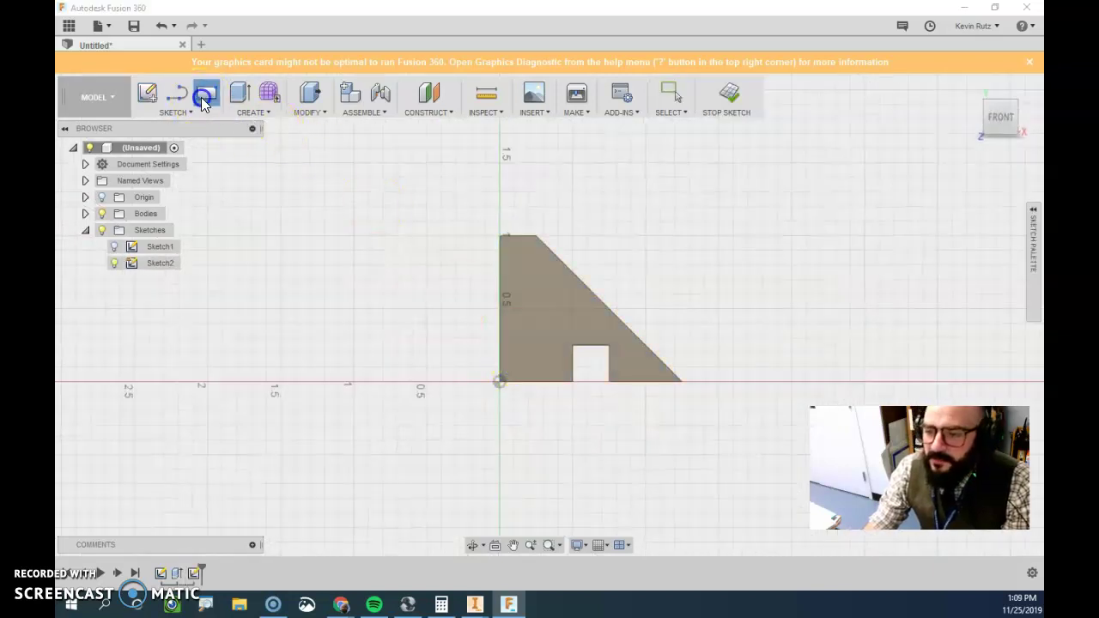
{"action": "left_click", "coordinate": [538, 238]}
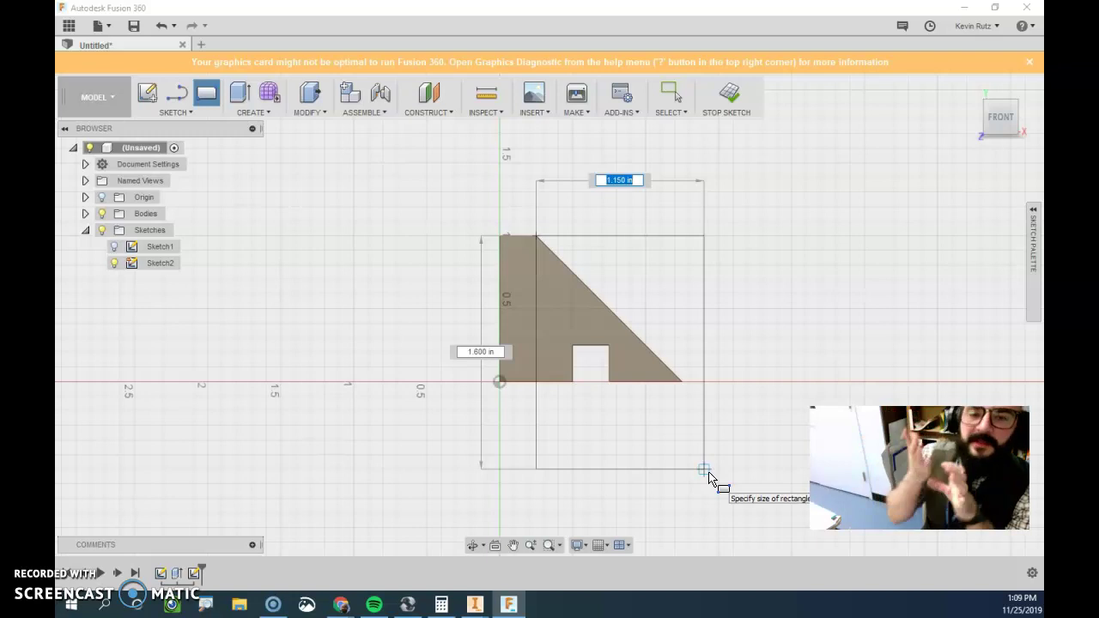
{"action": "left_click", "coordinate": [723, 421]}
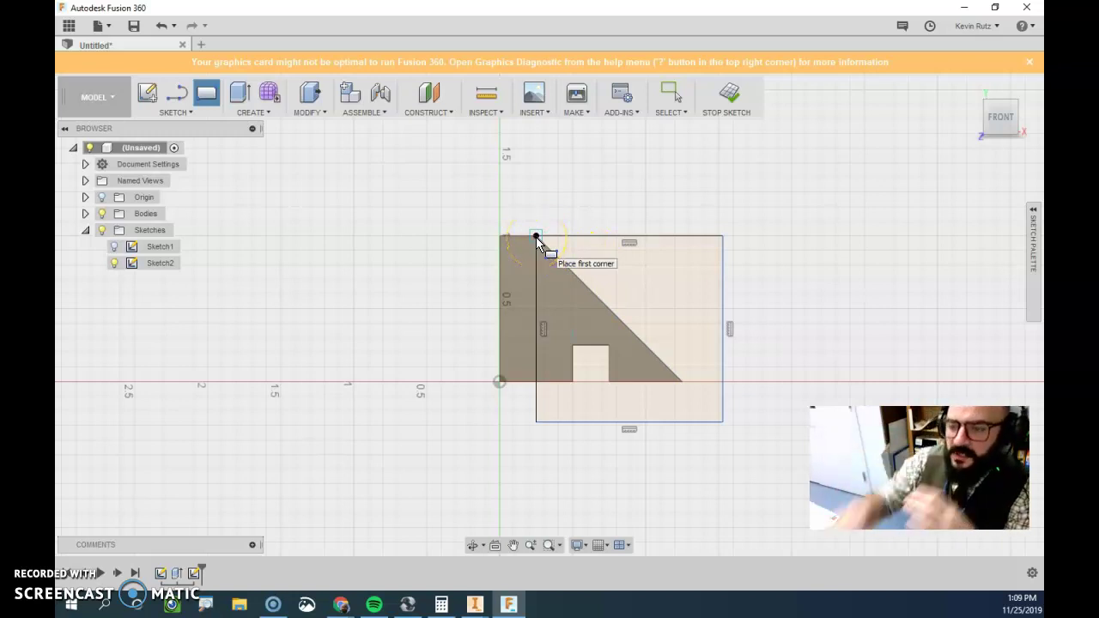
{"action": "mouse_move", "coordinate": [536, 240]}
{"action": "left_mouse_down"}
{"action": "mouse_move", "coordinate": [631, 336]}
{"action": "mouse_move", "coordinate": [657, 323]}
{"action": "left_mouse_up"}
- Extrude the triangular region around the notch by -0.5 in to cut it back into the body
{"action": "left_click", "coordinate": [239, 92]}
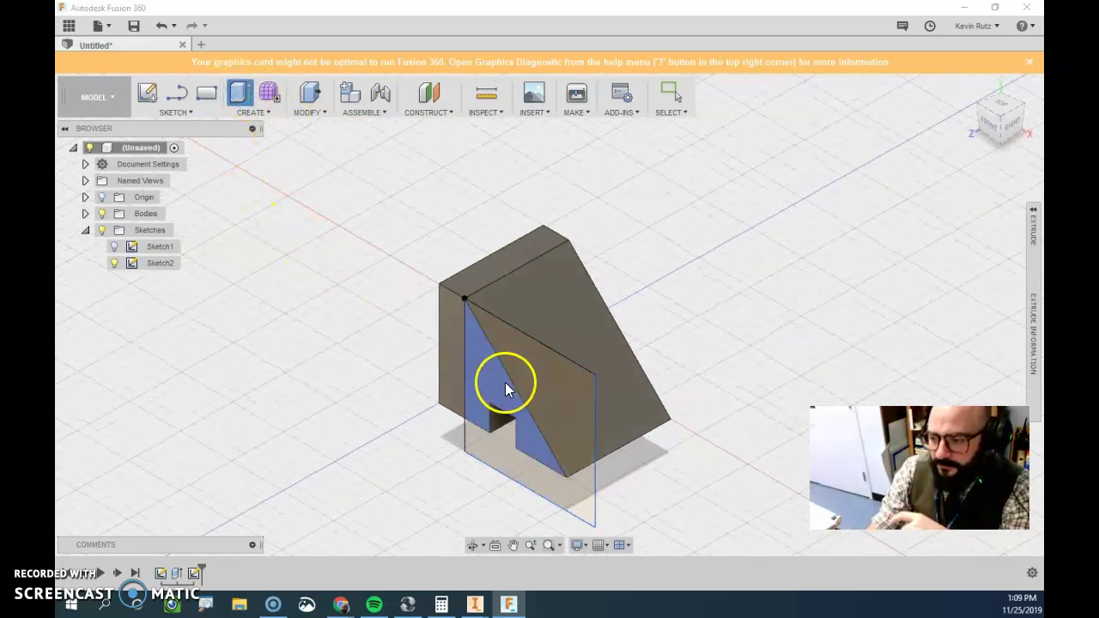
{"action": "left_click", "coordinate": [506, 391]}
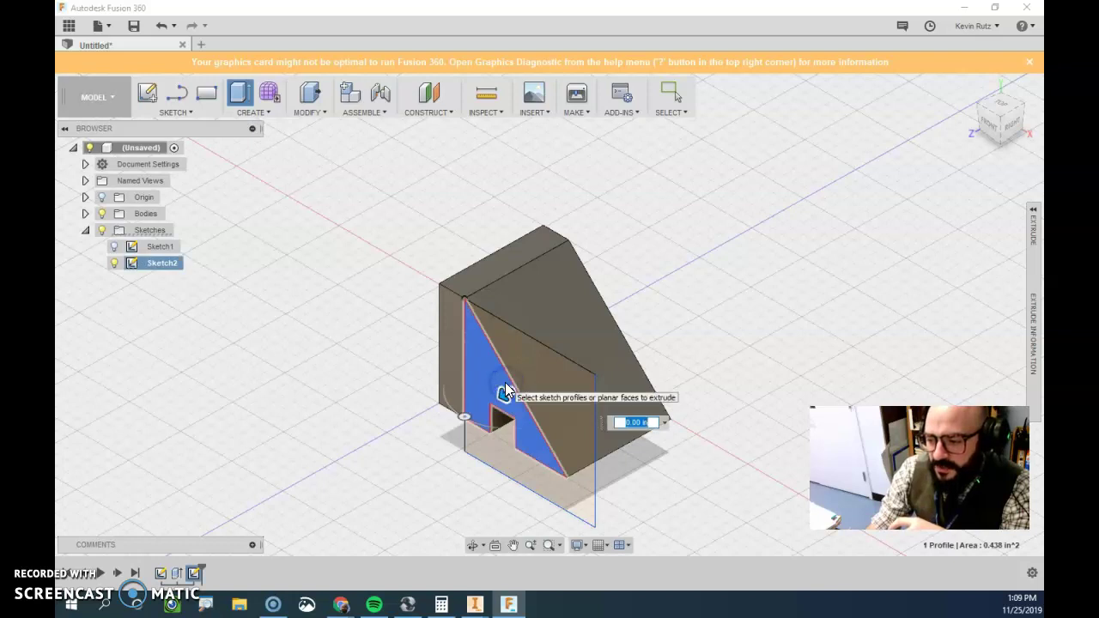
{"action": "left_click", "coordinate": [447, 412]}
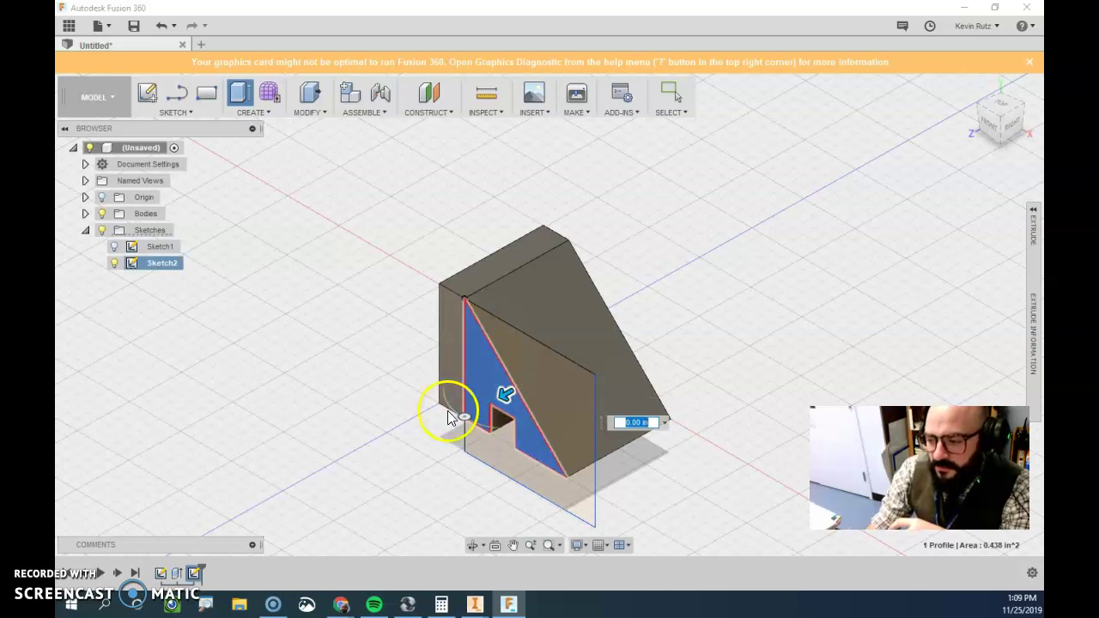
{"action": "left_click", "coordinate": [526, 397]}
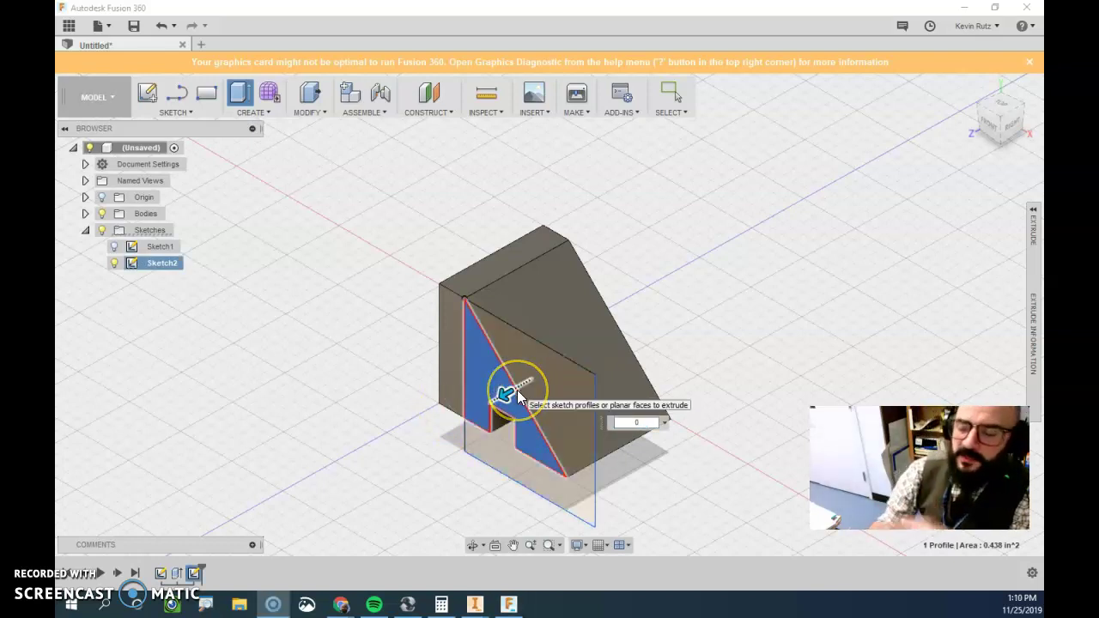
{"action": "left_click", "coordinate": [532, 403]}
{"action": "left_click", "coordinate": [507, 416]}
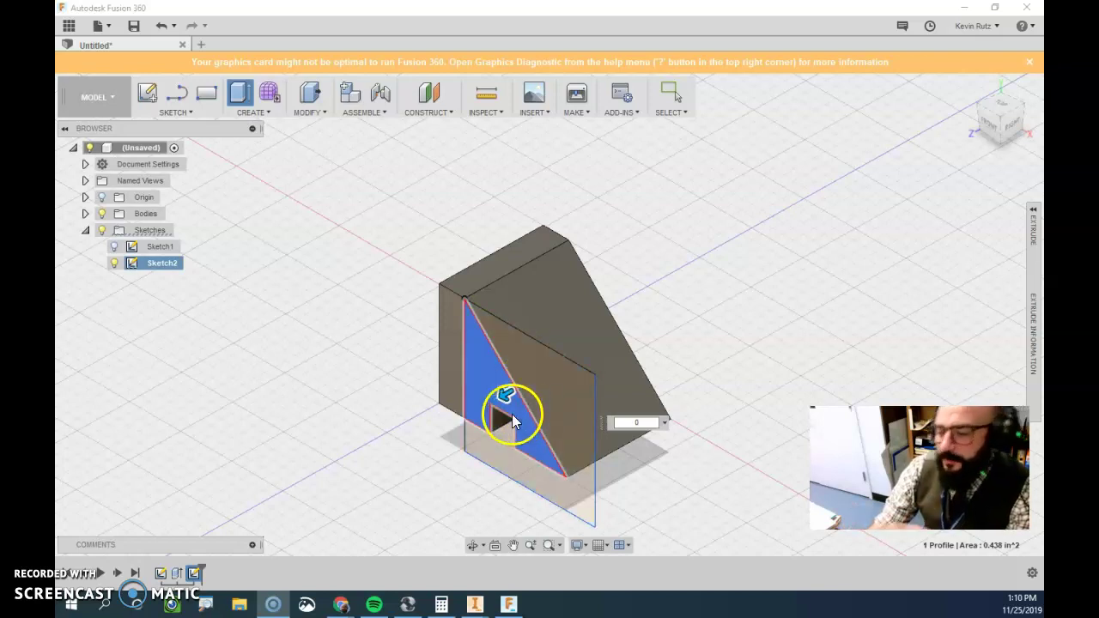
{"action": "left_click", "coordinate": [504, 394]}
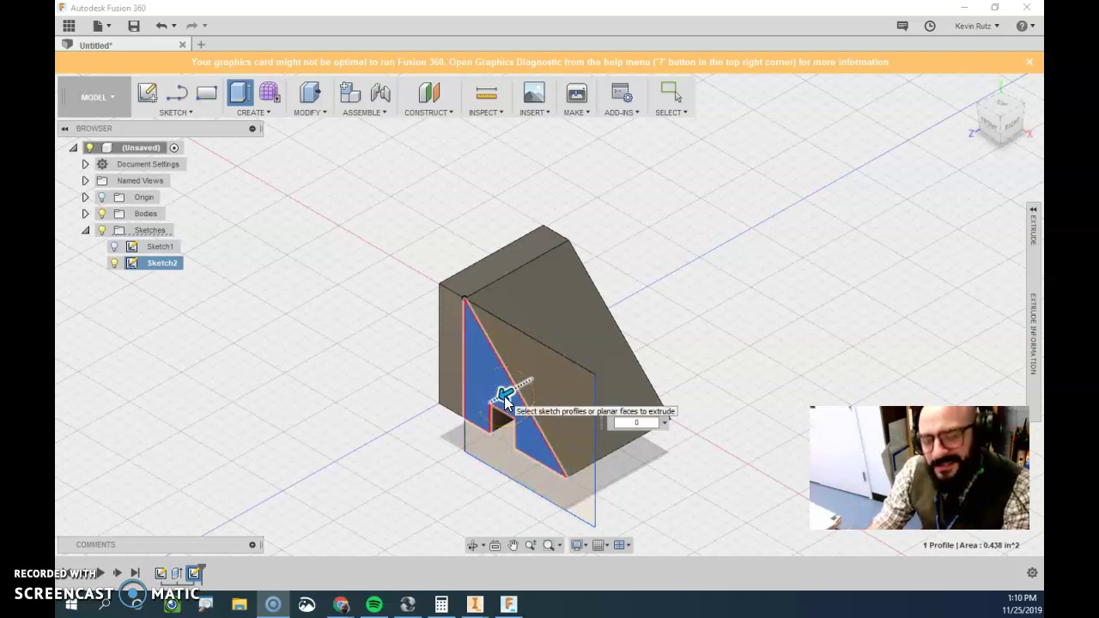
{"action": "left_click_drag", "start_coordinate": [504, 396], "coordinate": [514, 418]}
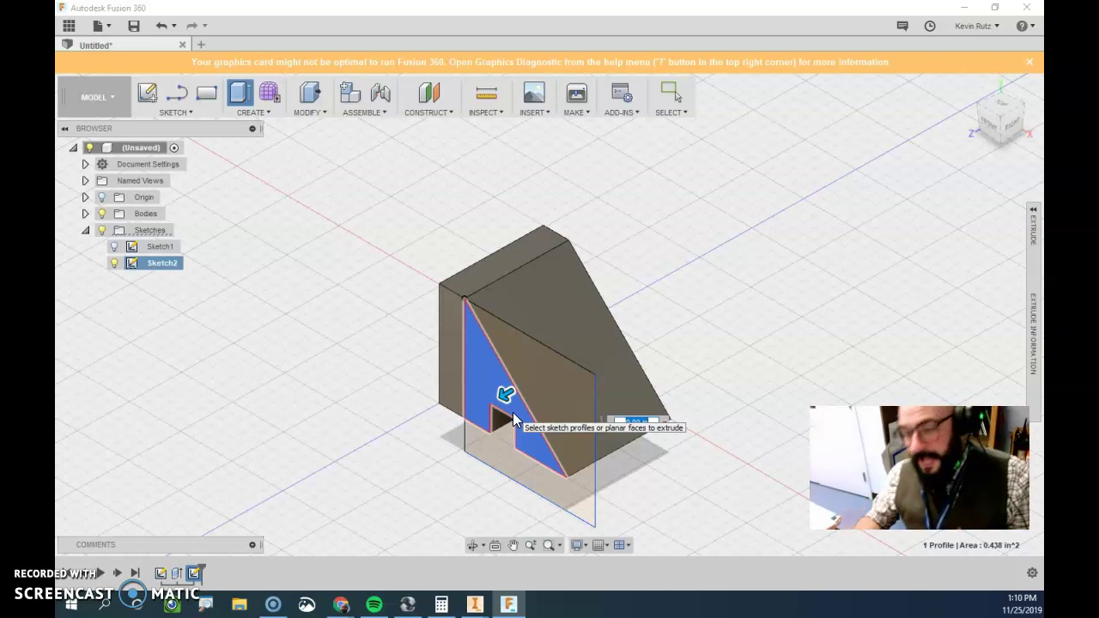
{"action": "left_click", "coordinate": [450, 419]}
{"action": "left_click", "coordinate": [401, 476]}
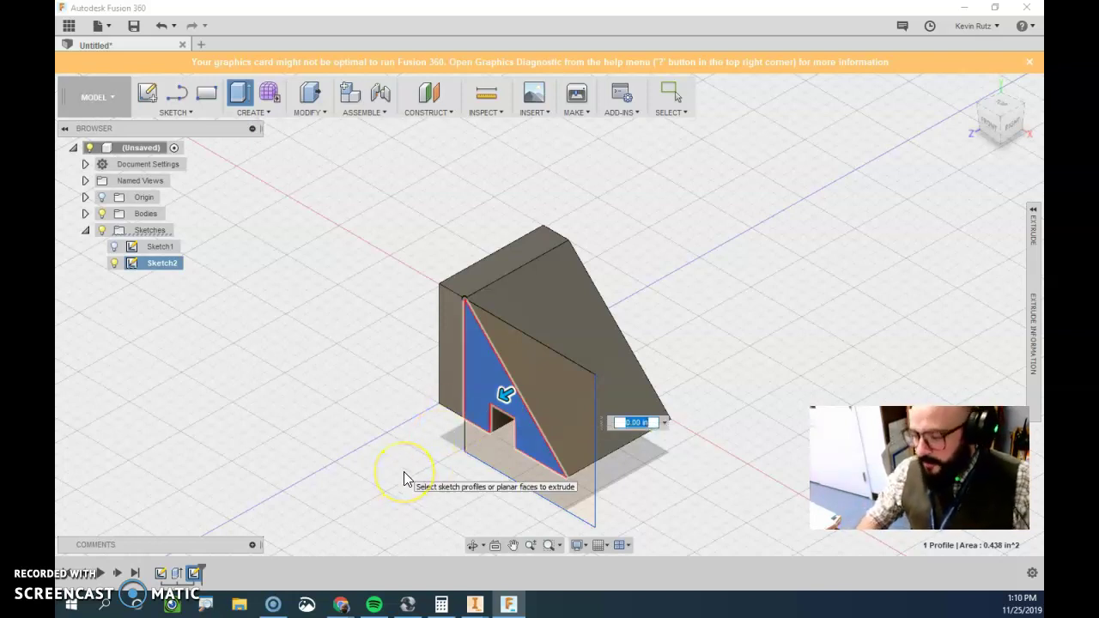
{"action": "type", "text": "1"}
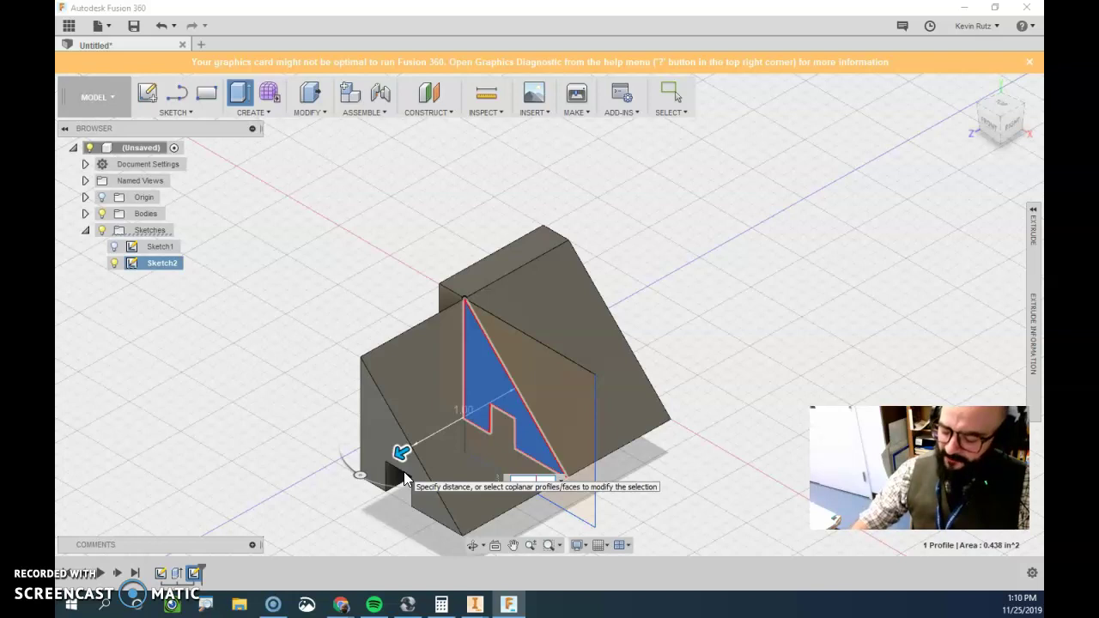
{"action": "type", "text": "-.5"}
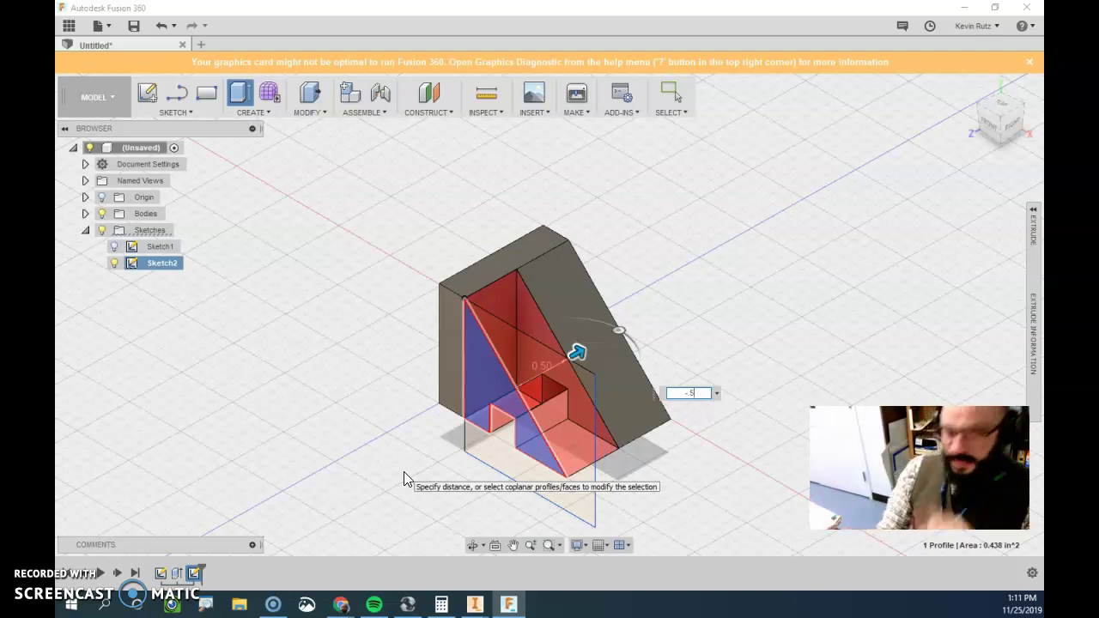
{"action": "key", "text": "Return"}
{"action": "left_click", "coordinate": [421, 457]}
{"action": "left_click", "coordinate": [494, 500]}
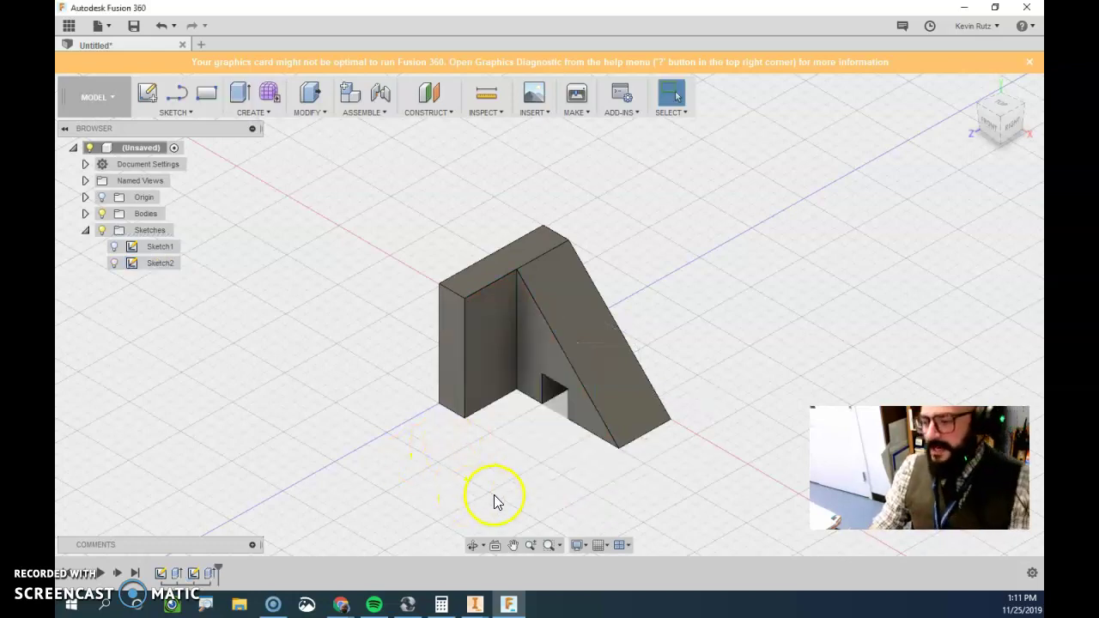
{"action": "mouse_move", "coordinate": [554, 482]}
{"action": "middle_mouse_down", "text": "shift"}
{"action": "mouse_move", "coordinate": [506, 420]}
{"action": "mouse_move", "coordinate": [558, 389]}
{"action": "mouse_move", "coordinate": [608, 422]}
{"action": "mouse_move", "coordinate": [552, 466]}
{"action": "middle_mouse_up", "text": "shift"}
{"action": "left_click", "coordinate": [503, 481]}
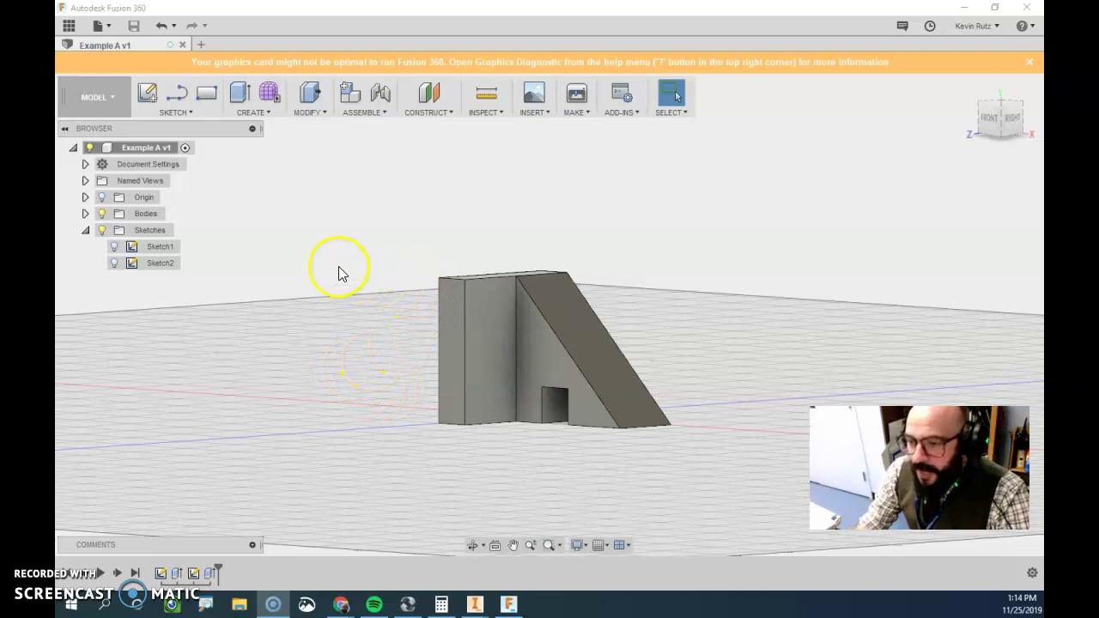
- Create a new drawing from the complete Example A design
{"action": "left_click", "coordinate": [98, 25]}
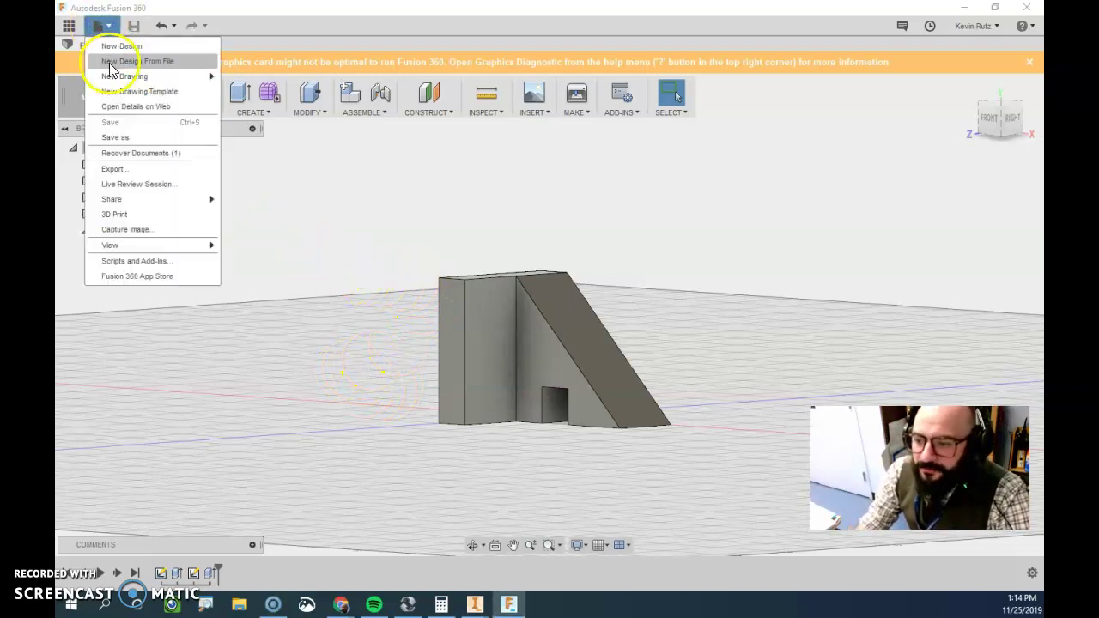
{"action": "mouse_move", "coordinate": [111, 75]}
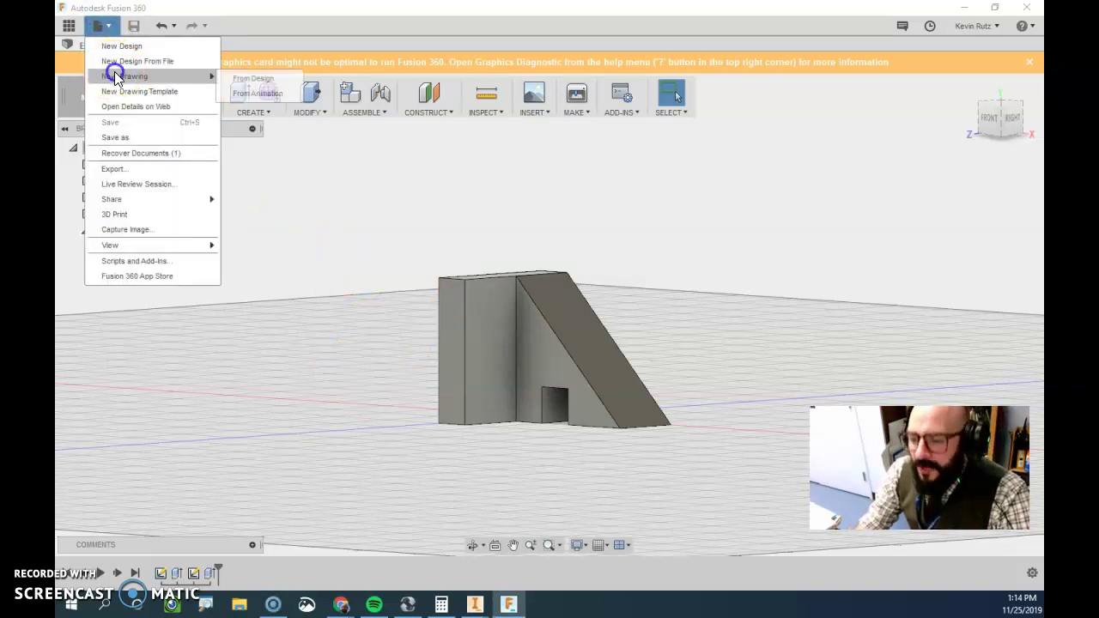
{"action": "left_click", "coordinate": [252, 79]}
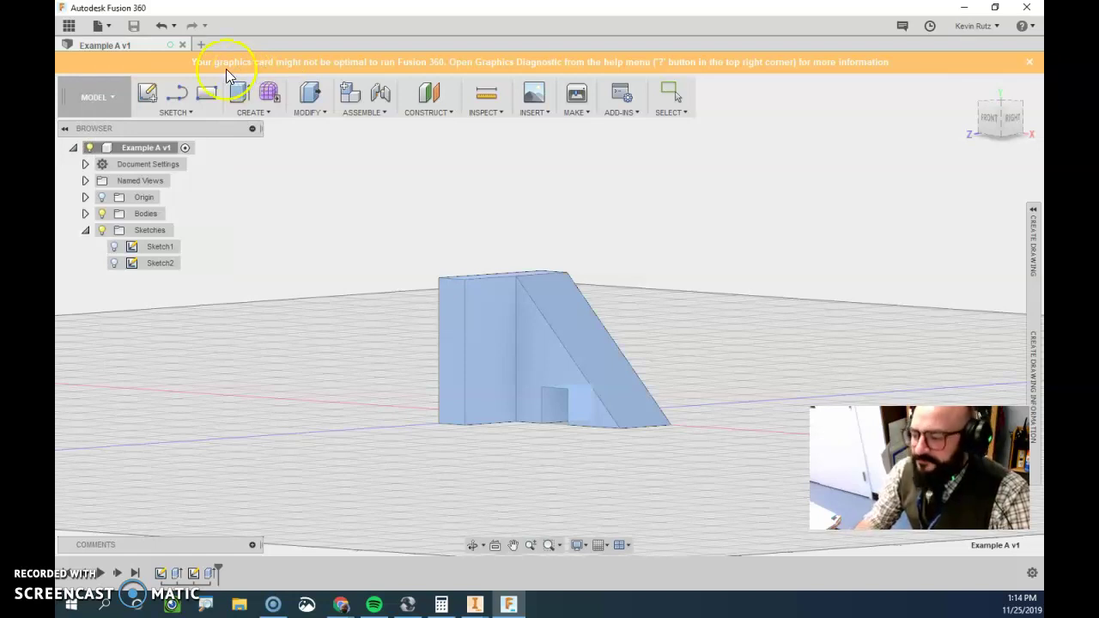
{"action": "right_click", "coordinate": [504, 366]}
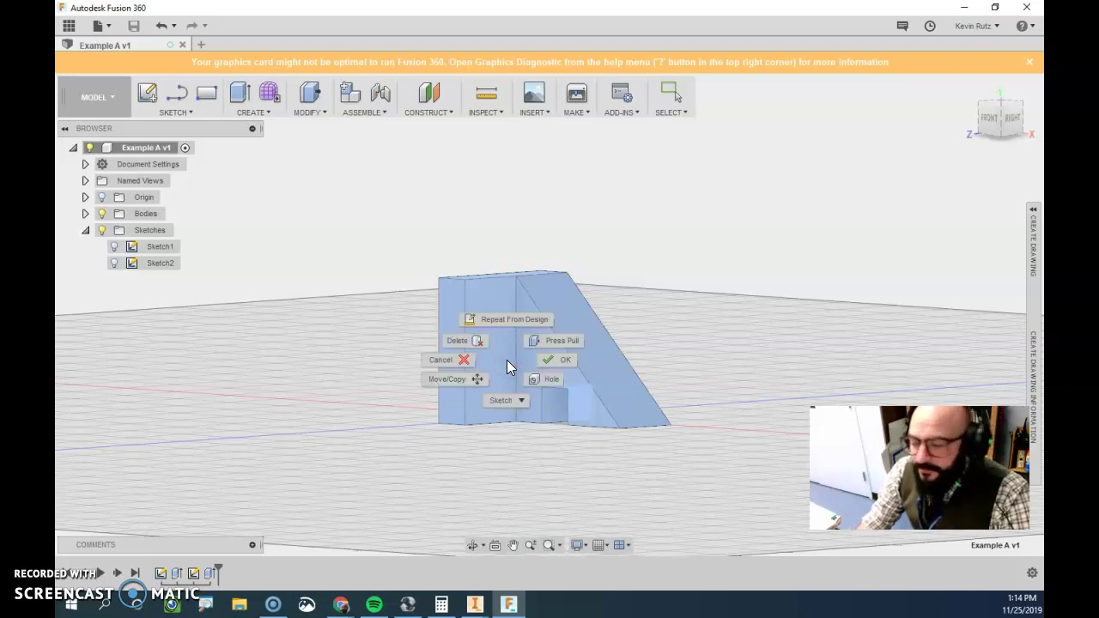
{"action": "left_click_drag", "start_coordinate": [508, 368], "coordinate": [553, 364]}
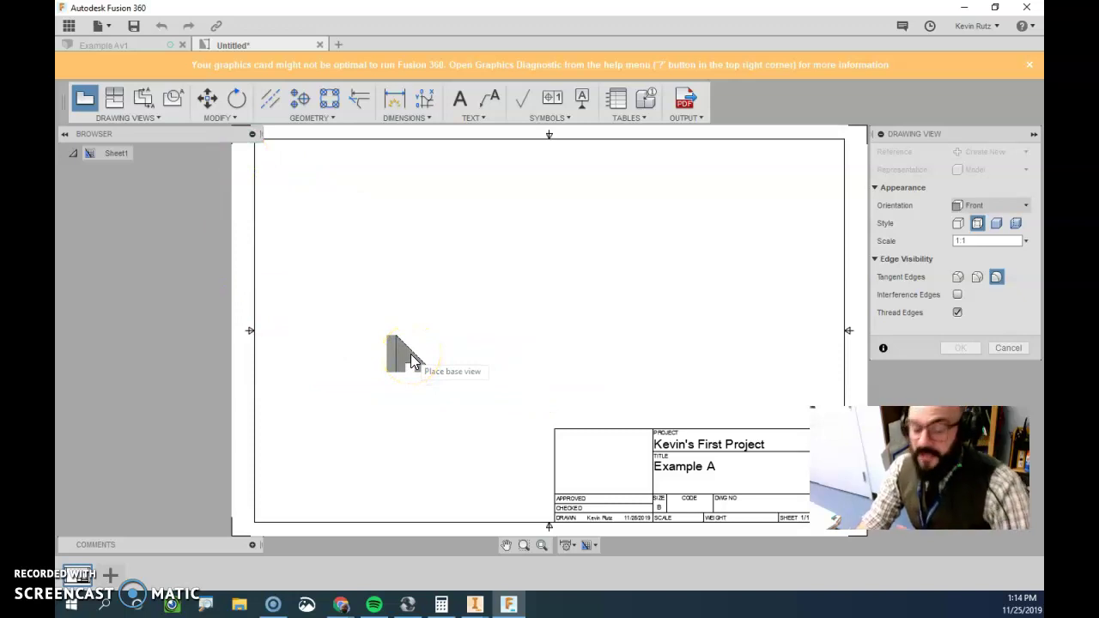
{"action": "left_click", "coordinate": [434, 319]}
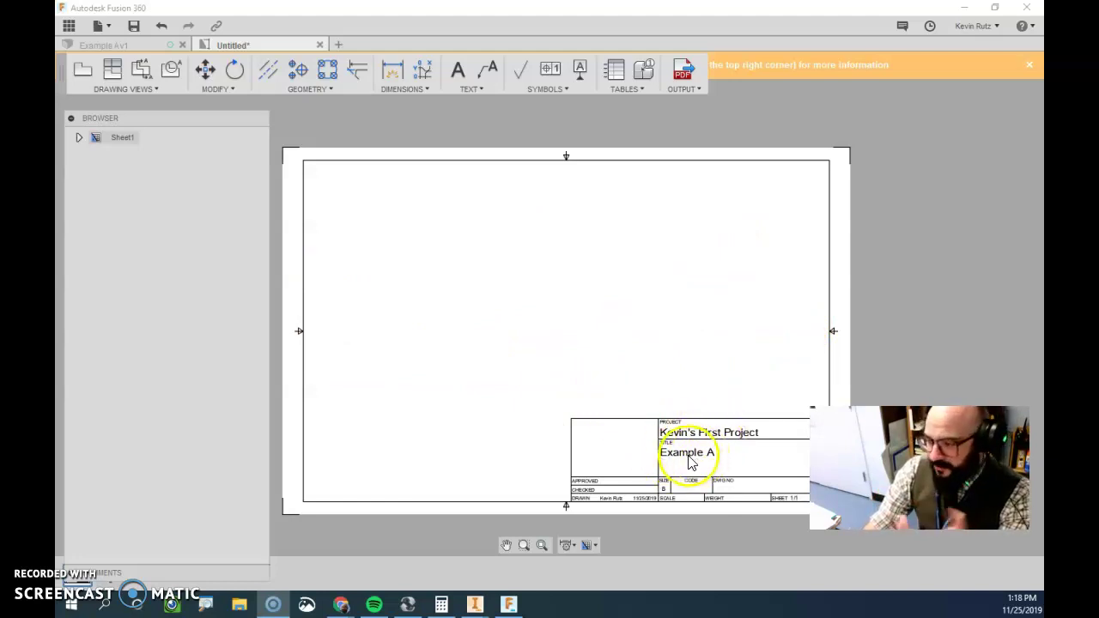
- Set the drawing sheet size to A (8.5in x 11in)
{"action": "left_click", "coordinate": [594, 545]}
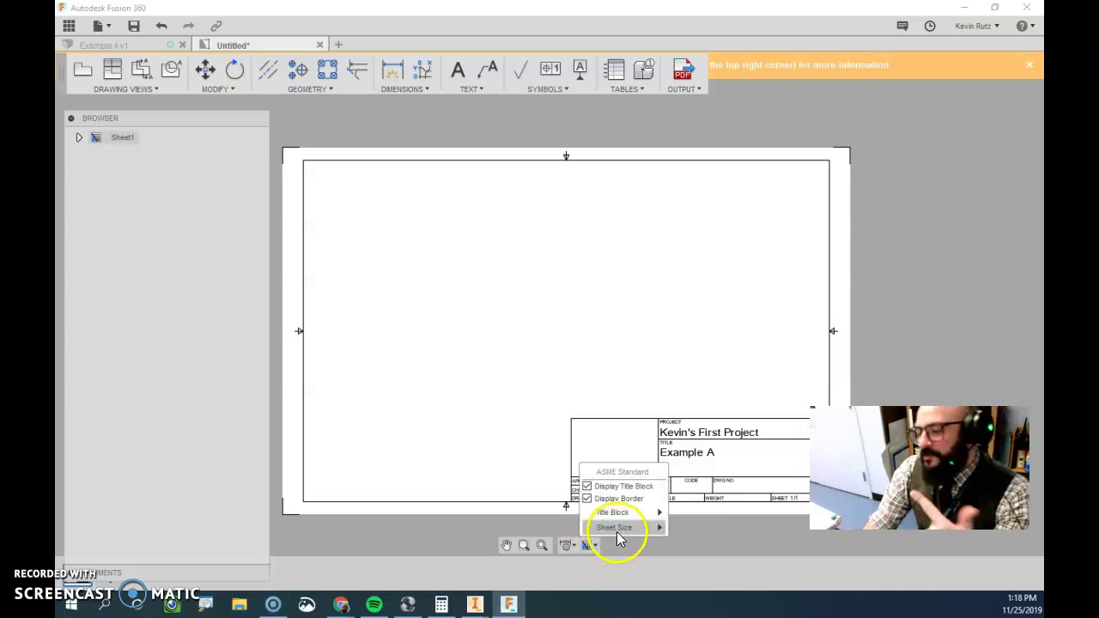
{"action": "mouse_move", "coordinate": [618, 537]}
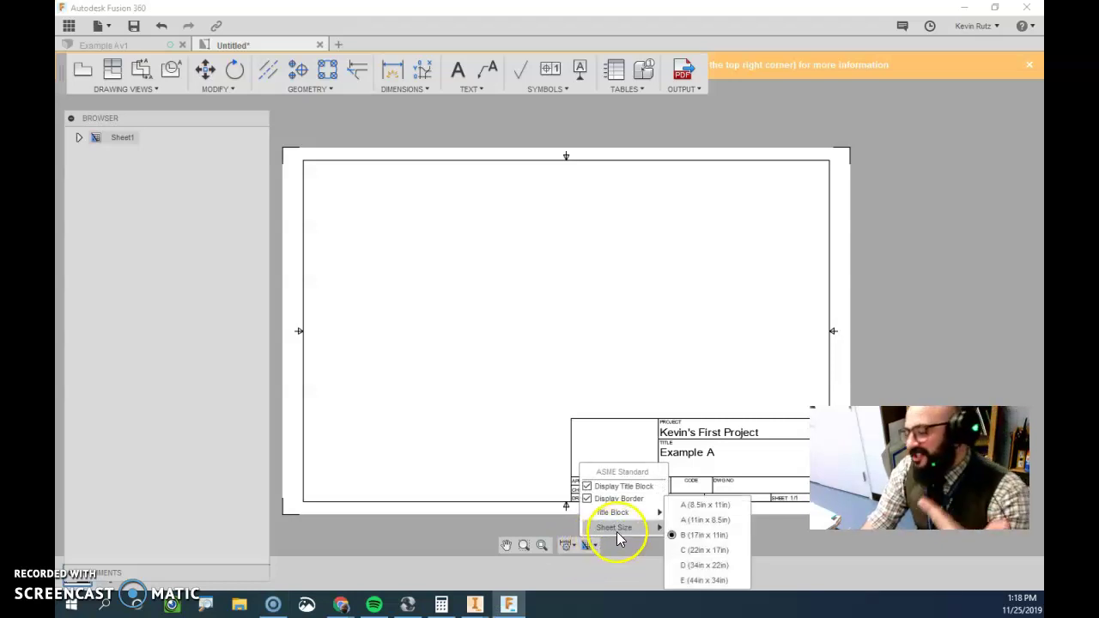
{"action": "left_click", "coordinate": [731, 506]}
- Change the drawing sheet to the landscape size A (11in x 8.5in)
{"action": "left_click", "coordinate": [589, 545]}
{"action": "mouse_move", "coordinate": [609, 513]}
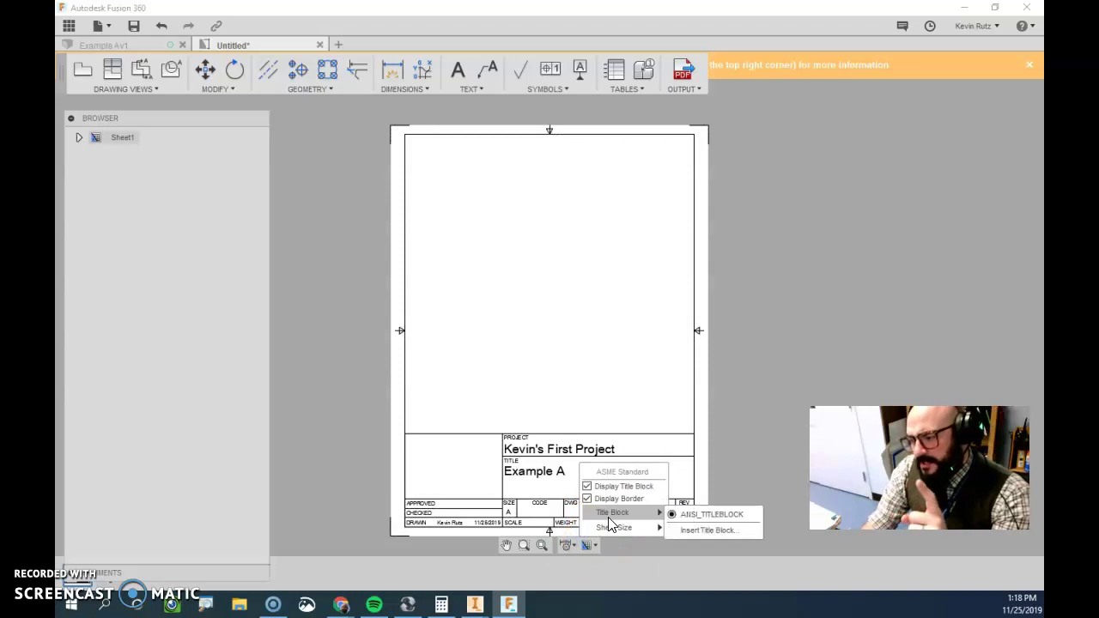
{"action": "left_click", "coordinate": [719, 522]}
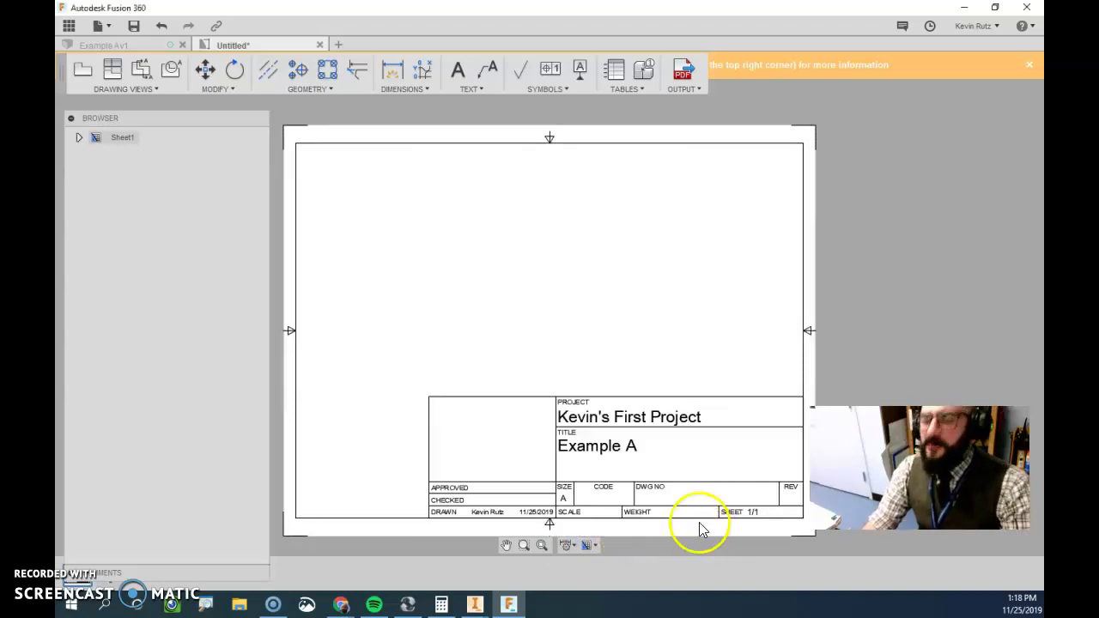
- Choose ANSI_TITLEBLOCK as the sheet's title block and turn off the title block's display
{"action": "left_click", "coordinate": [590, 546]}
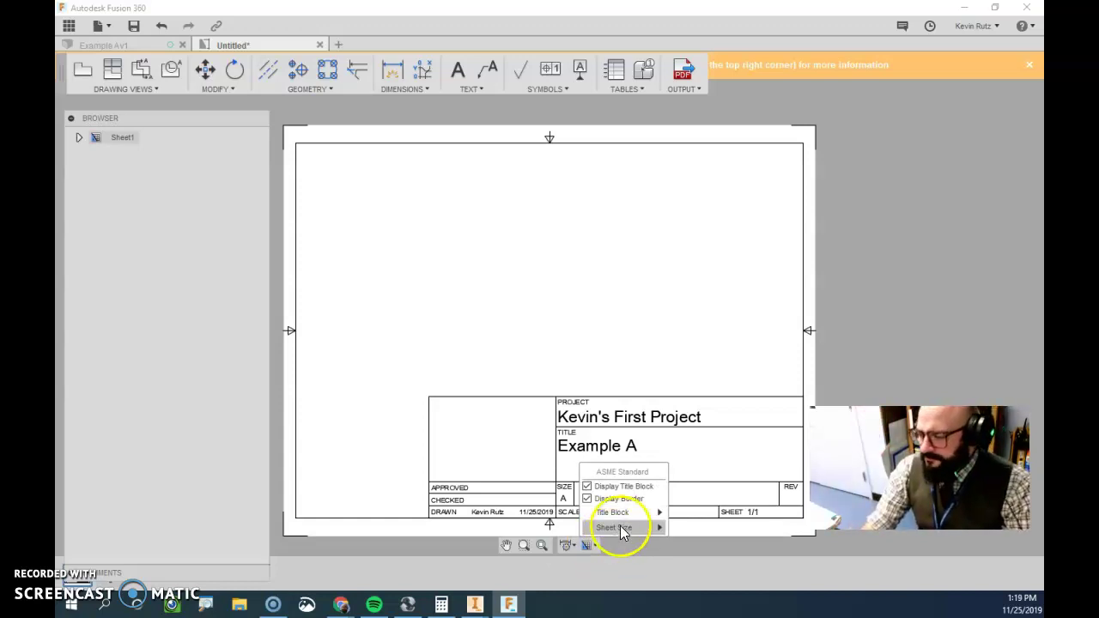
{"action": "mouse_move", "coordinate": [624, 531]}
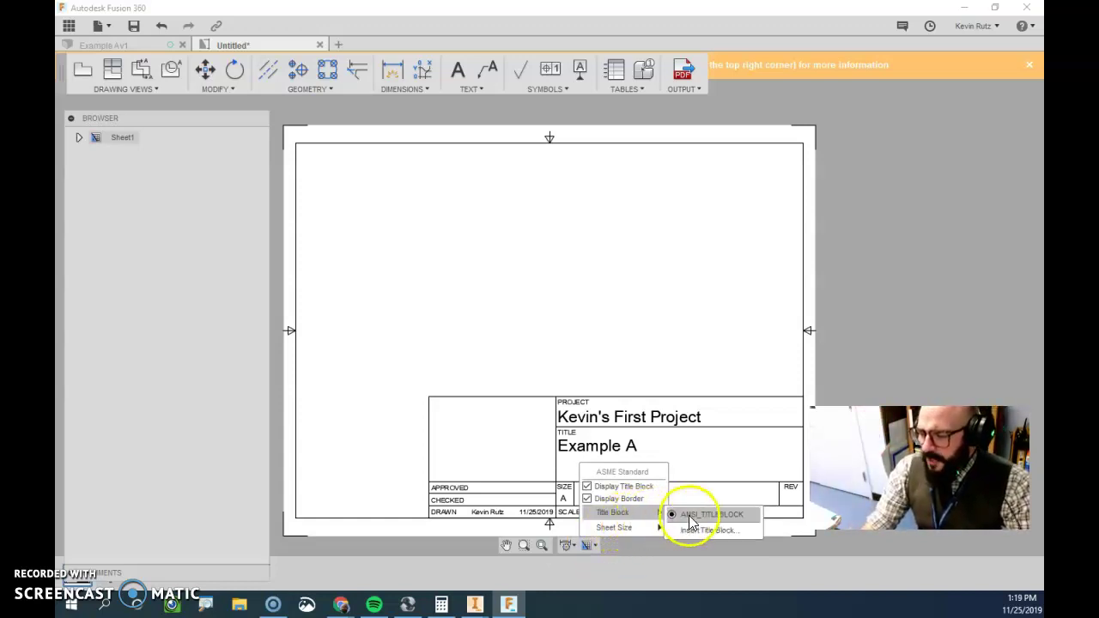
{"action": "left_click", "coordinate": [692, 517]}
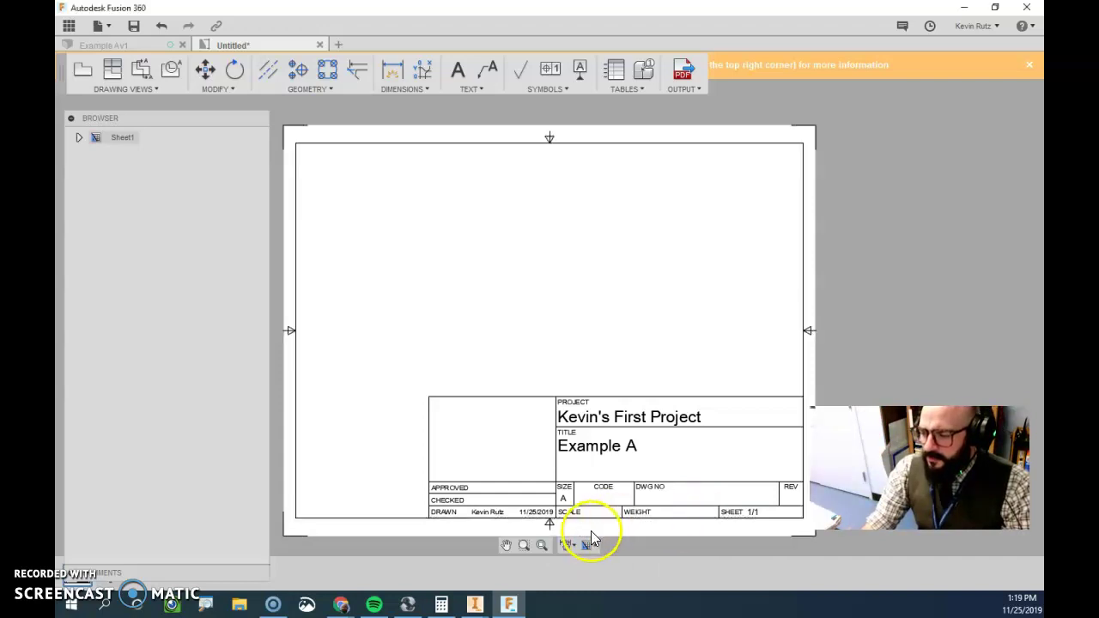
{"action": "left_click", "coordinate": [590, 546]}
{"action": "mouse_move", "coordinate": [618, 515]}
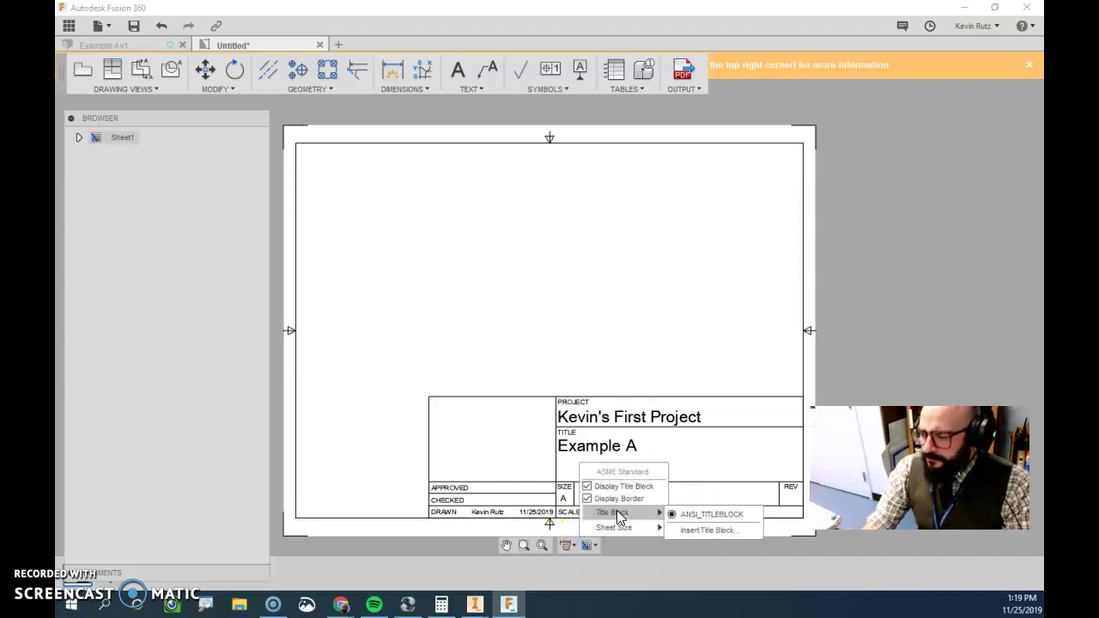
{"action": "left_click", "coordinate": [620, 486]}
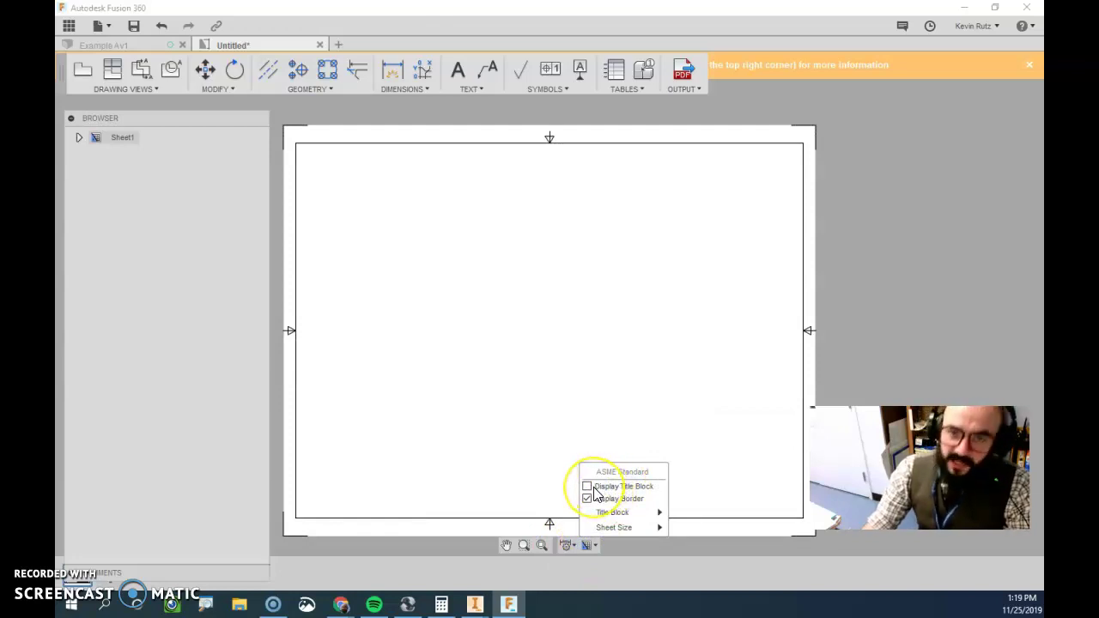
{"action": "left_click", "coordinate": [592, 554]}
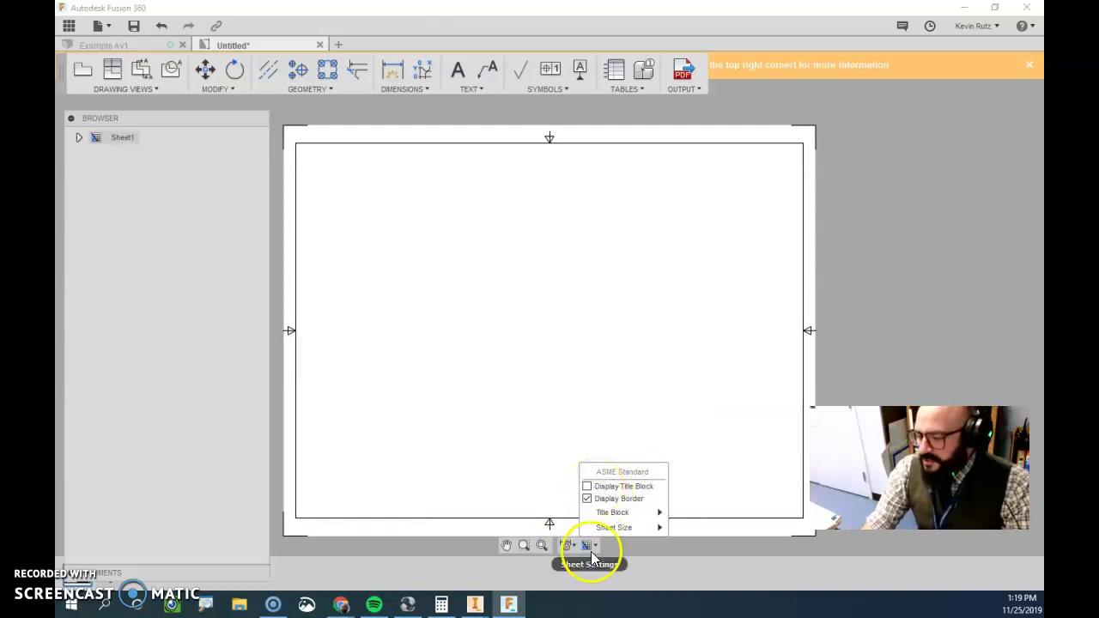
{"action": "left_click", "coordinate": [481, 407]}
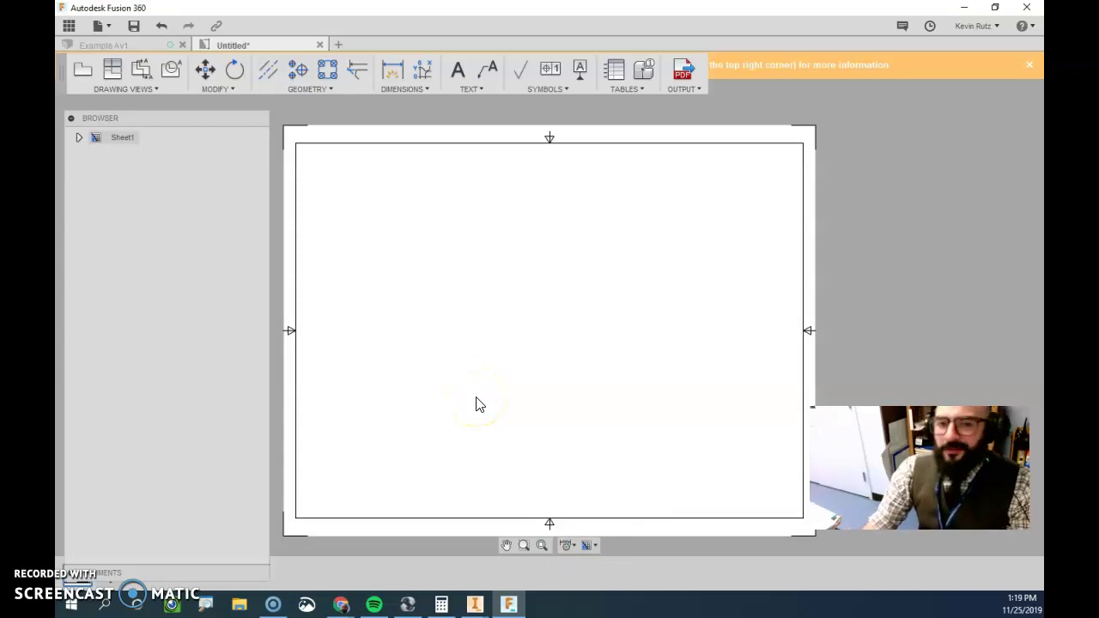
{"action": "left_click", "coordinate": [410, 323]}
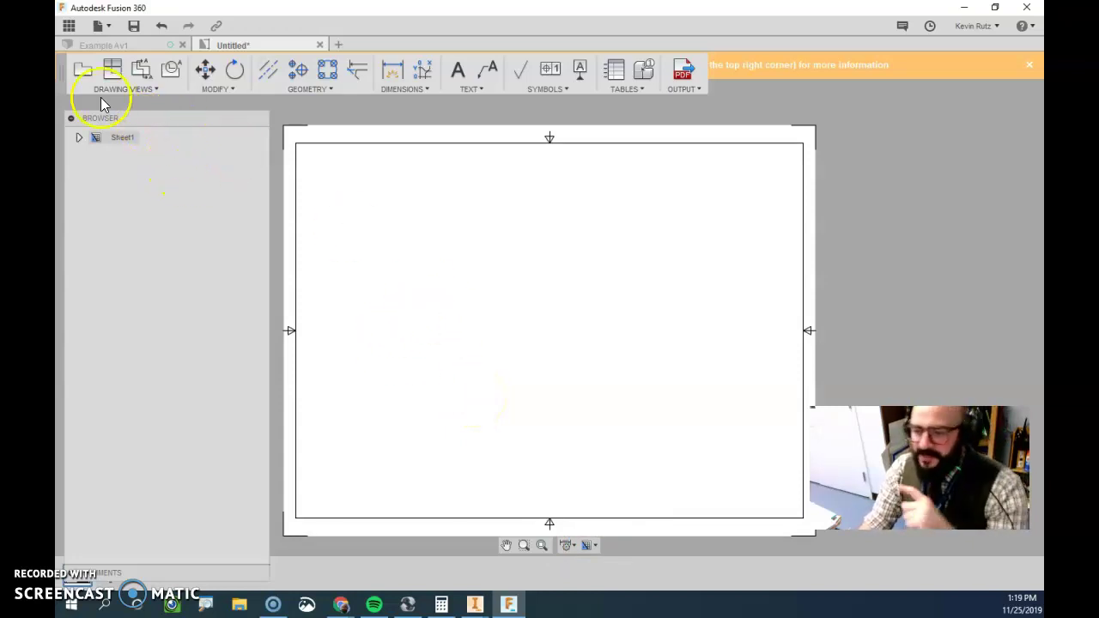
- Place a front-orientation base view of the part at 2:1 scale in the lower-left area of the sheet
{"action": "left_click", "coordinate": [83, 73]}
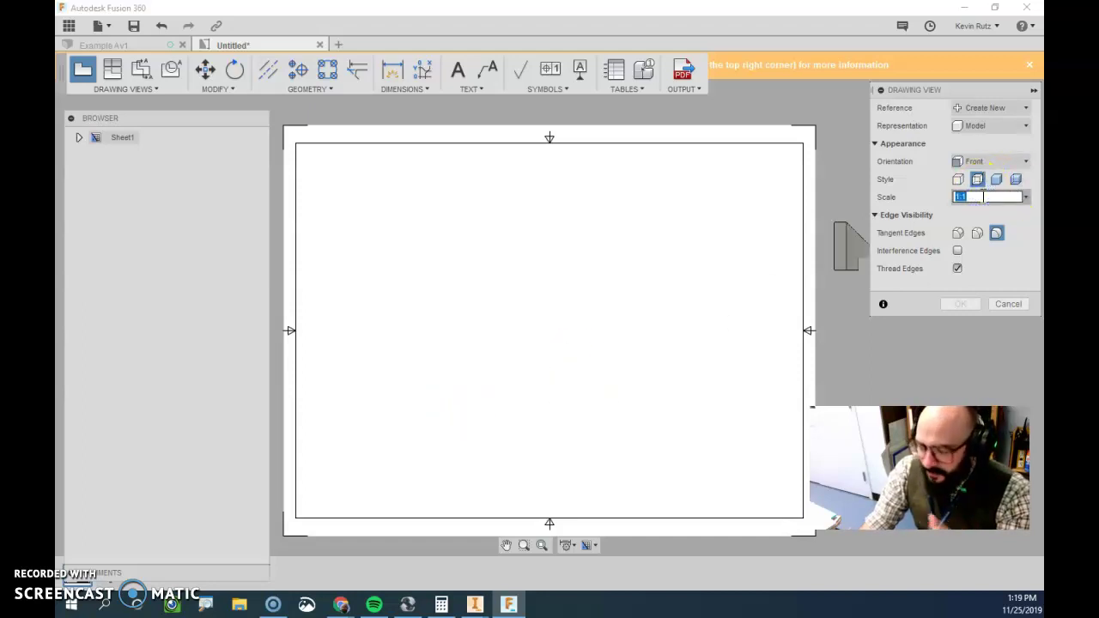
{"action": "type", "text": "2"}
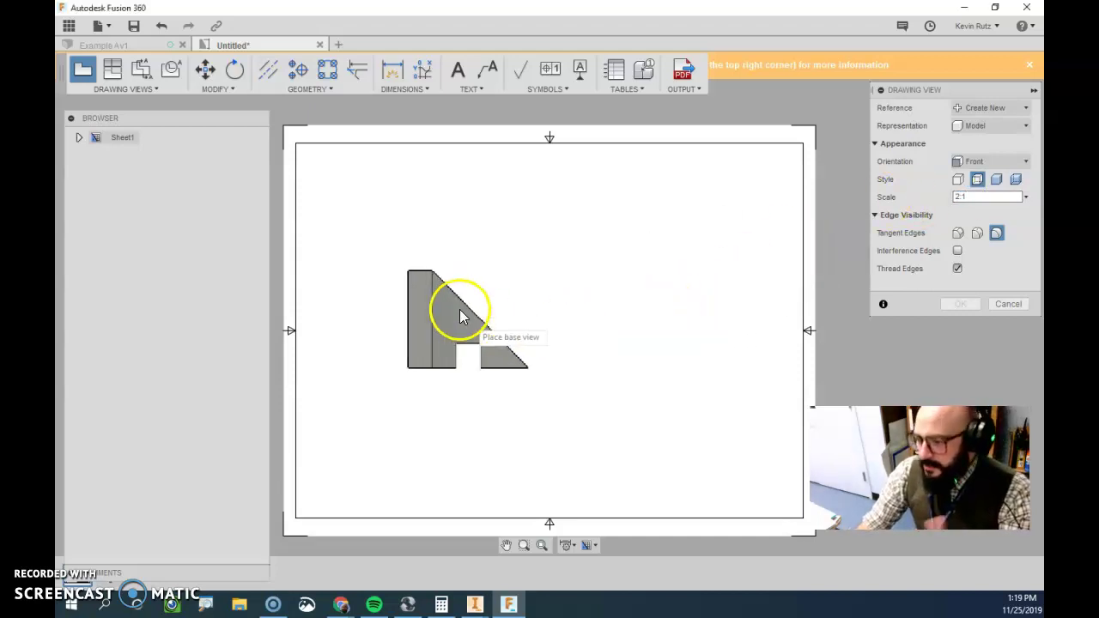
{"action": "left_click", "coordinate": [430, 415]}
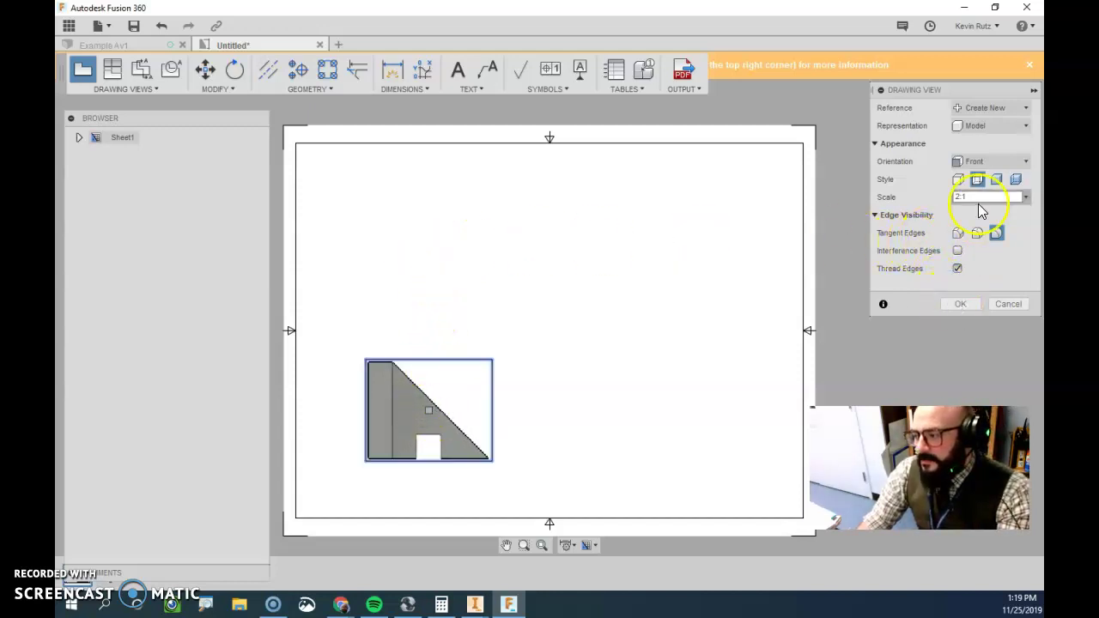
{"action": "left_click", "coordinate": [959, 305]}
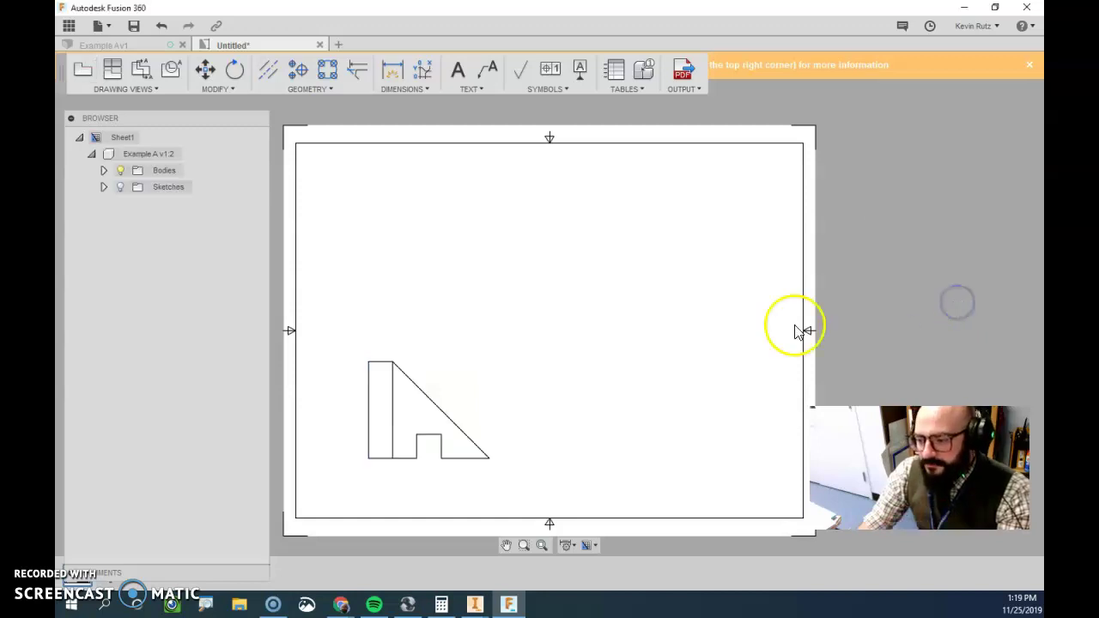
- Project a top view, a right side view and an upper-right isometric view from the front base view
{"action": "left_click", "coordinate": [112, 74]}
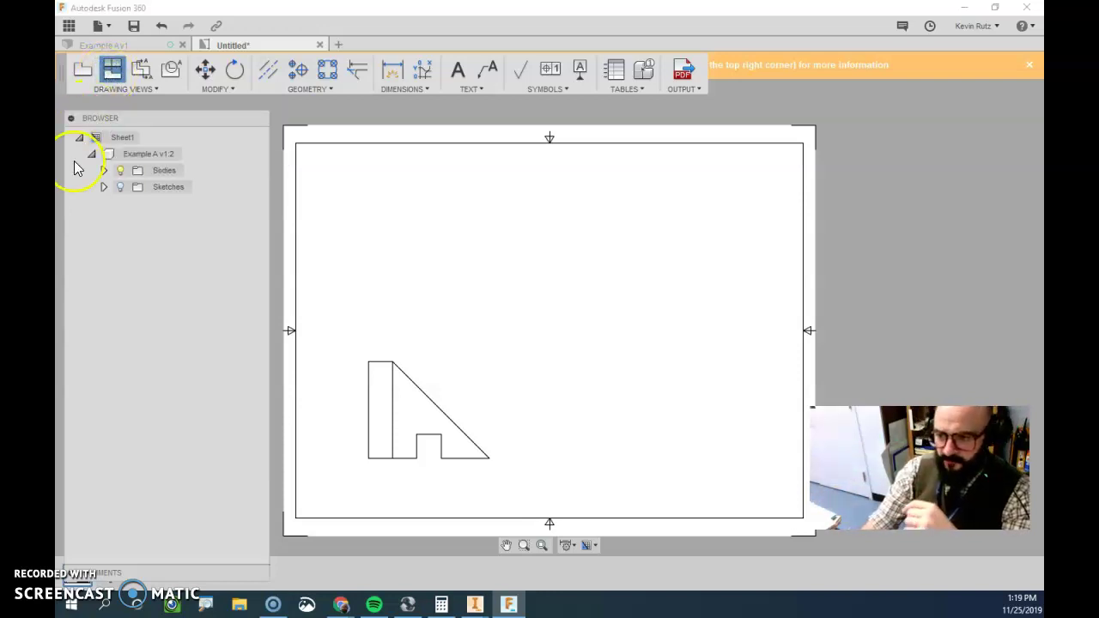
{"action": "left_click", "coordinate": [402, 390]}
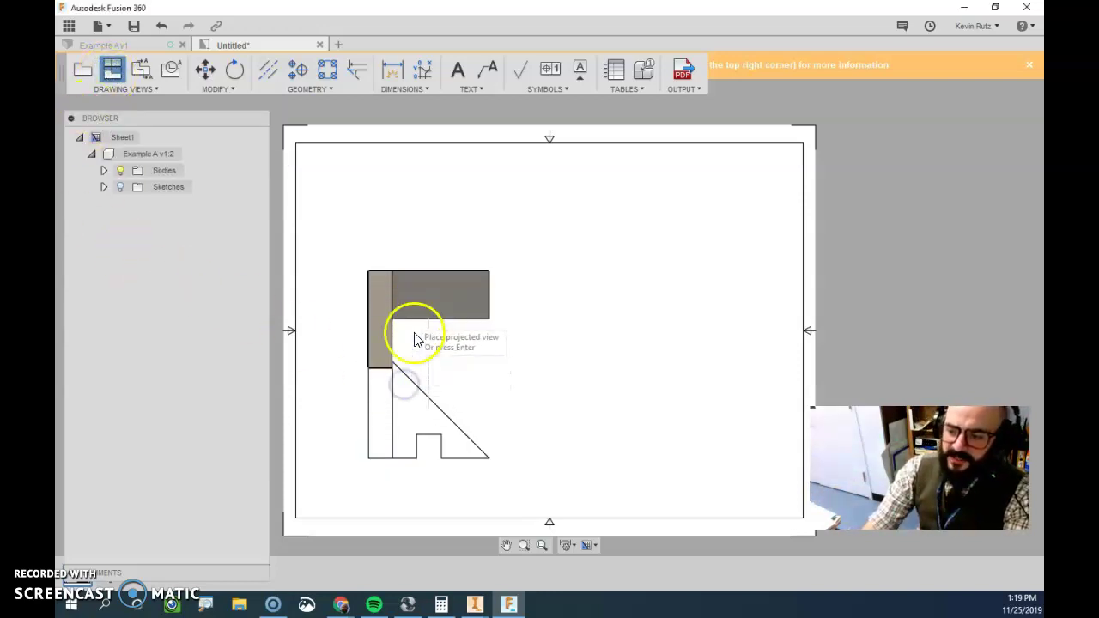
{"action": "left_click", "coordinate": [413, 250]}
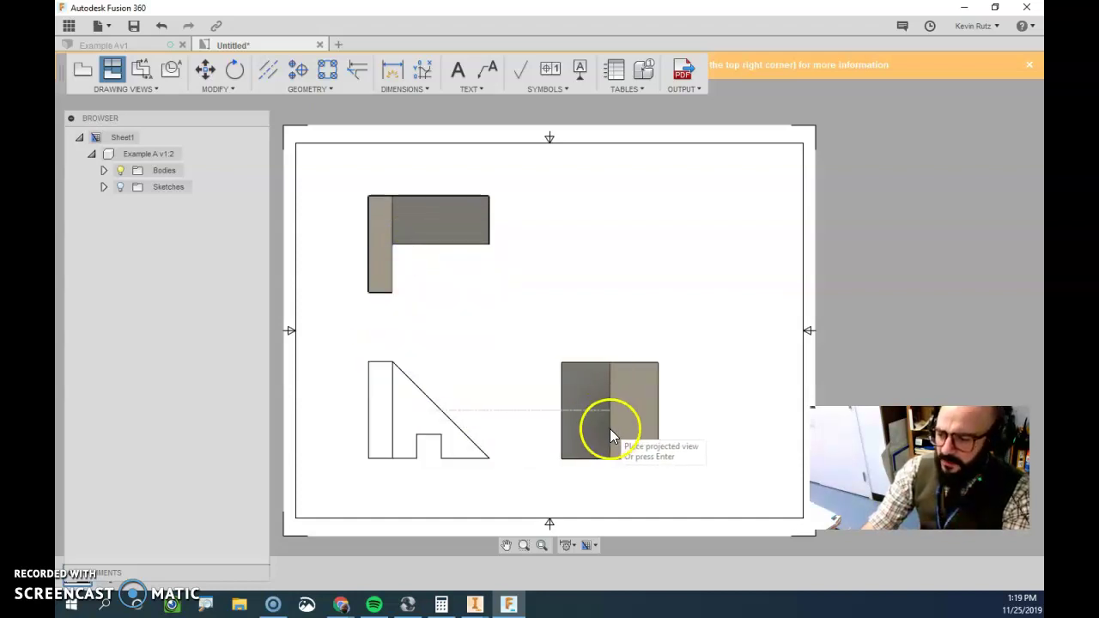
{"action": "left_click", "coordinate": [650, 428]}
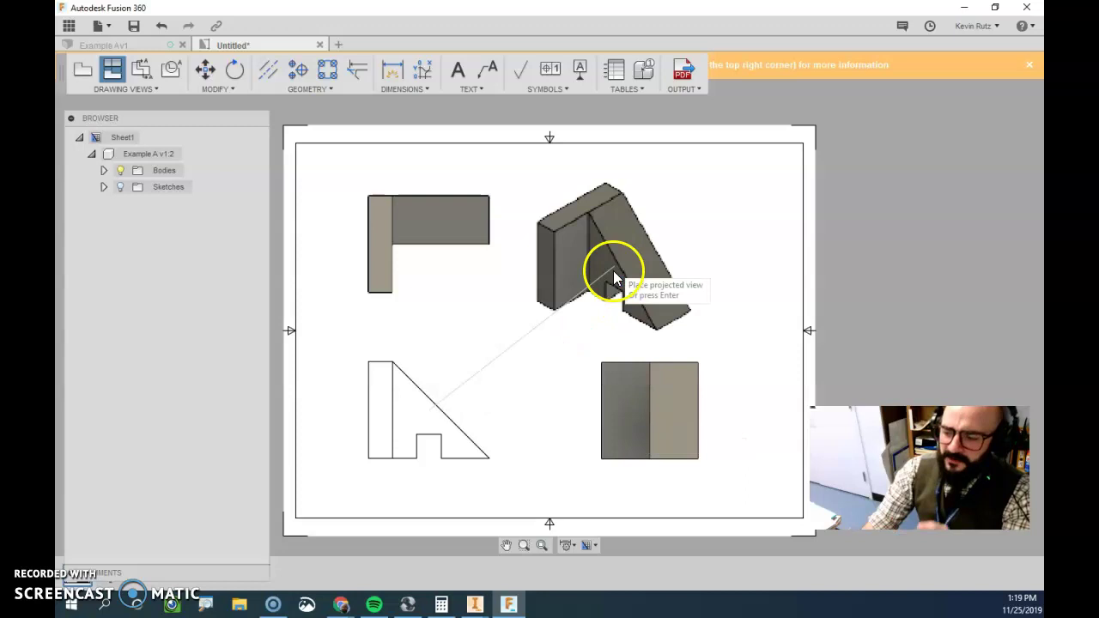
{"action": "left_click", "coordinate": [667, 237]}
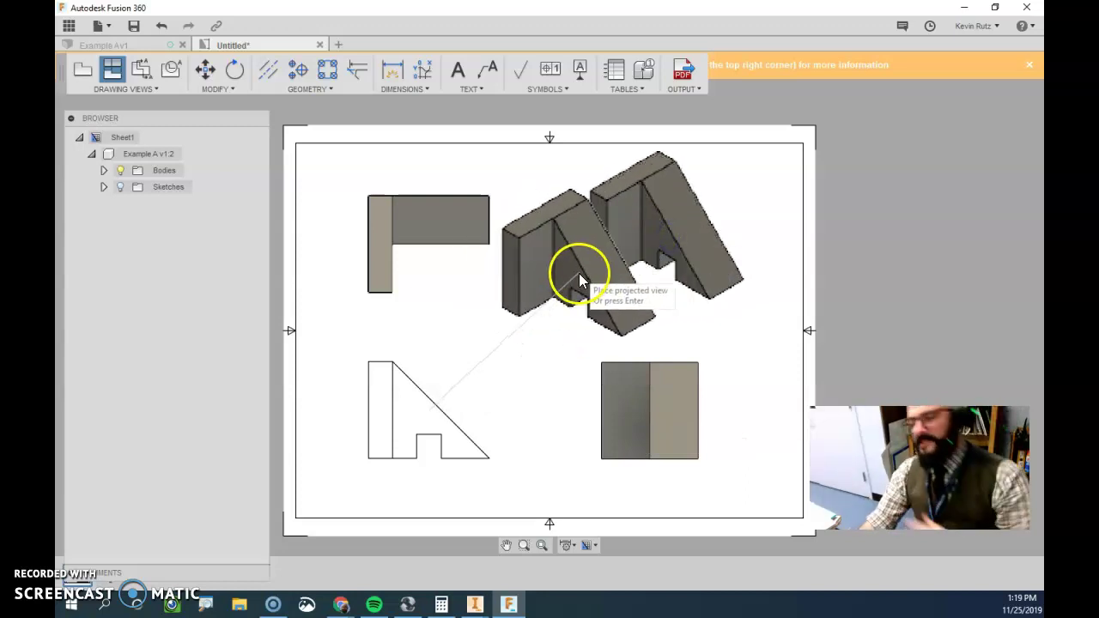
{"action": "right_click", "coordinate": [545, 299]}
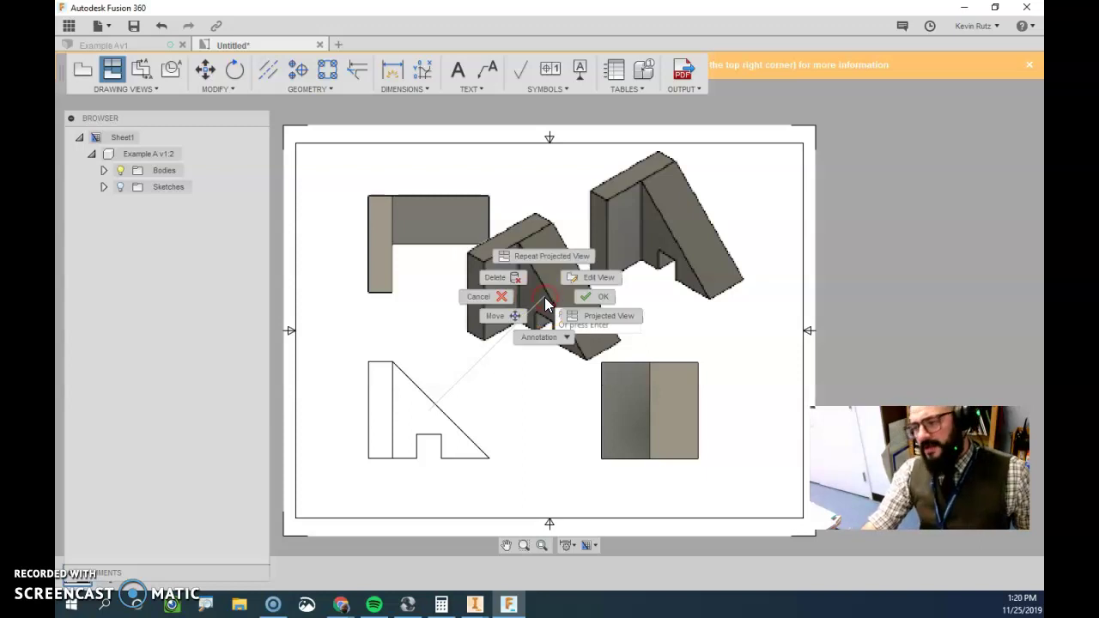
{"action": "left_click", "coordinate": [584, 297]}
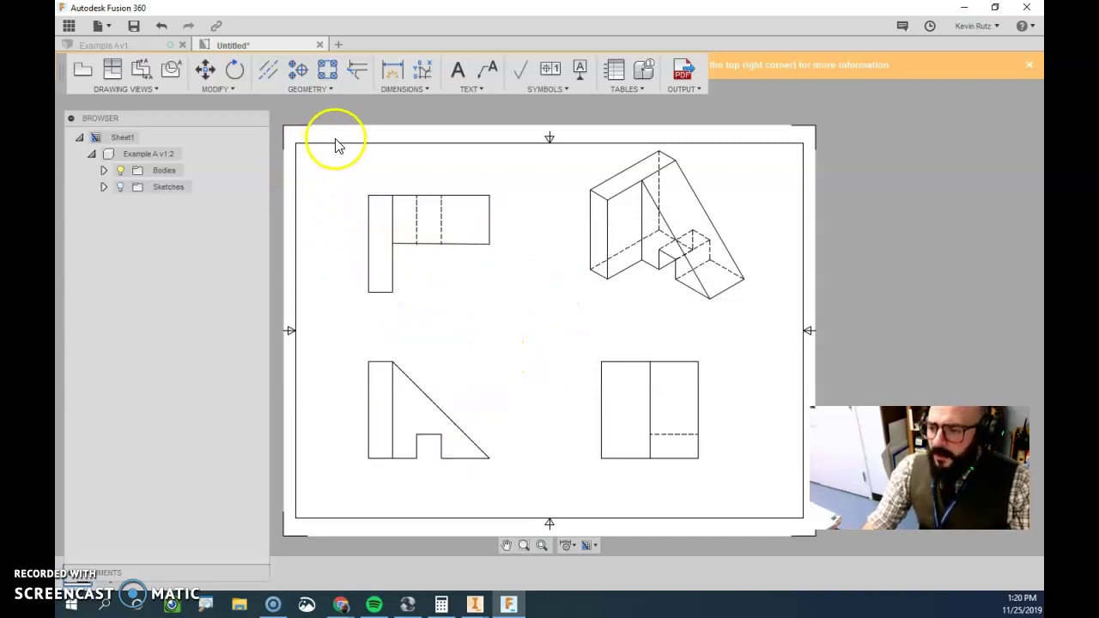
{"action": "left_click", "coordinate": [394, 78]}
{"action": "left_click", "coordinate": [369, 385]}
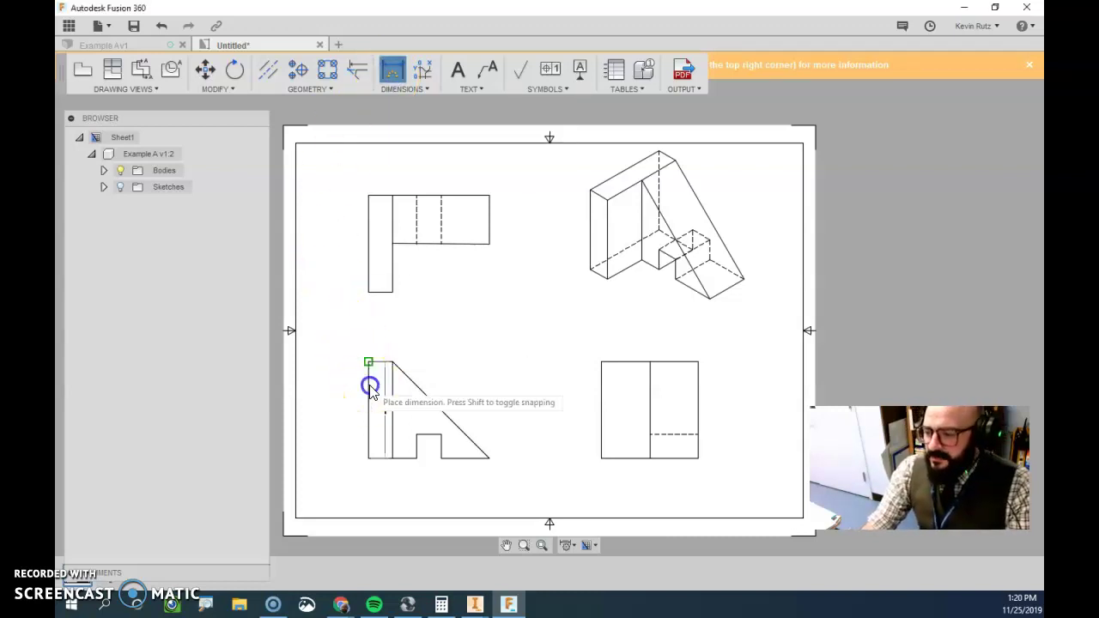
{"action": "left_click_drag", "start_coordinate": [389, 394], "coordinate": [383, 362]}
{"action": "scroll", "coordinate": [386, 368], "scroll_direction": "up", "scroll_amount": 3}
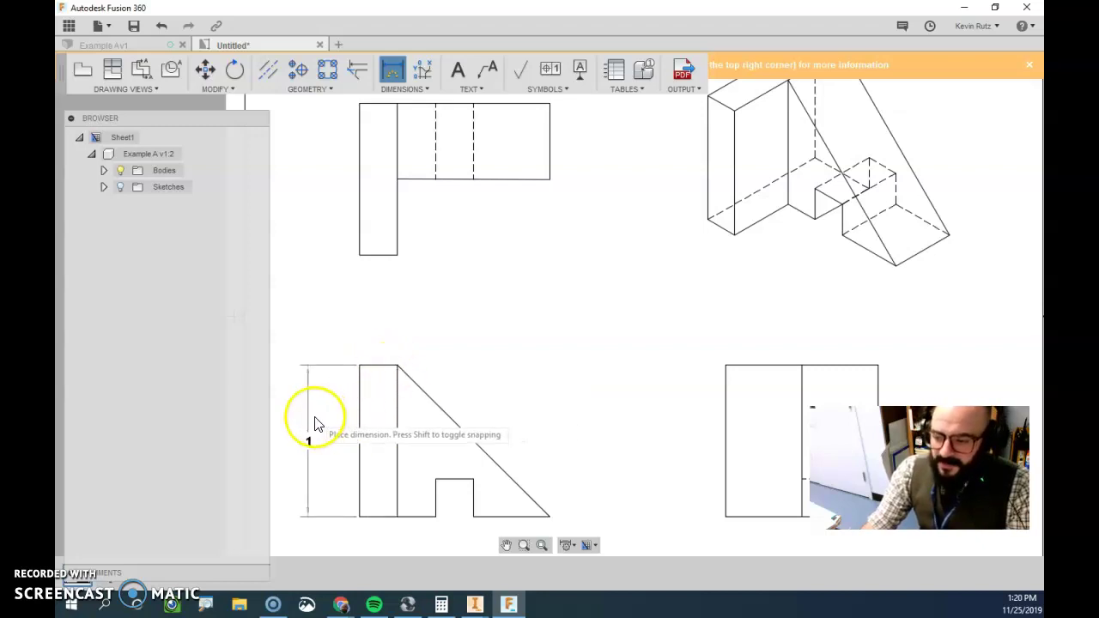
{"action": "key", "text": "Escape"}
{"action": "left_click", "coordinate": [397, 214]}
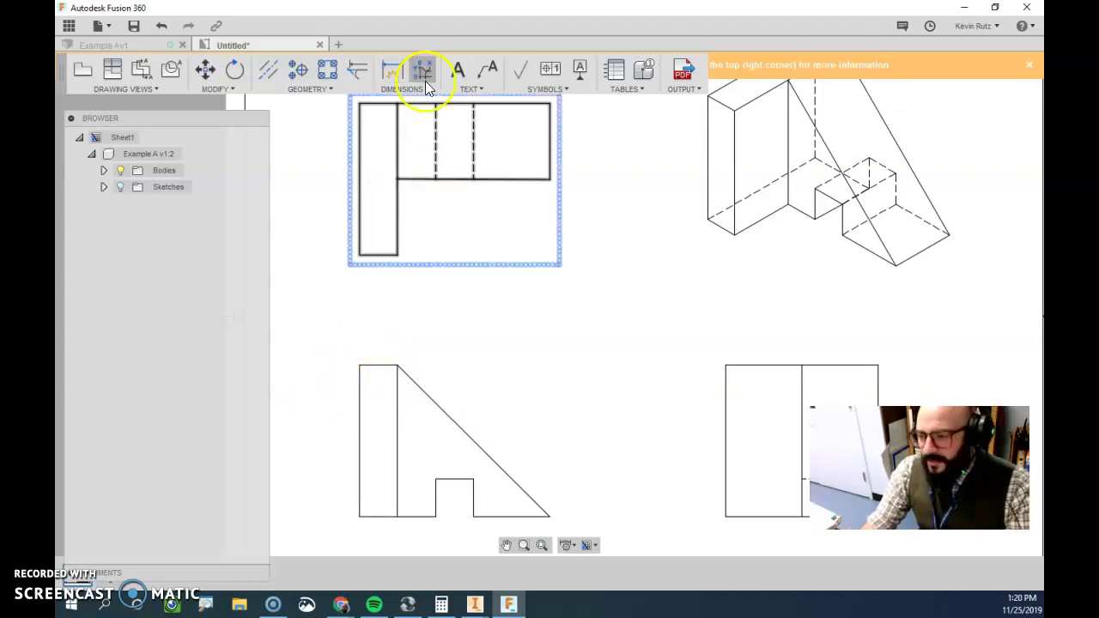
- Dimension the front view's overall height and the notch's height, placing both dimensions to the left of the view
{"action": "left_click", "coordinate": [390, 70]}
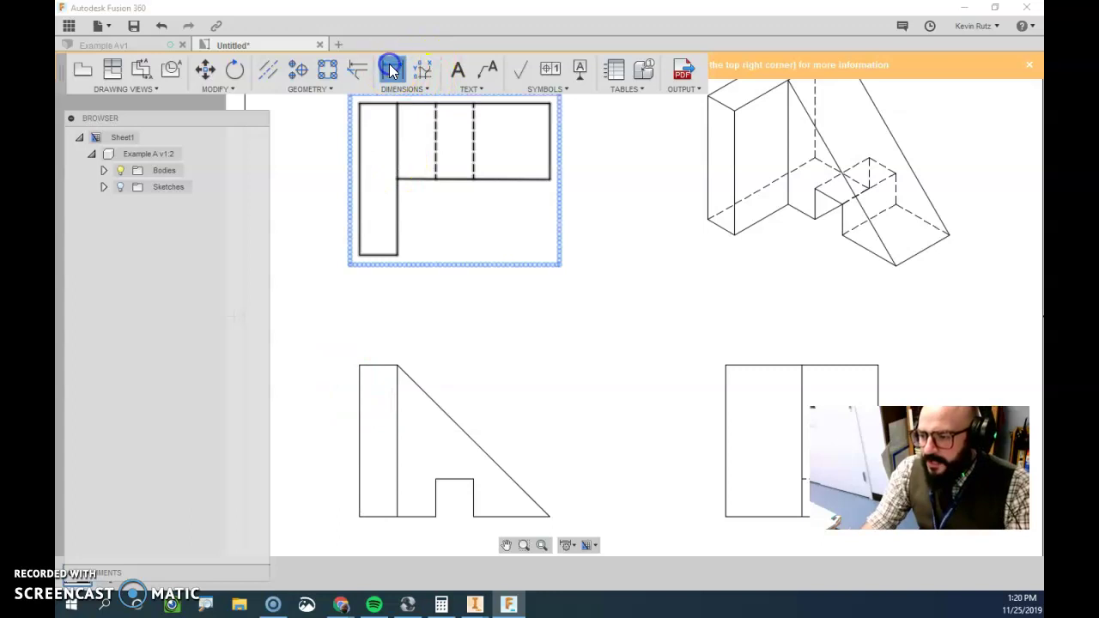
{"action": "left_click", "coordinate": [360, 450]}
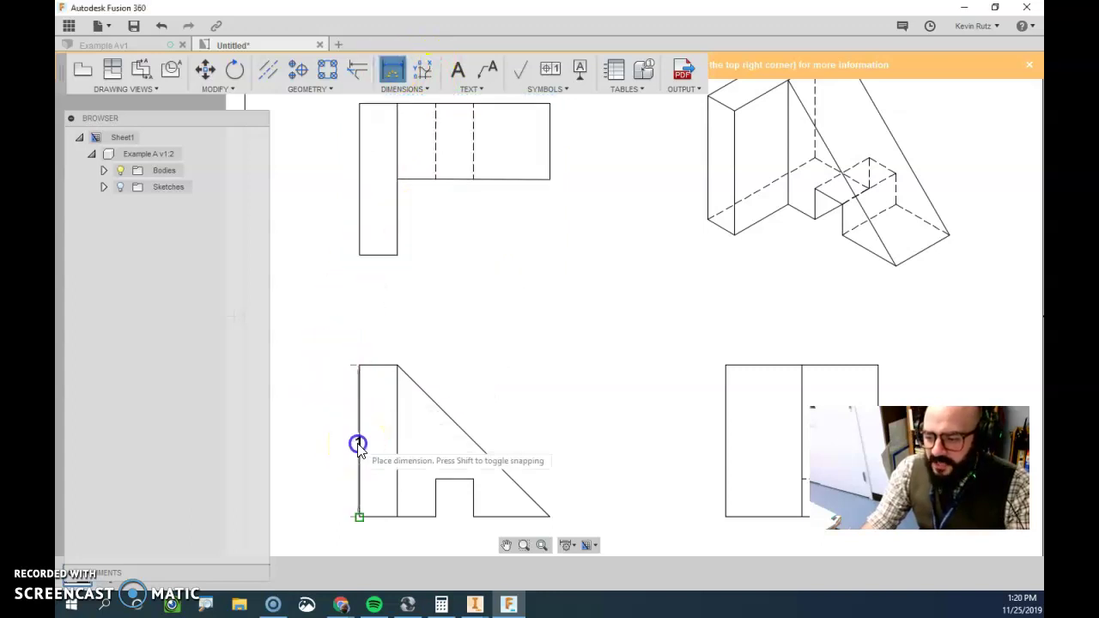
{"action": "left_click", "coordinate": [311, 447]}
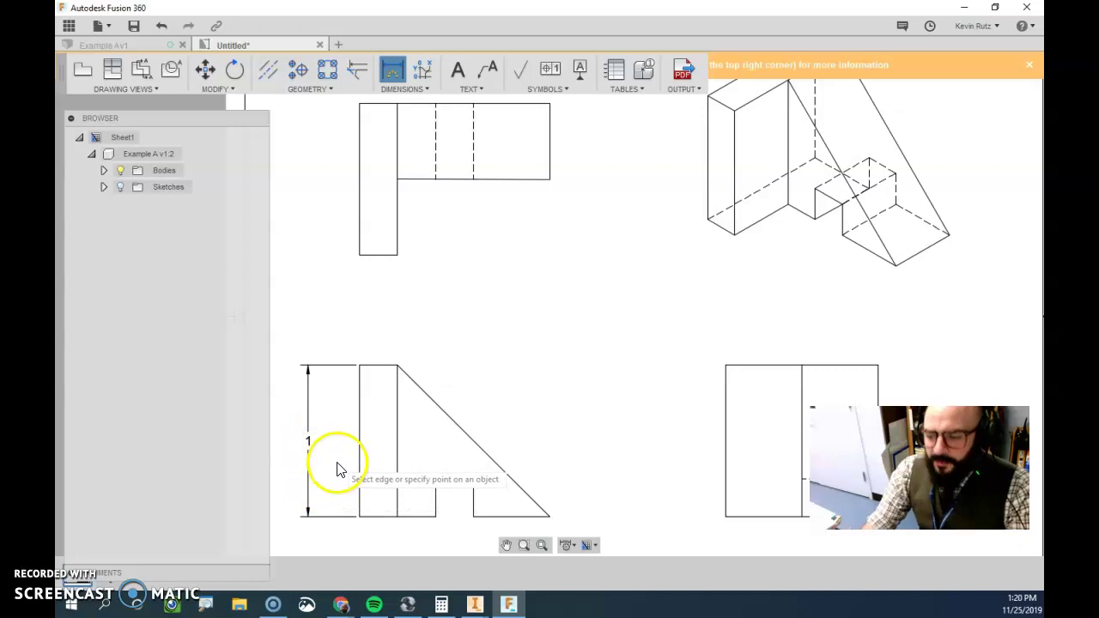
{"action": "left_click", "coordinate": [437, 507]}
{"action": "left_click", "coordinate": [342, 508]}
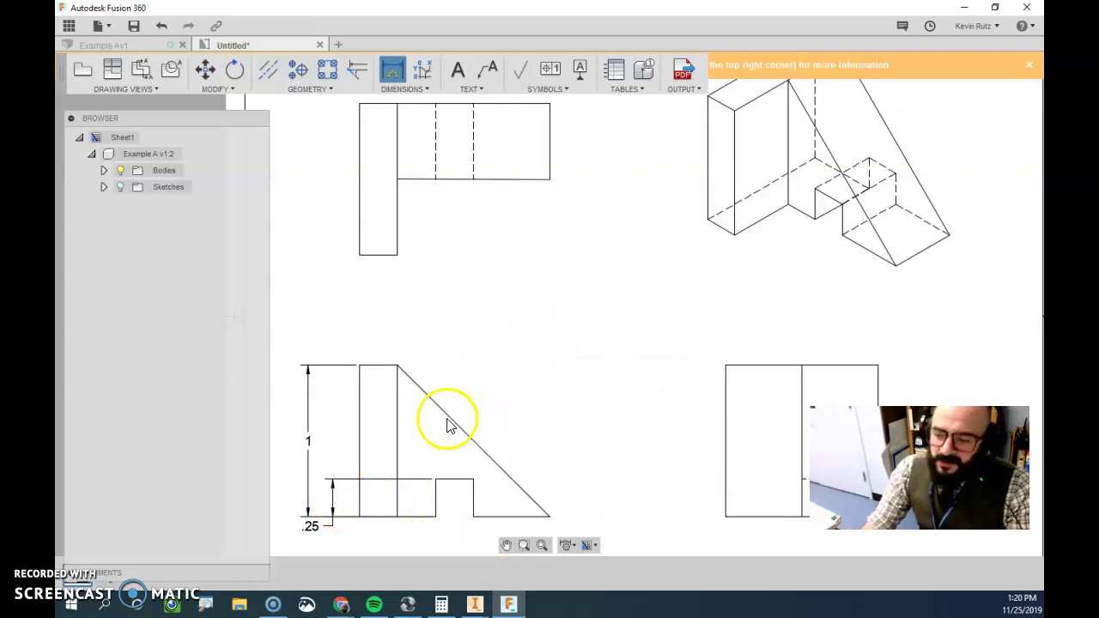
{"action": "left_click", "coordinate": [398, 400]}
{"action": "left_click", "coordinate": [424, 392]}
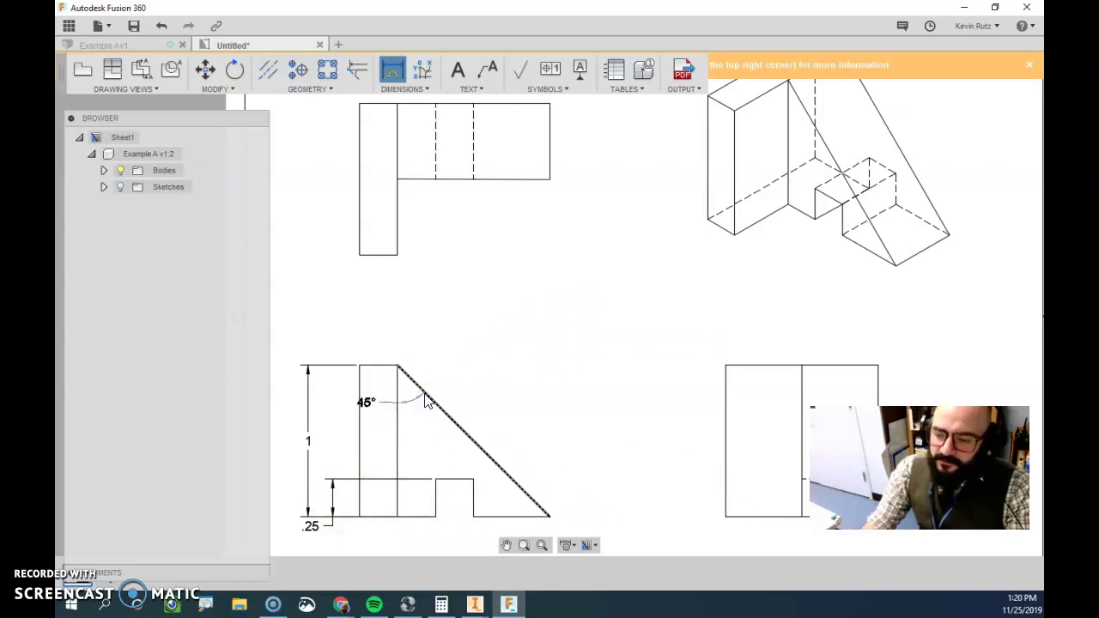
{"action": "key", "text": "Escape"}
- Dimension the obtuse angle between the front view's inner vertical edge and the sloped edge, placing it above the slope's upper end
{"action": "left_click", "coordinate": [413, 97]}
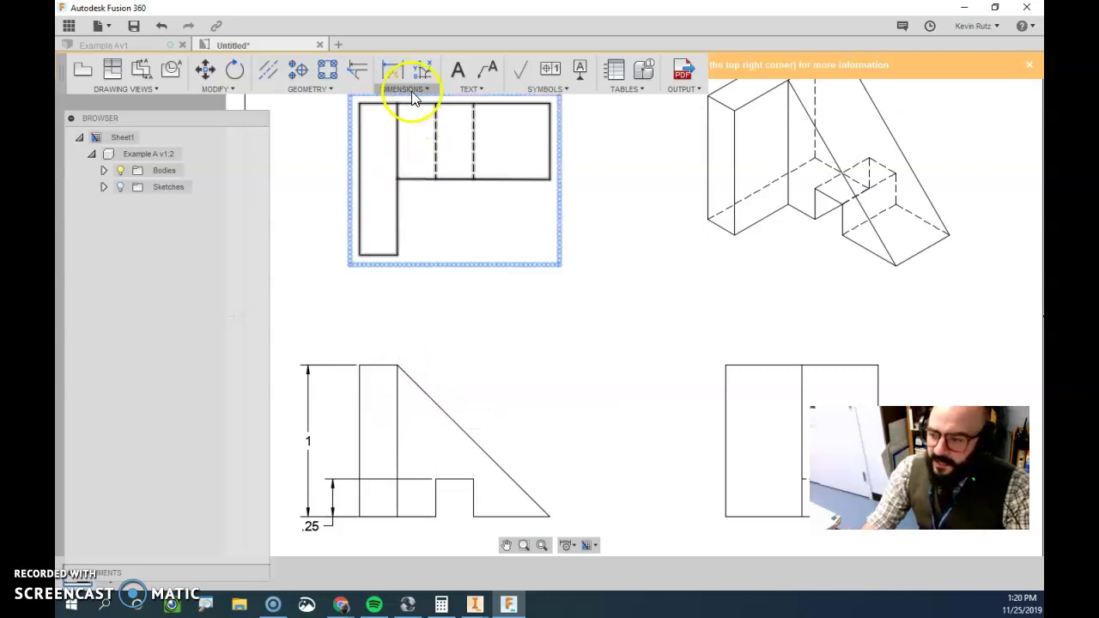
{"action": "left_click", "coordinate": [399, 410]}
{"action": "left_click", "coordinate": [436, 405]}
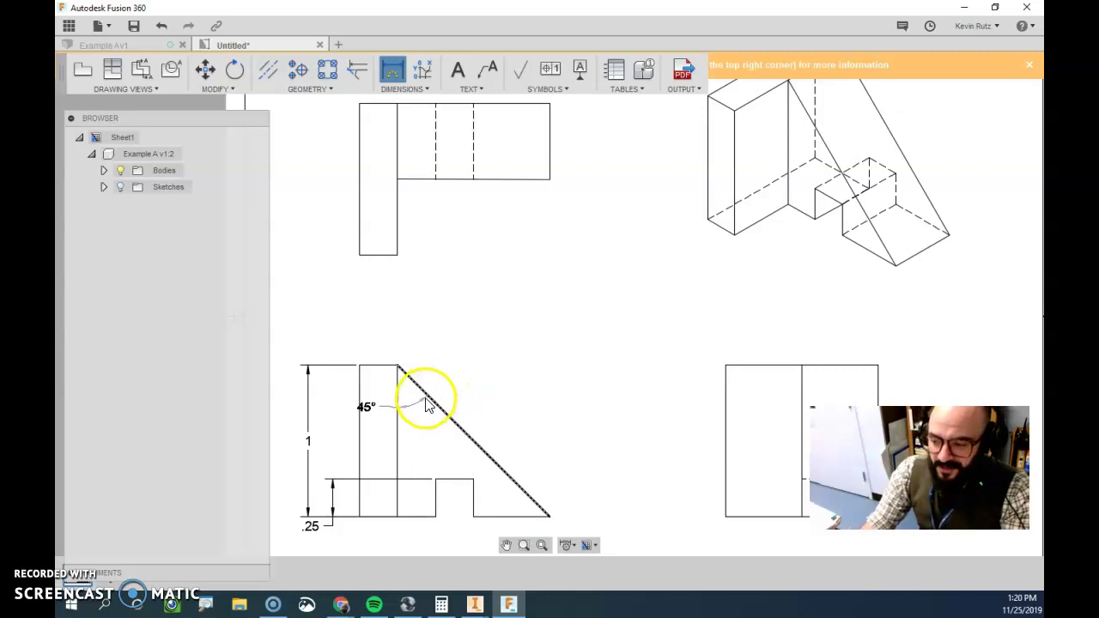
{"action": "left_click", "coordinate": [433, 397]}
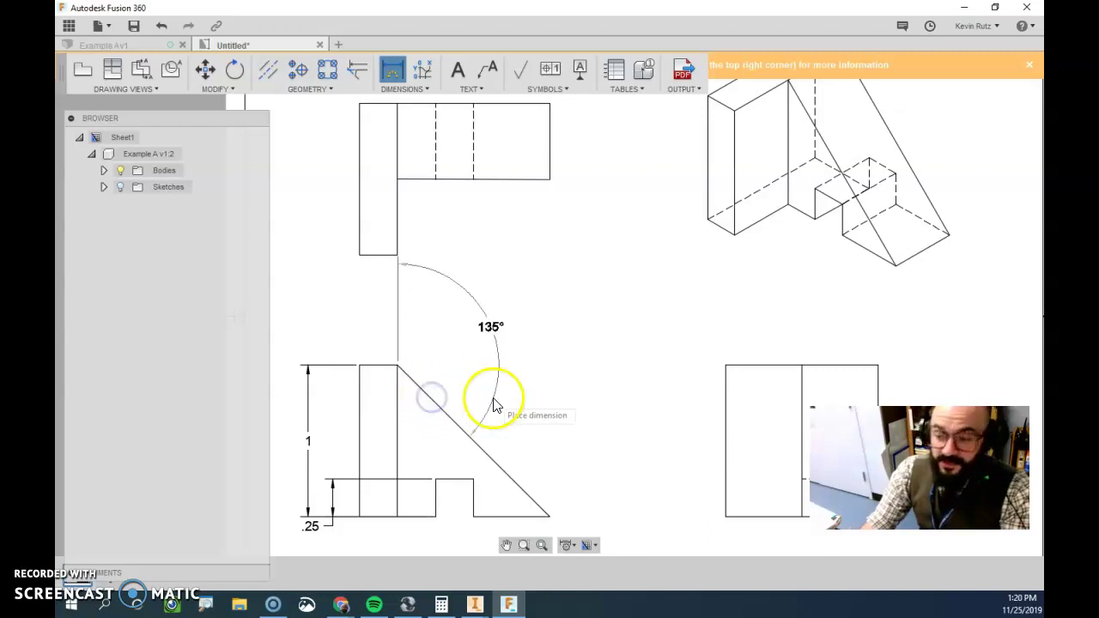
{"action": "left_click", "coordinate": [424, 369]}
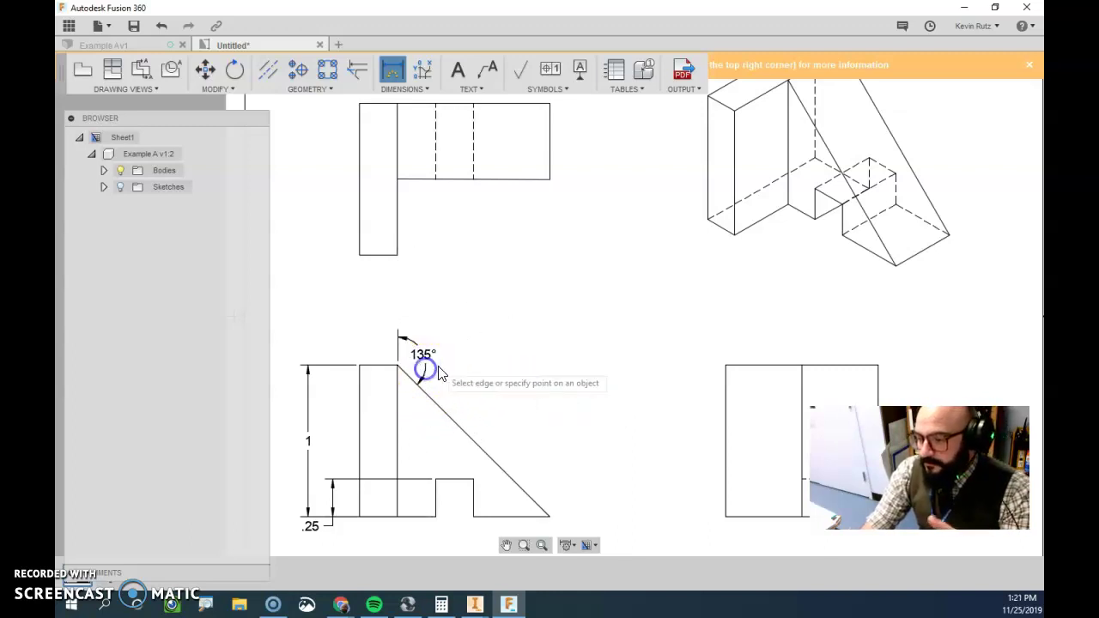
- Dimension the notch's width in the front view, placing the dimension below the part
{"action": "left_click", "coordinate": [437, 505]}
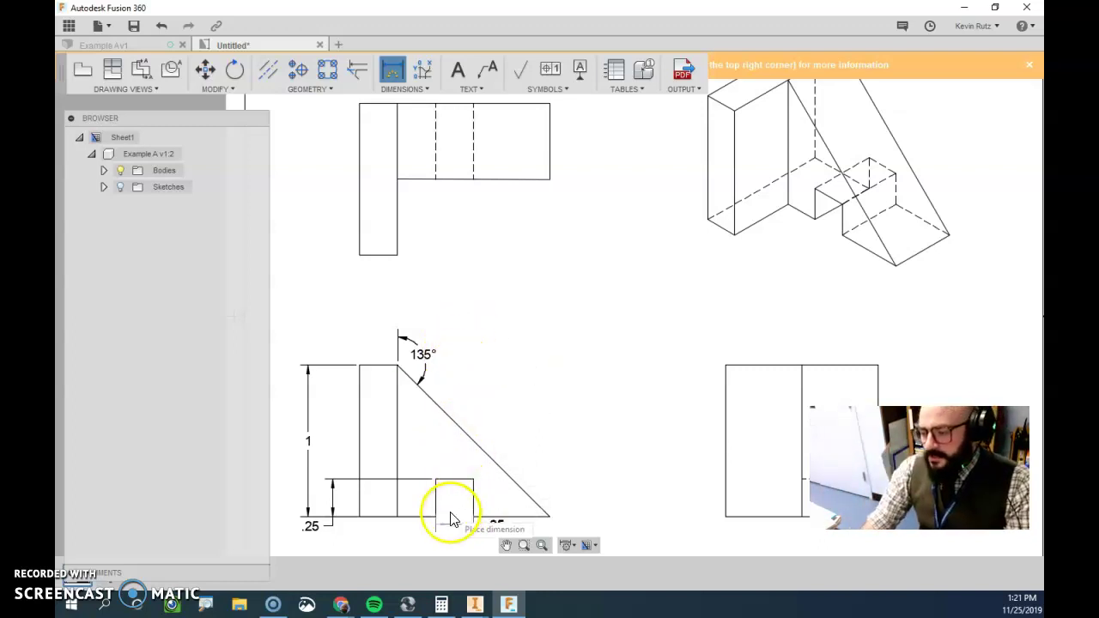
{"action": "scroll", "coordinate": [429, 299], "scroll_direction": "down", "scroll_amount": 2}
{"action": "scroll", "coordinate": [431, 299], "scroll_direction": "down", "scroll_amount": 1}
{"action": "left_click", "coordinate": [474, 482]}
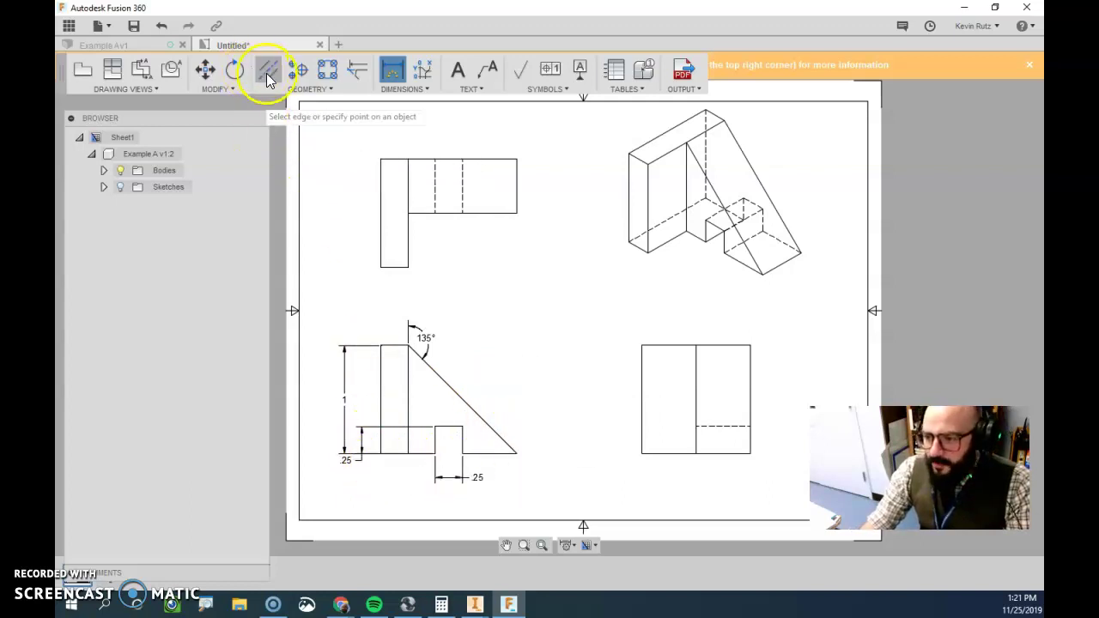
- Try a dimension from the front view's inner vertical edge, placed at the slope's lower tip, and undo it
{"action": "left_click", "coordinate": [409, 393]}
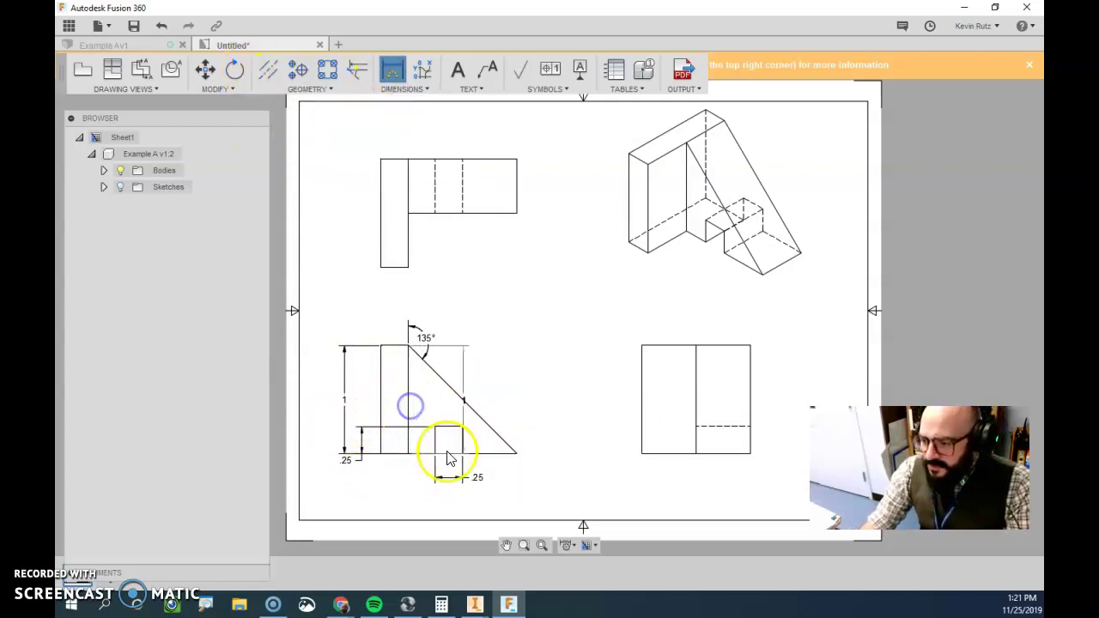
{"action": "left_click", "coordinate": [517, 455]}
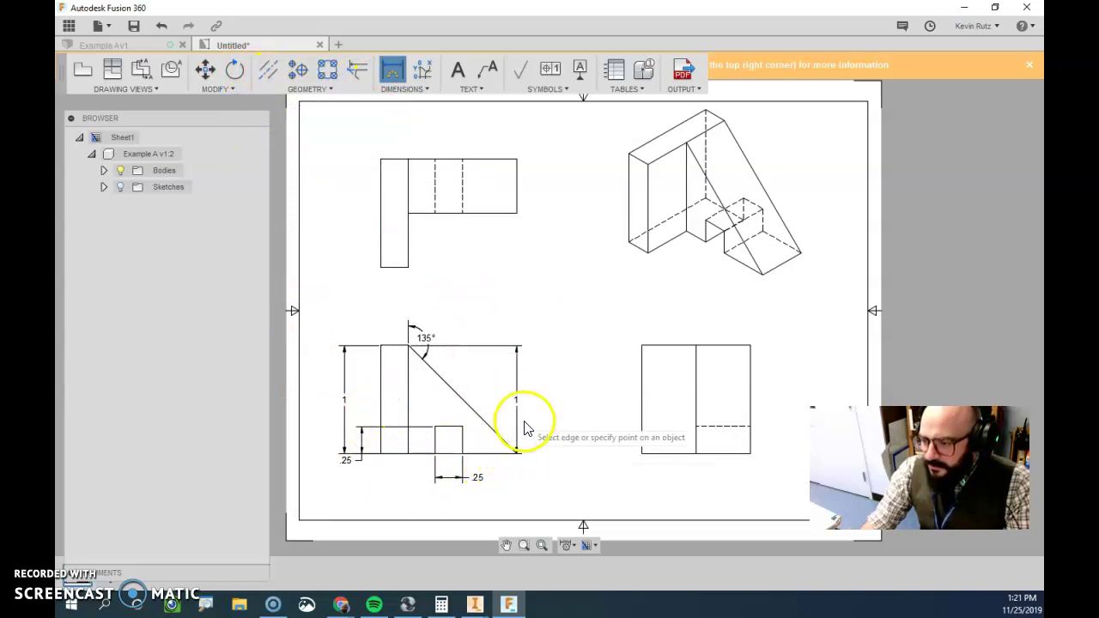
{"action": "key", "text": "Escape"}
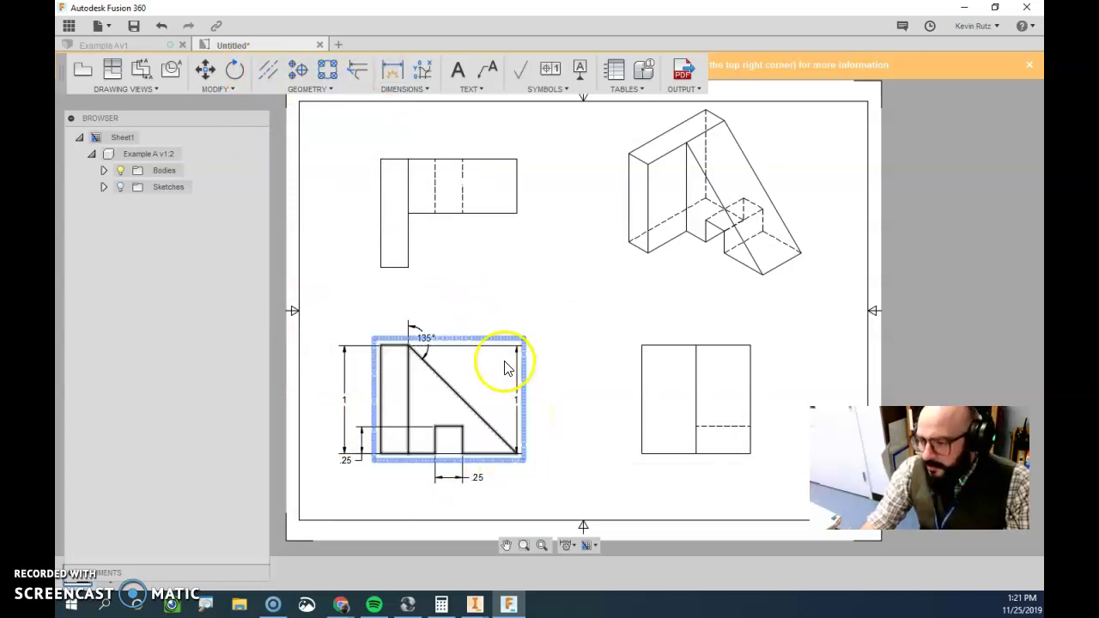
{"action": "key", "text": "ctrl+z"}
- Dimension the front view's overall width between its two lower corners, placing it above the angle dimension
{"action": "left_click", "coordinate": [392, 70]}
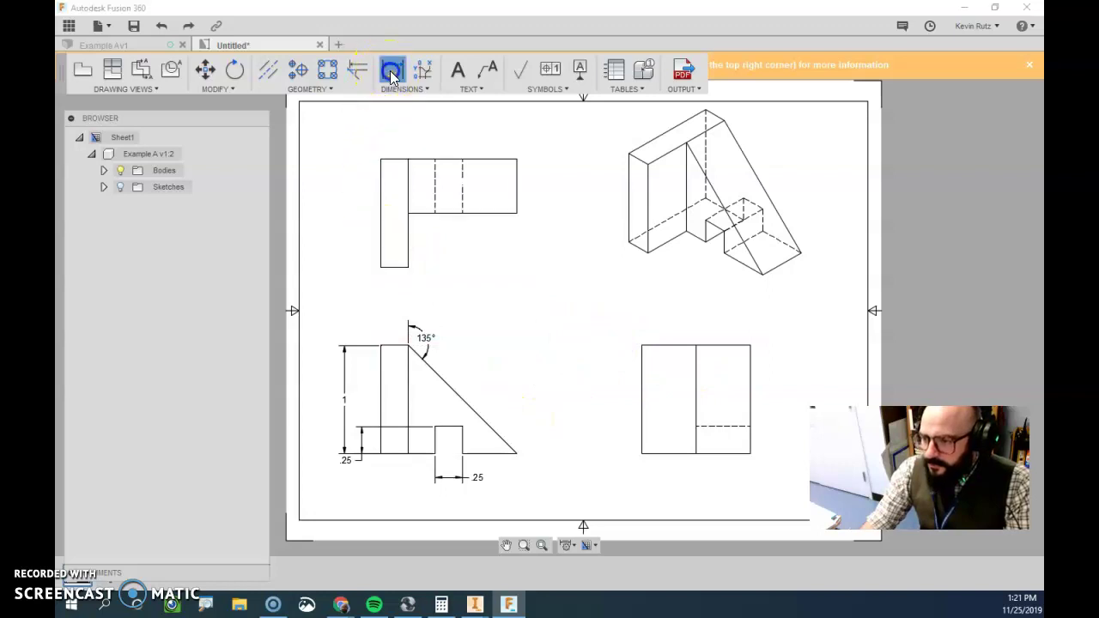
{"action": "left_click", "coordinate": [381, 453]}
{"action": "left_click", "coordinate": [516, 452]}
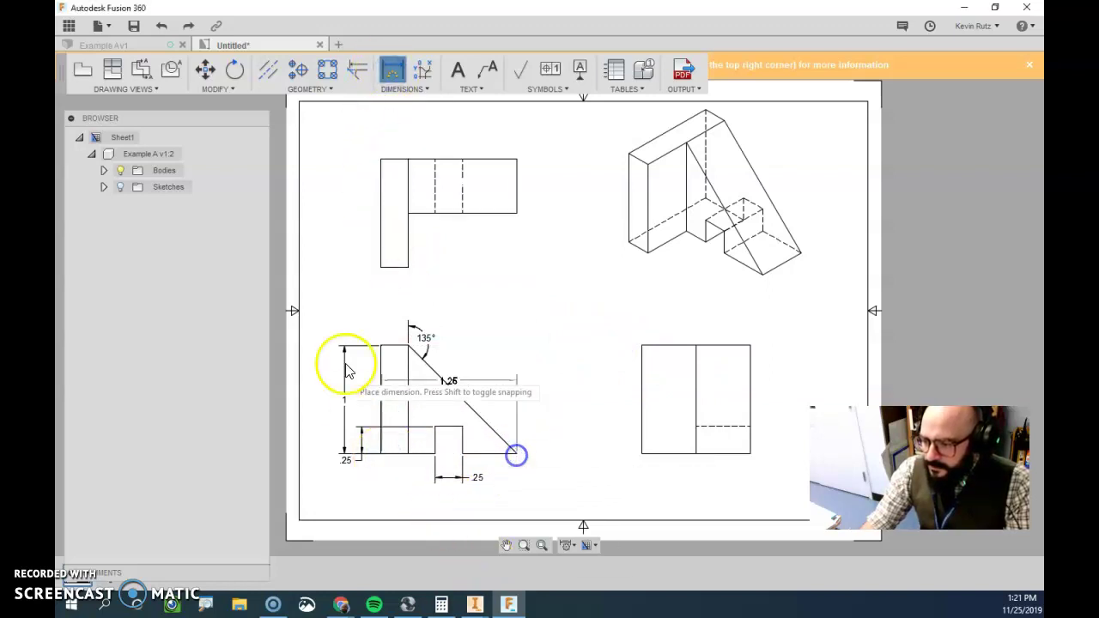
{"action": "left_click", "coordinate": [424, 308]}
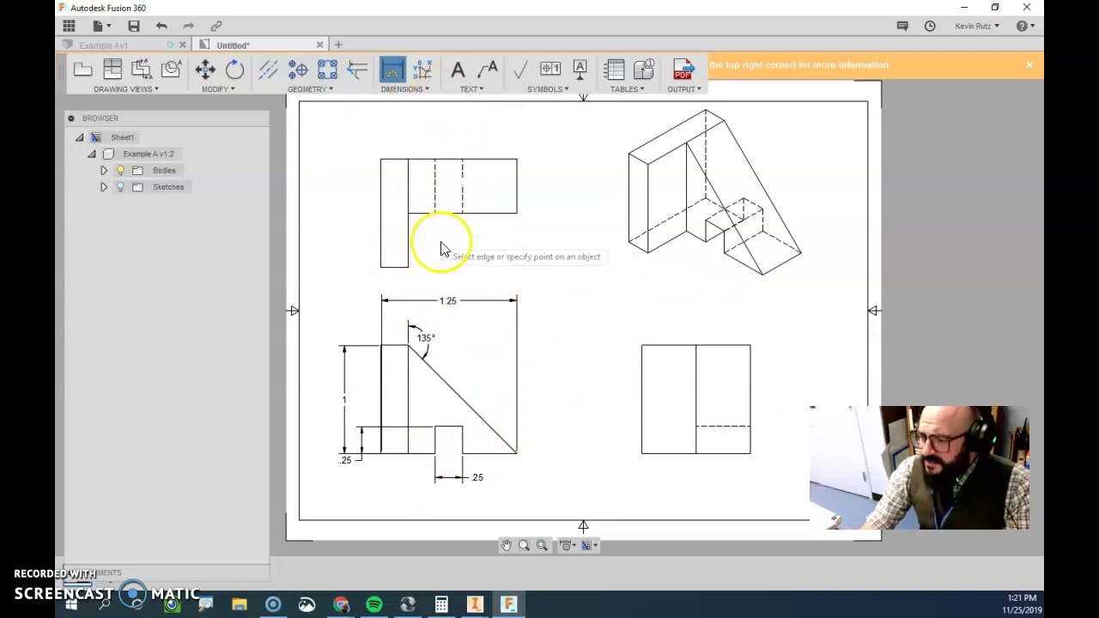
- Dimension how far the vertical plate extends past the triangular rib in the top view, placing it to the right
{"action": "left_click", "coordinate": [405, 268]}
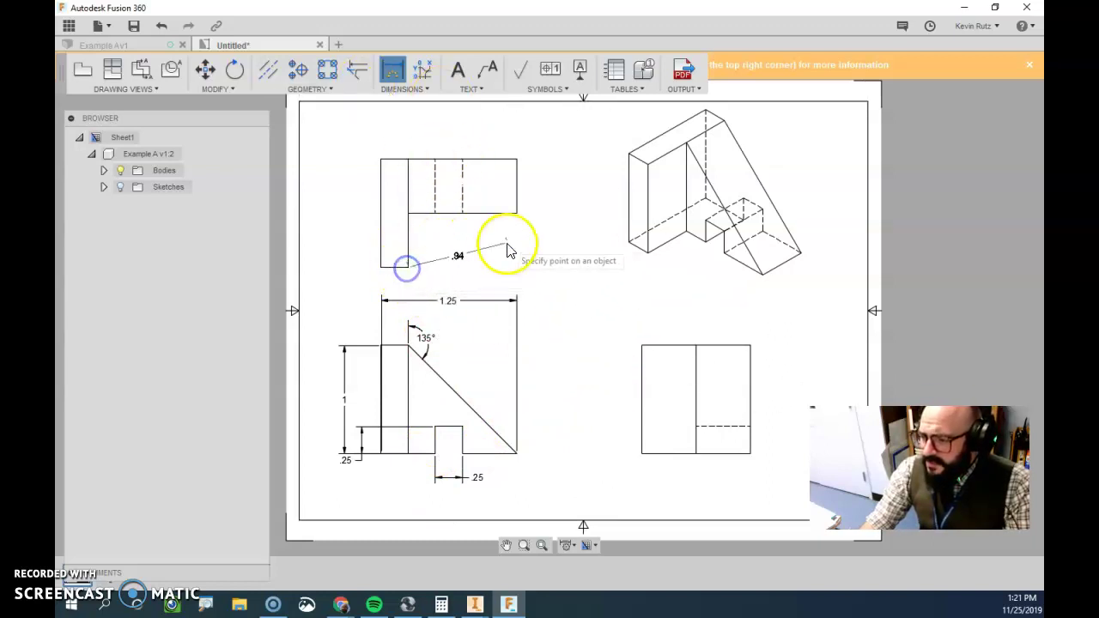
{"action": "left_click", "coordinate": [407, 214]}
{"action": "left_click", "coordinate": [541, 257]}
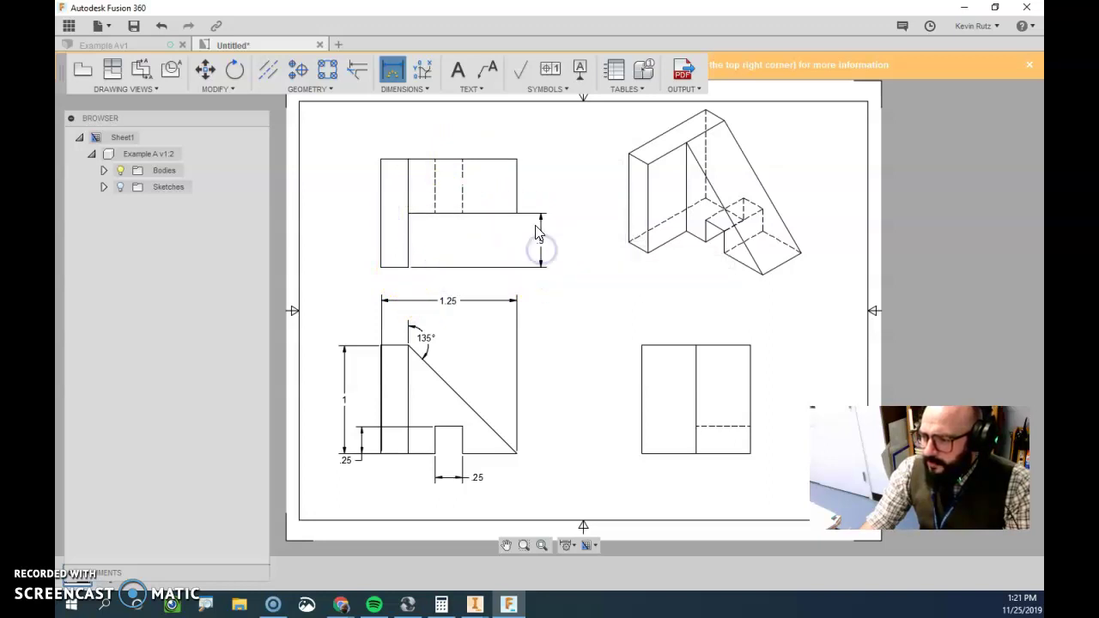
- Dimension the triangular rib's thickness and the overall depth in the top view, placing both to the right of the view
{"action": "left_click", "coordinate": [516, 214]}
{"action": "left_click", "coordinate": [516, 160]}
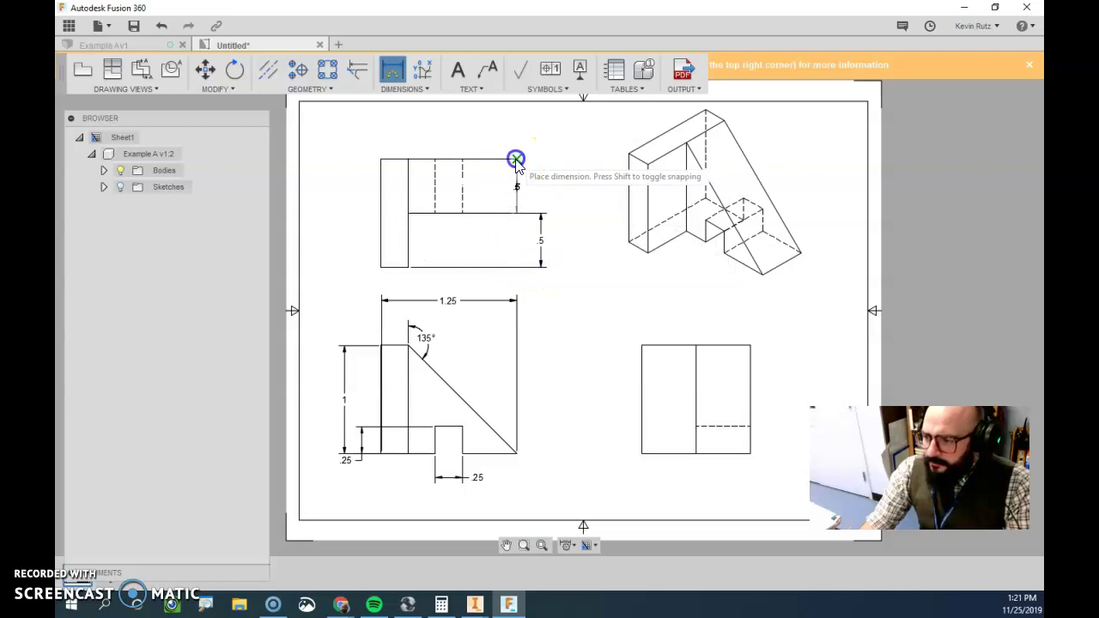
{"action": "left_click", "coordinate": [540, 171]}
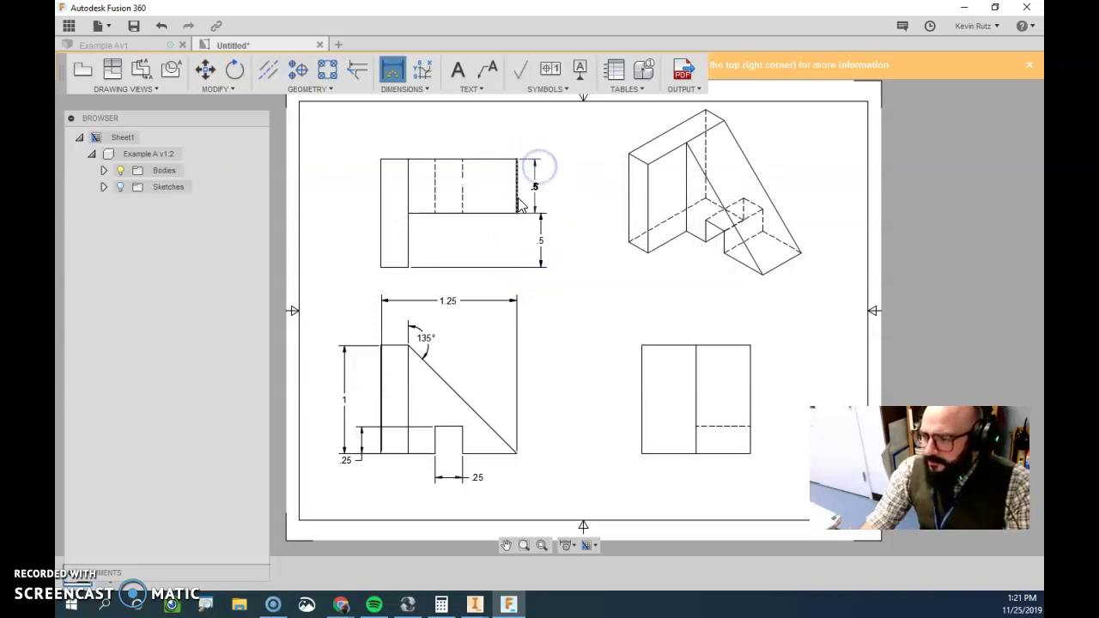
{"action": "left_click", "coordinate": [501, 159]}
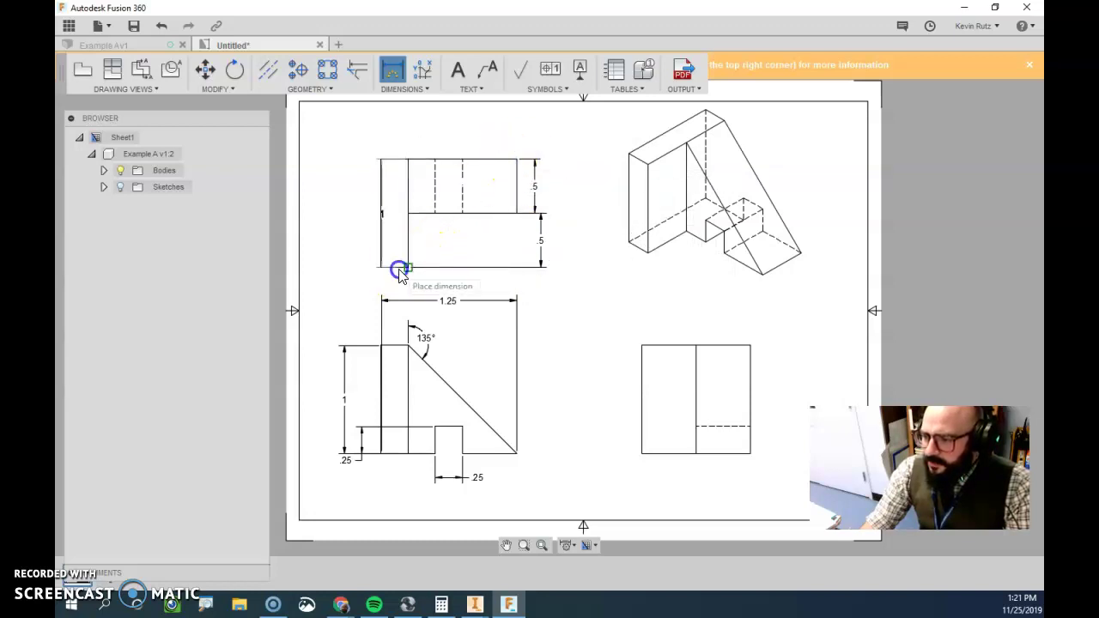
{"action": "left_click", "coordinate": [564, 254]}
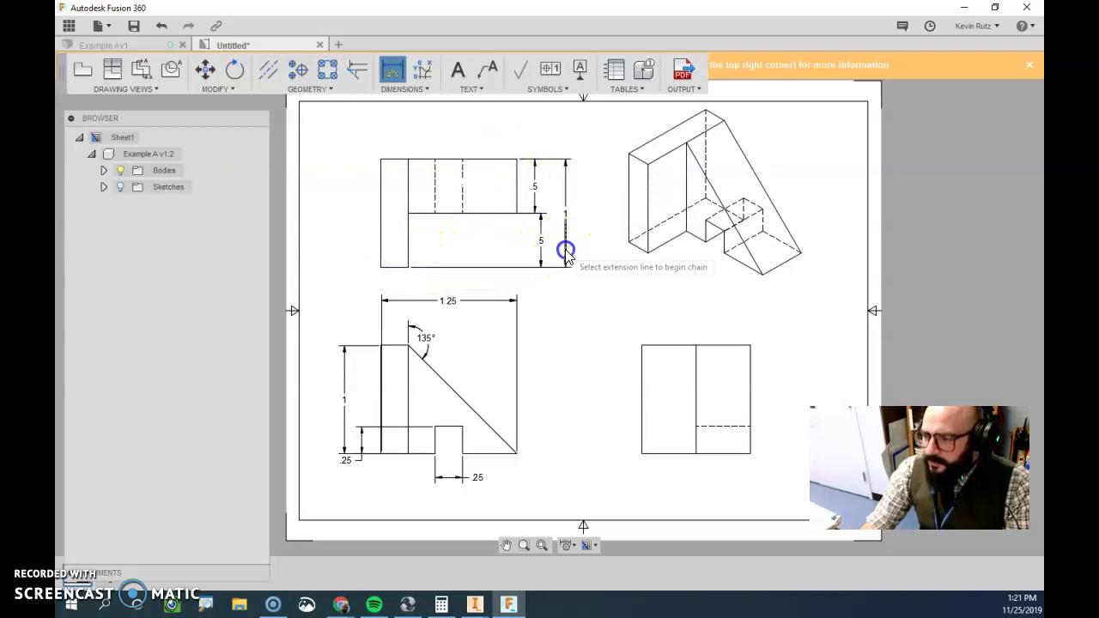